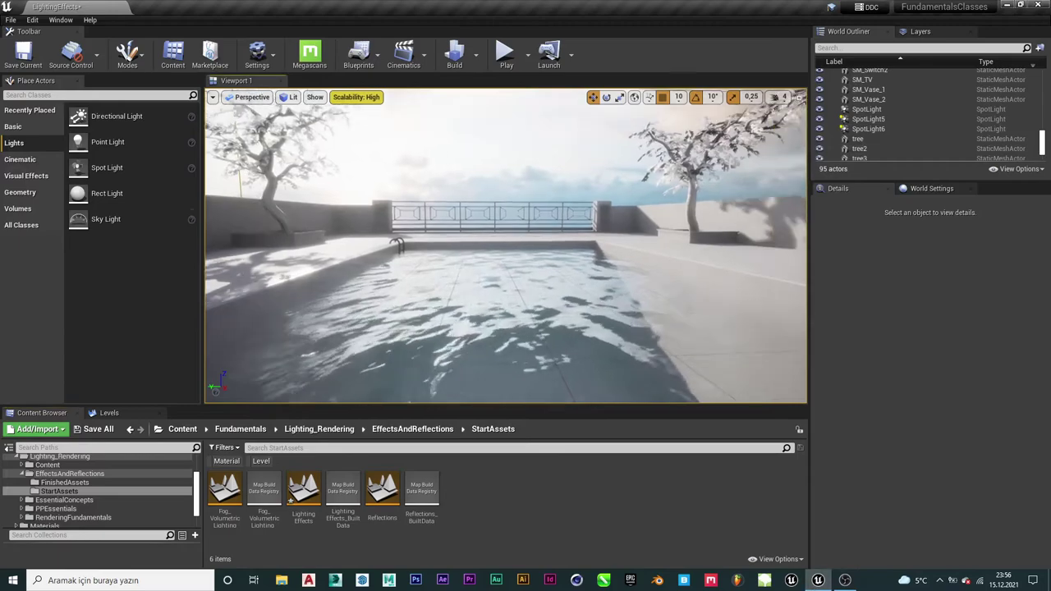
Fly the camera into the empty pool, full-screen, so its floor and walls are framed.
key(F11)
right_drag(616, 253, 903, 256)
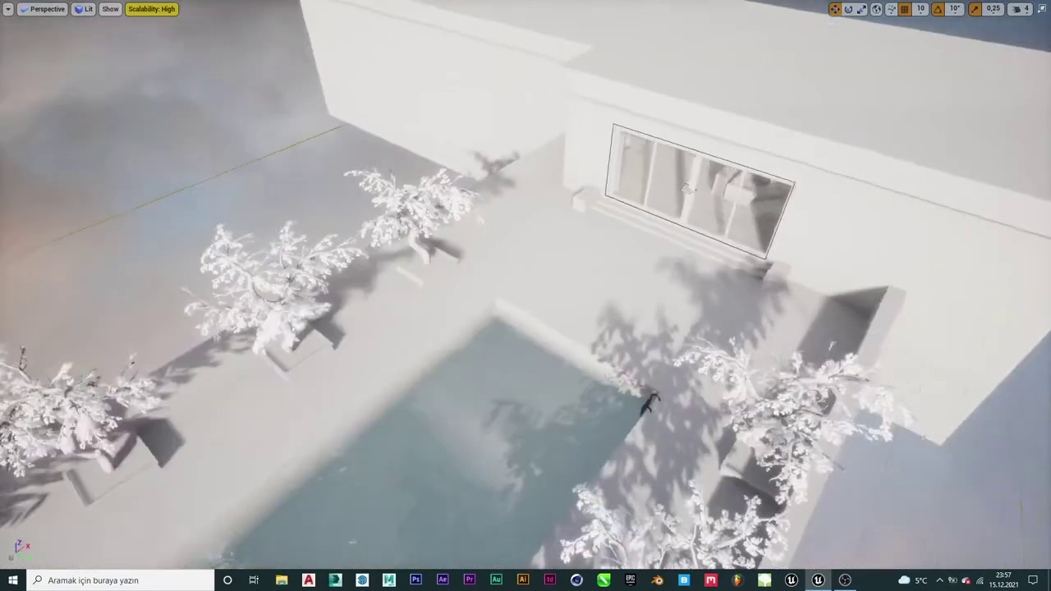
mouse_move(903, 256)
right_down()
mouse_move(493, 256)
mouse_move(493, 304)
mouse_move(509, 205)
mouse_move(525, 246)
mouse_move(526, 296)
mouse_move(526, 247)
mouse_move(639, 257)
right_up()
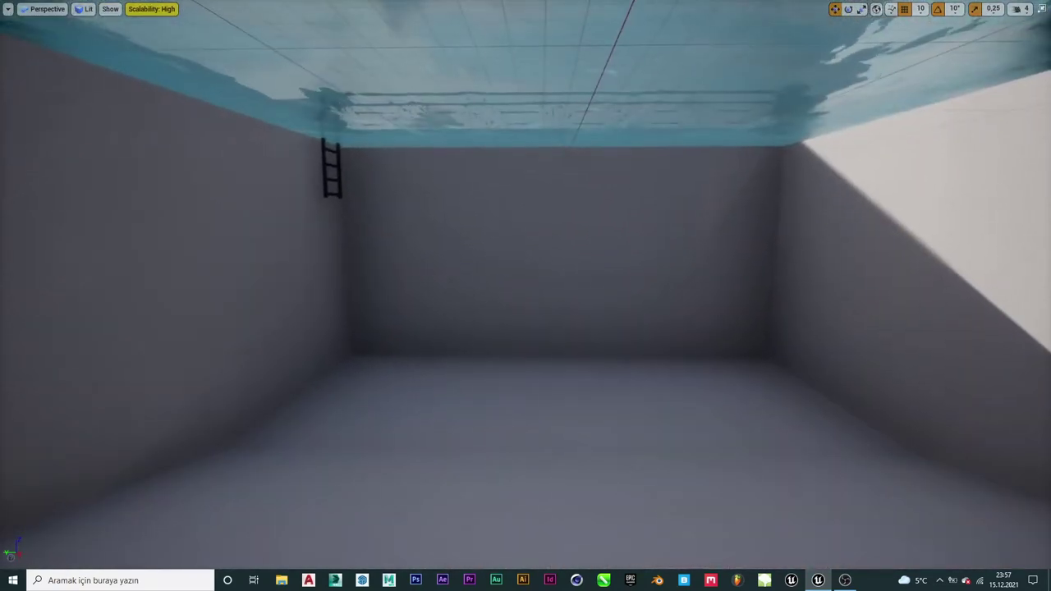
key(F11)
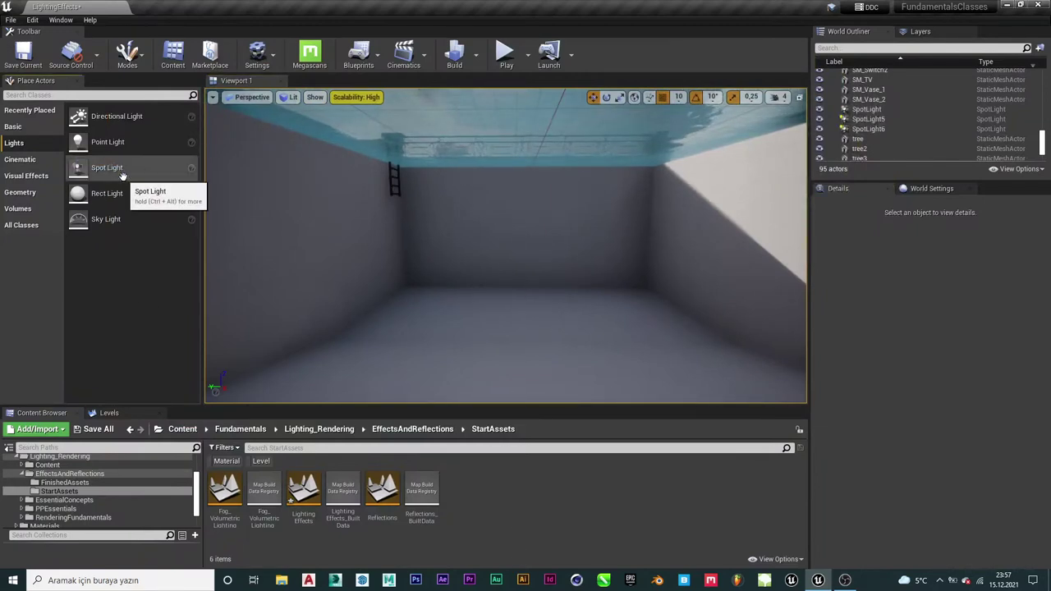
Place a Spot Light in the pool, raise it to the surface, and set intensity near 11.24 cd.
drag(109, 167, 480, 302)
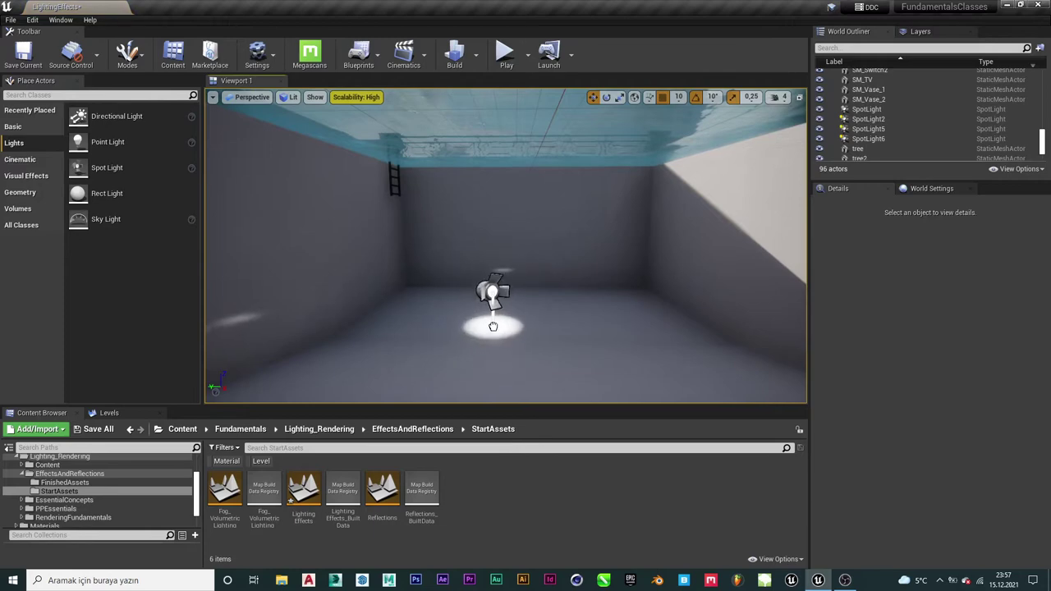
drag(480, 262, 479, 107)
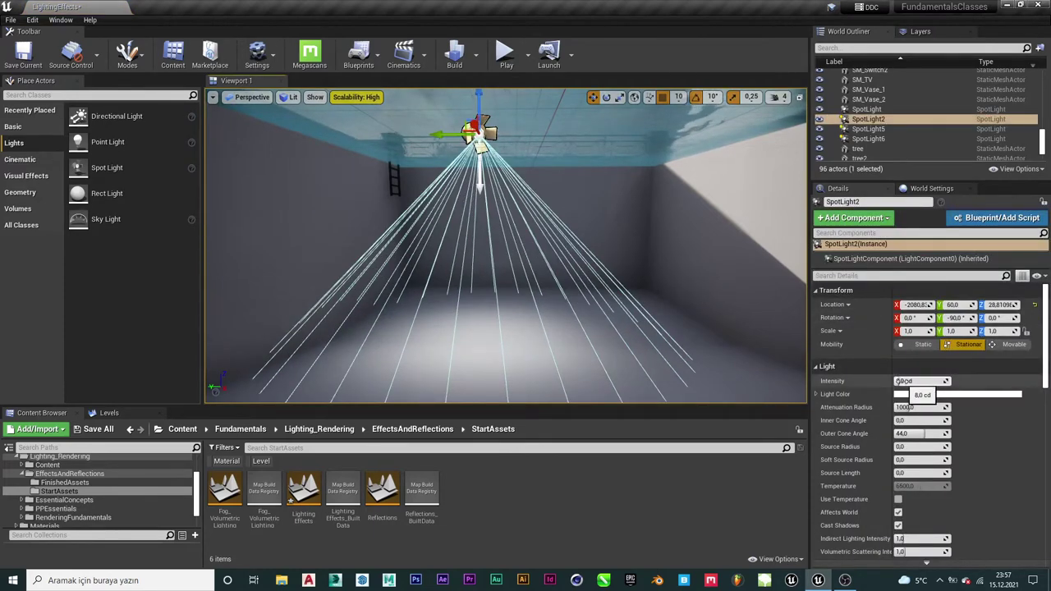
drag(897, 381, 899, 381)
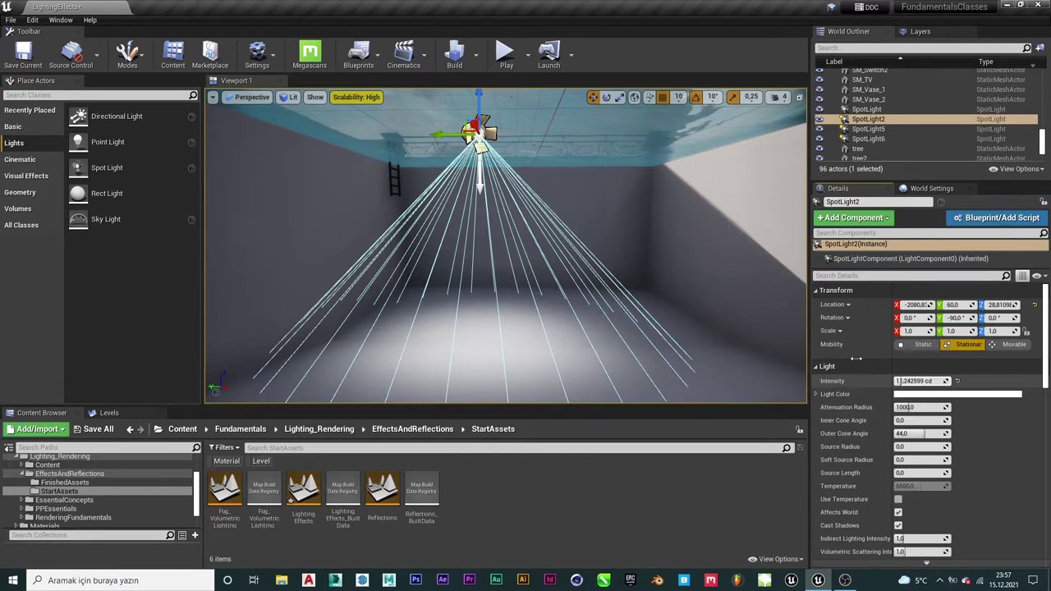
Rename the SpotLight2 light to PoolSpotlight in the World Outliner.
click(895, 120)
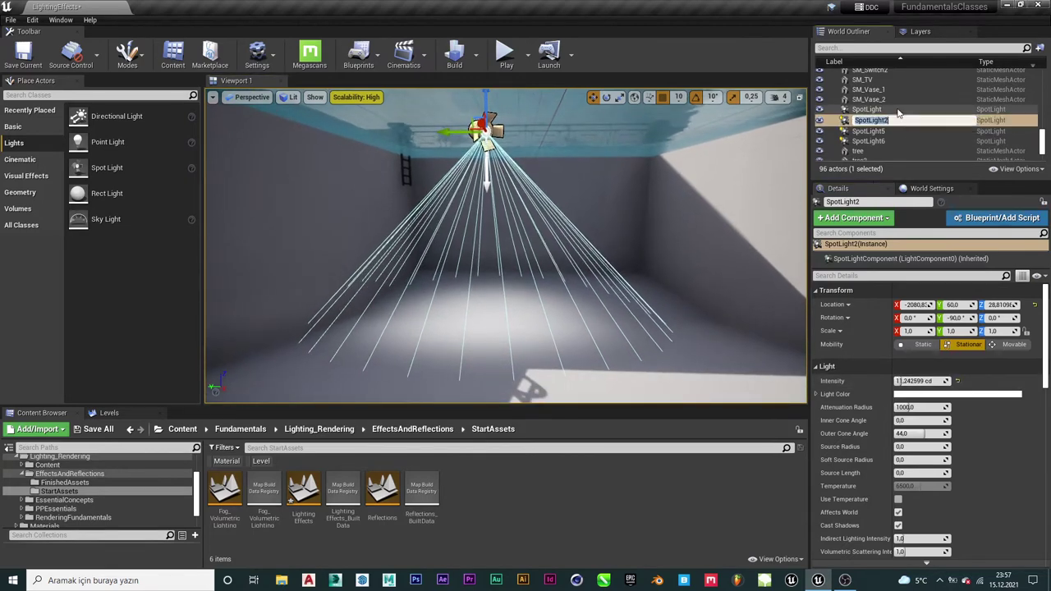
key(Caps_Lock)
text(Poo)
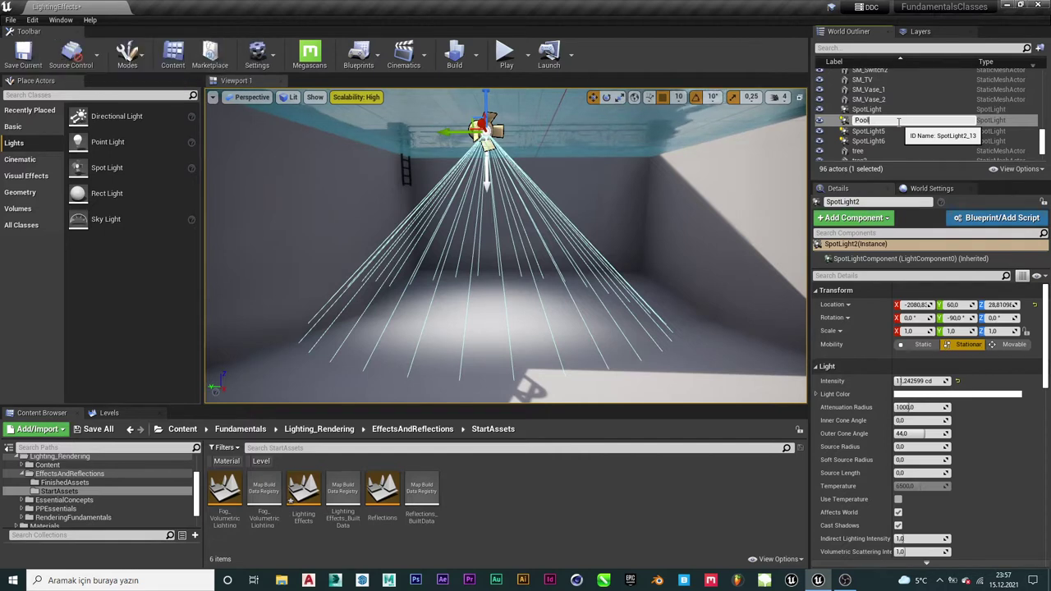
text(lSpot)
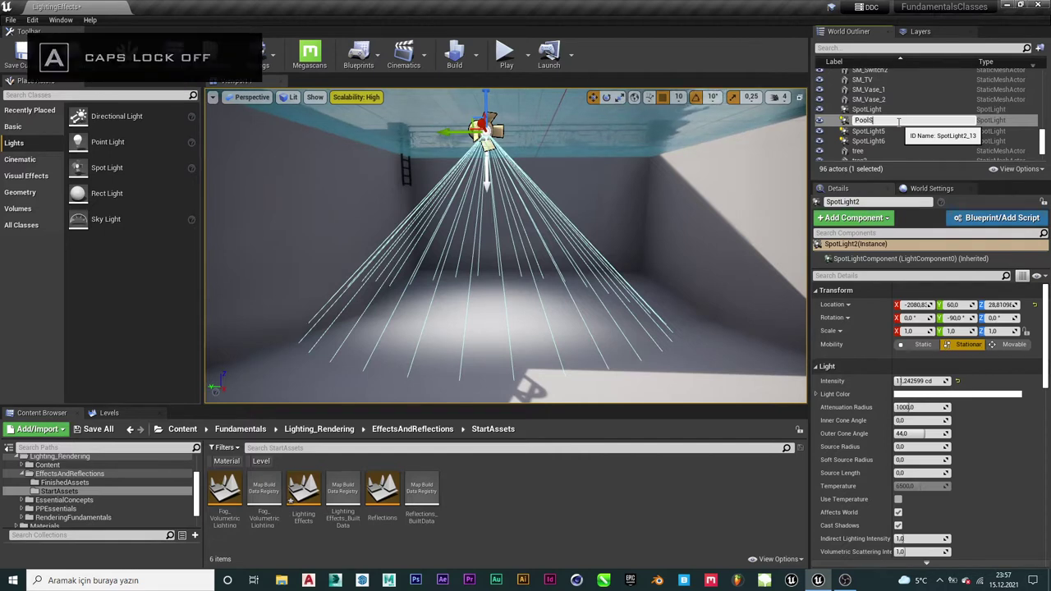
text(light)
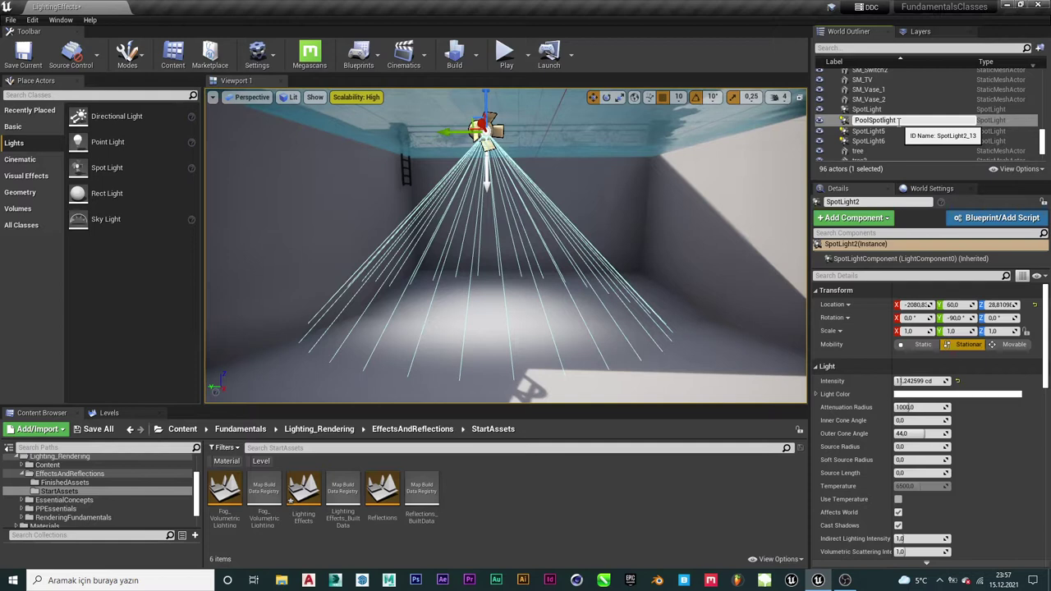
key(Return)
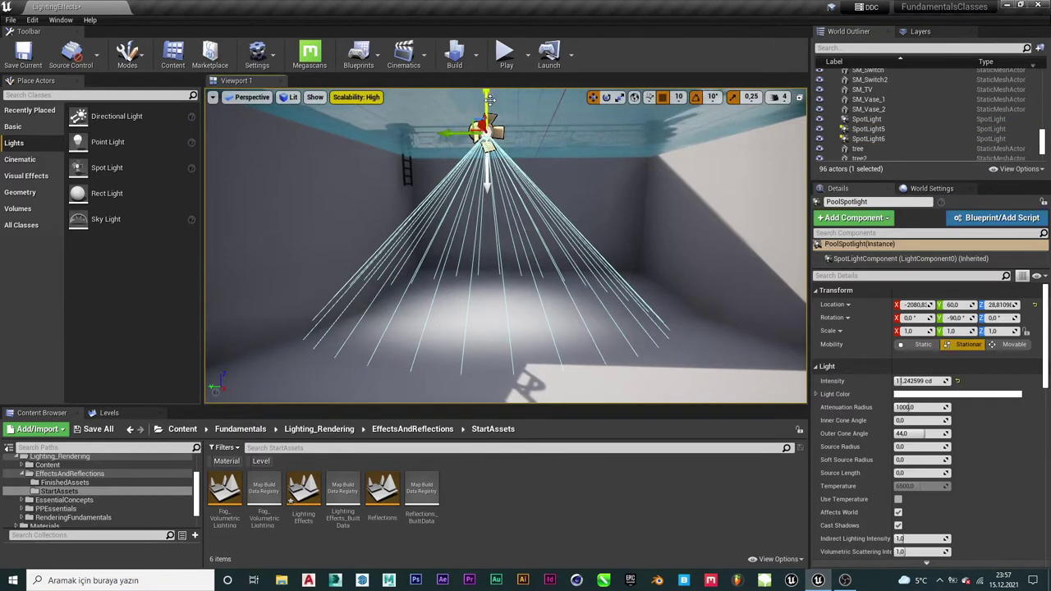
Lower PoolSpotlight to Z 18.81, just below the water, and focus the view on it.
drag(486, 99, 488, 110)
key(f)
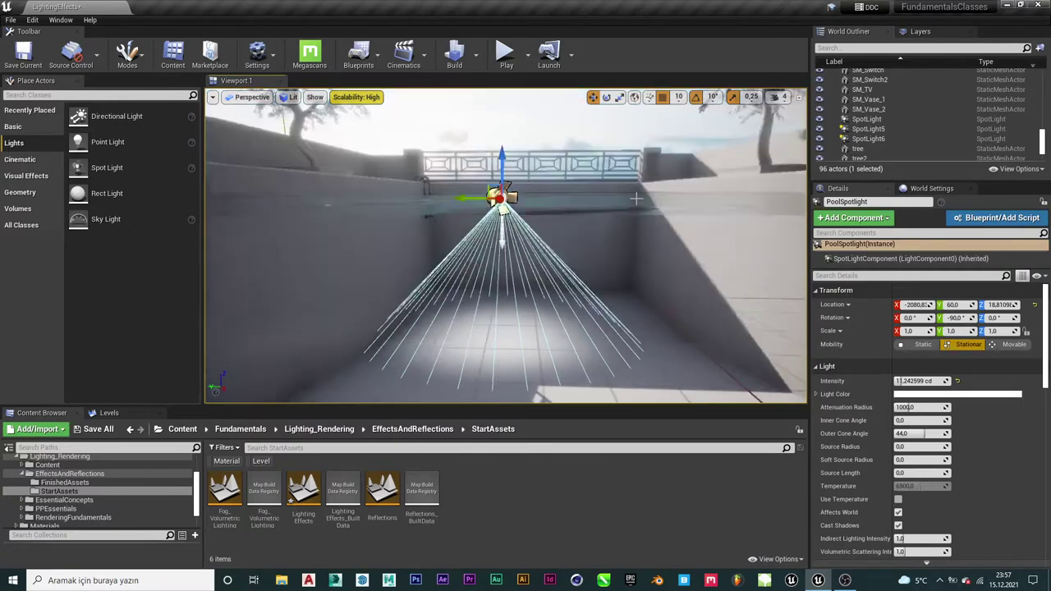
scroll(914, 144, up, 3)
scroll(914, 138, up, 5)
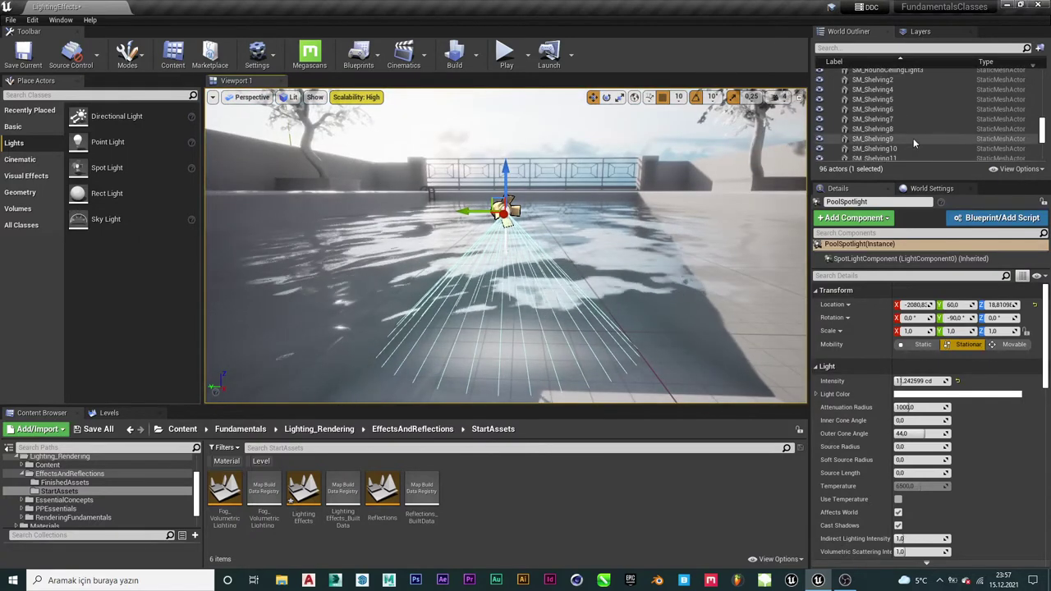
mouse_move(1043, 119)
mouse_down()
mouse_move(1047, 74)
mouse_move(1044, 99)
mouse_up()
double_click(872, 98)
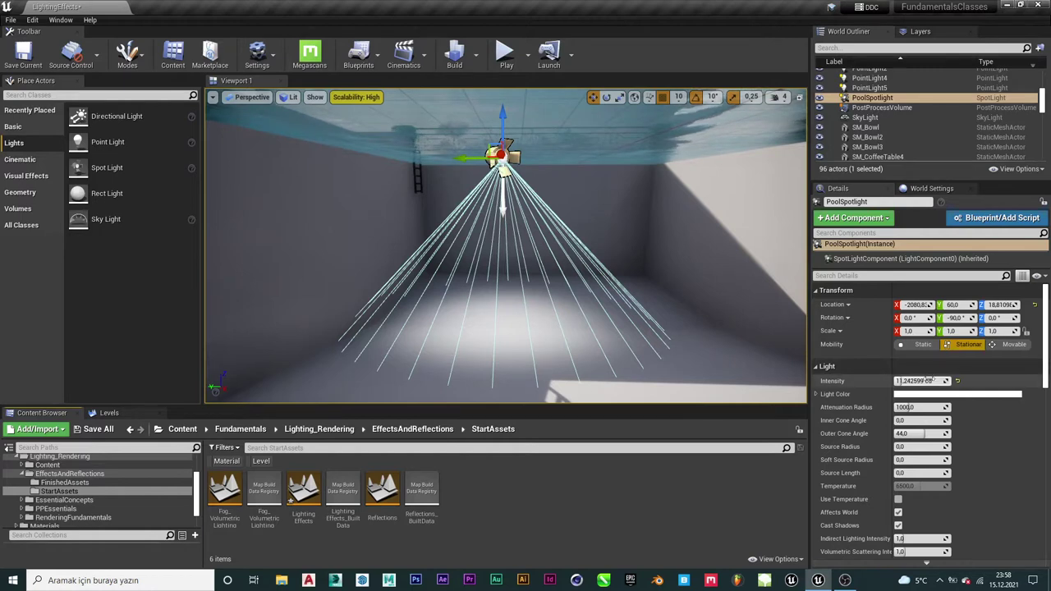
scroll(940, 444, down, 2)
scroll(936, 449, down, 2)
scroll(903, 476, down, 2)
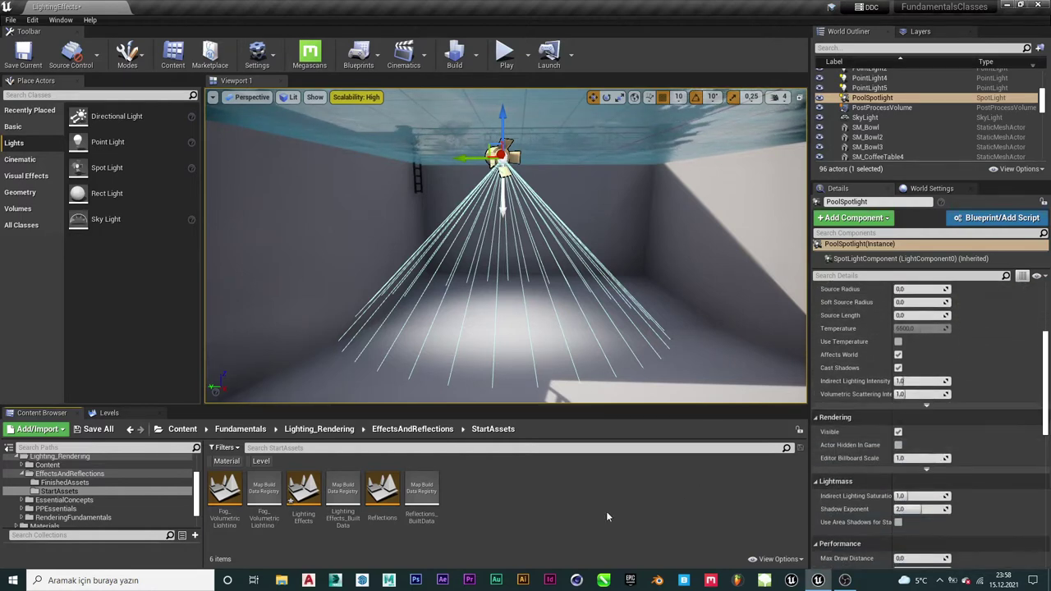
Add a new Material asset in StartAssets named M_PoolLighting and open it in the Material Editor.
right_click(488, 512)
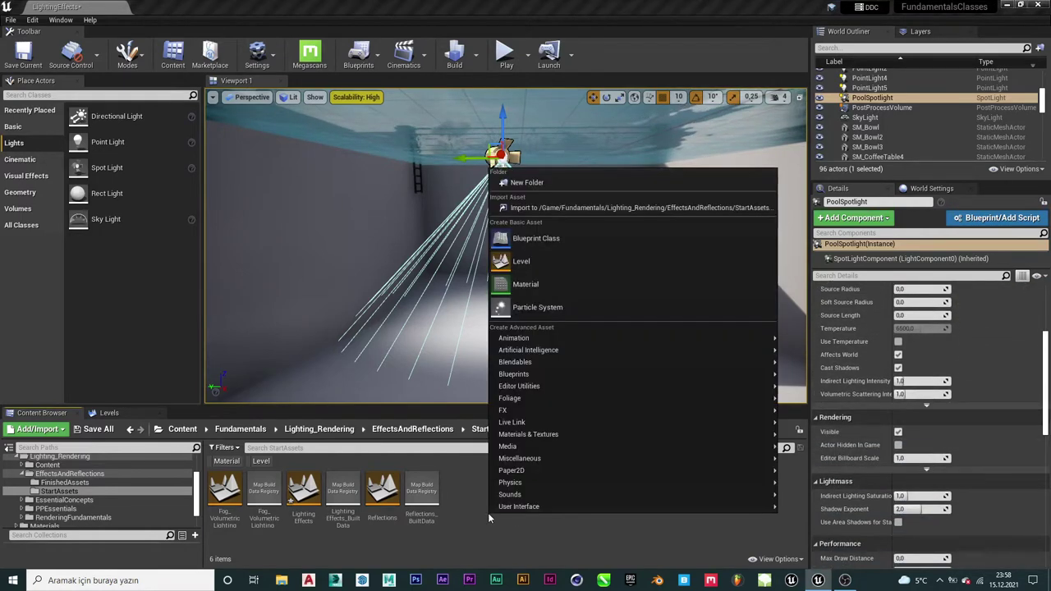
click(573, 281)
key(Caps_Lock)
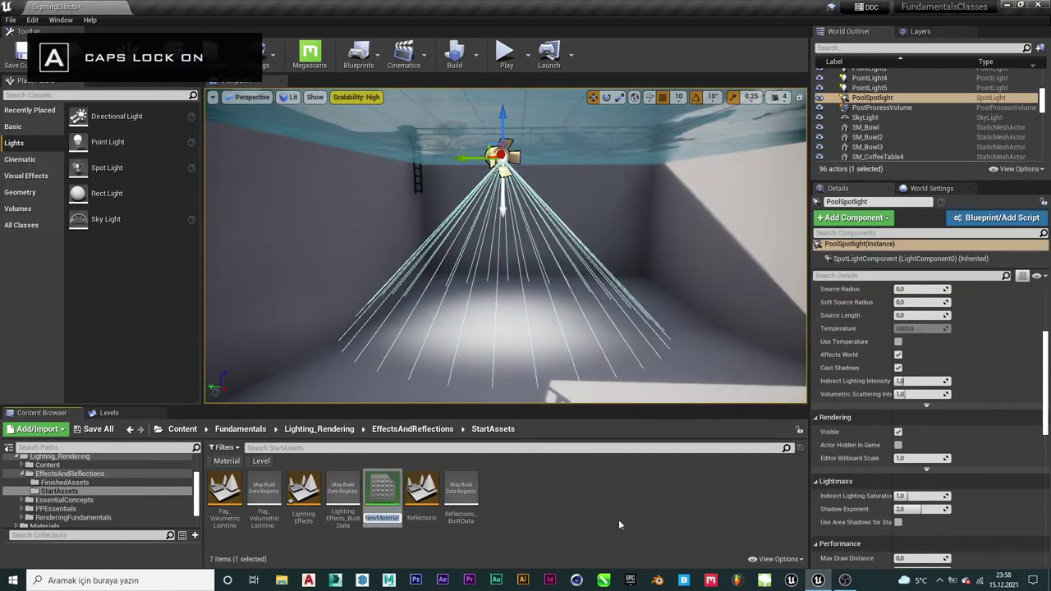
text(M)
key(Caps_Lock)
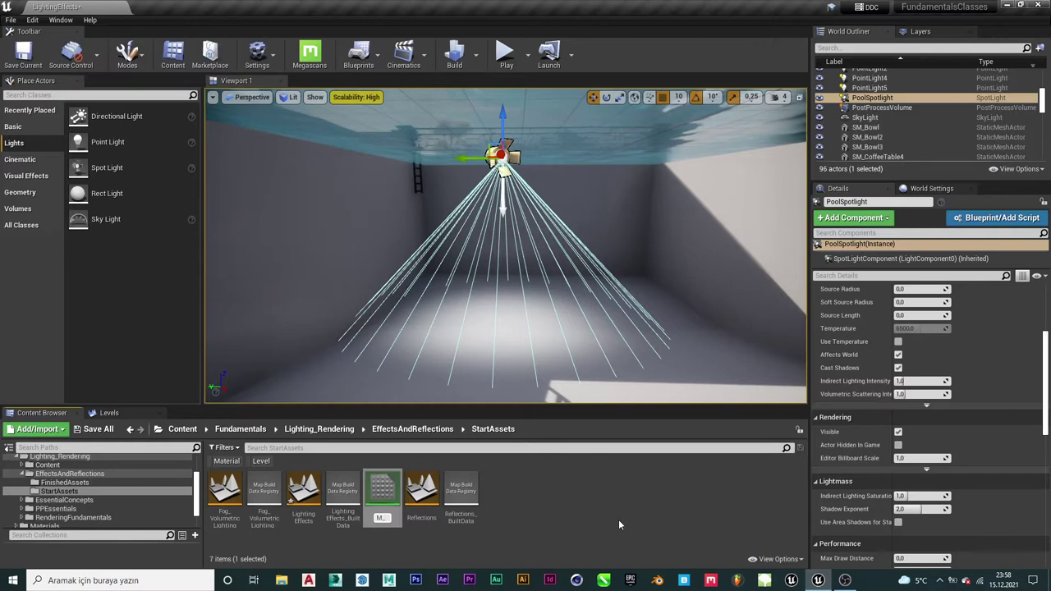
text(_B)
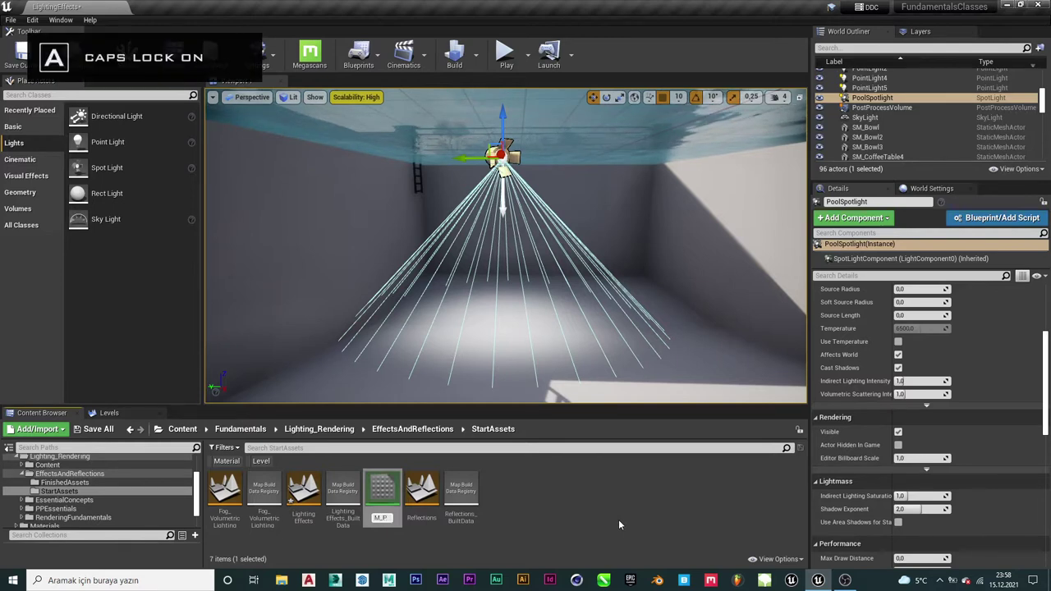
key(Caps_Lock)
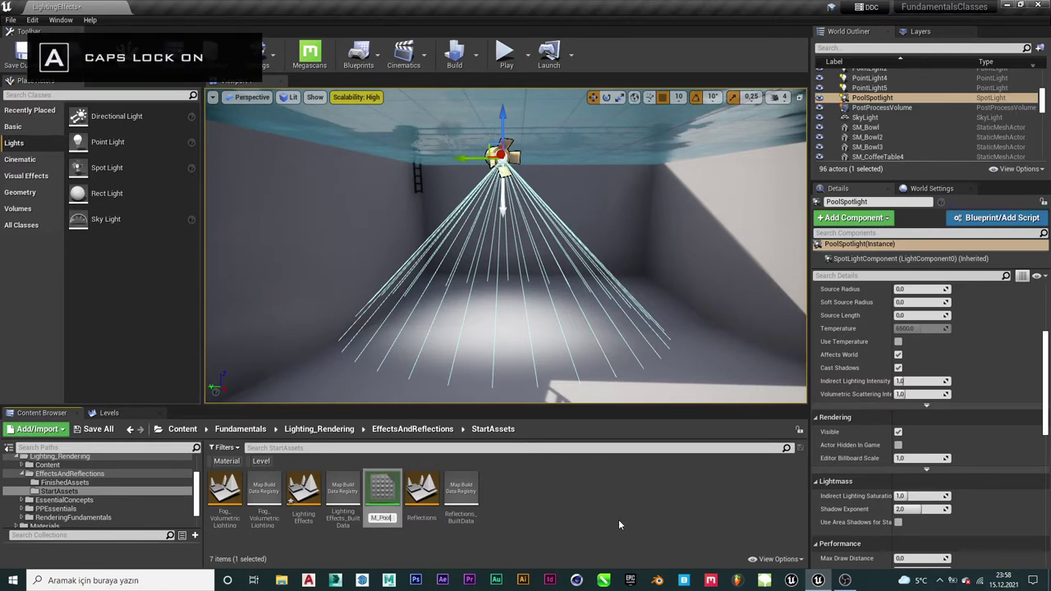
key(Caps_Lock)
text(olLighting)
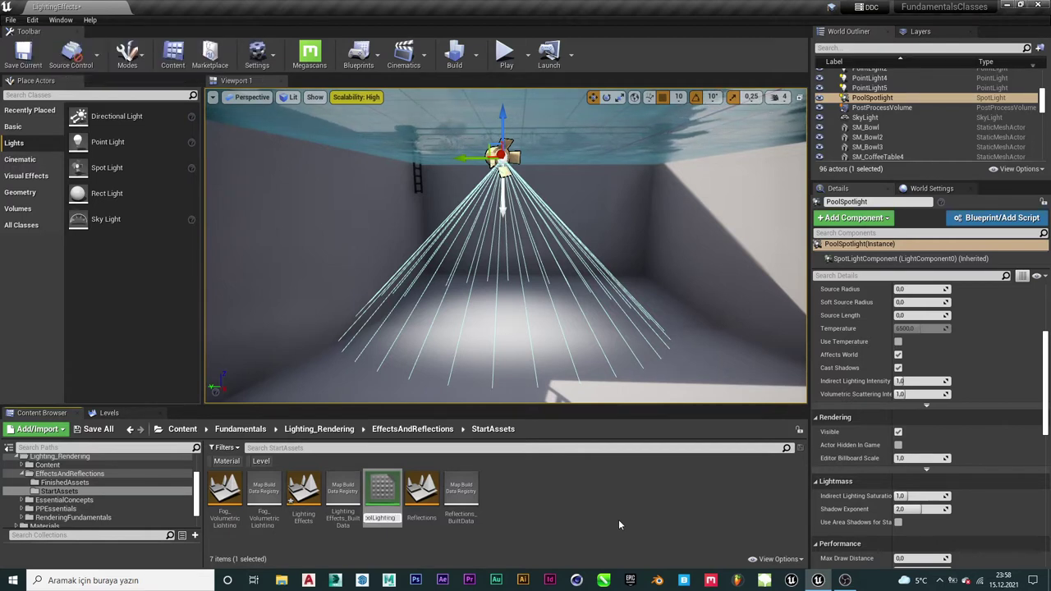
key(Return)
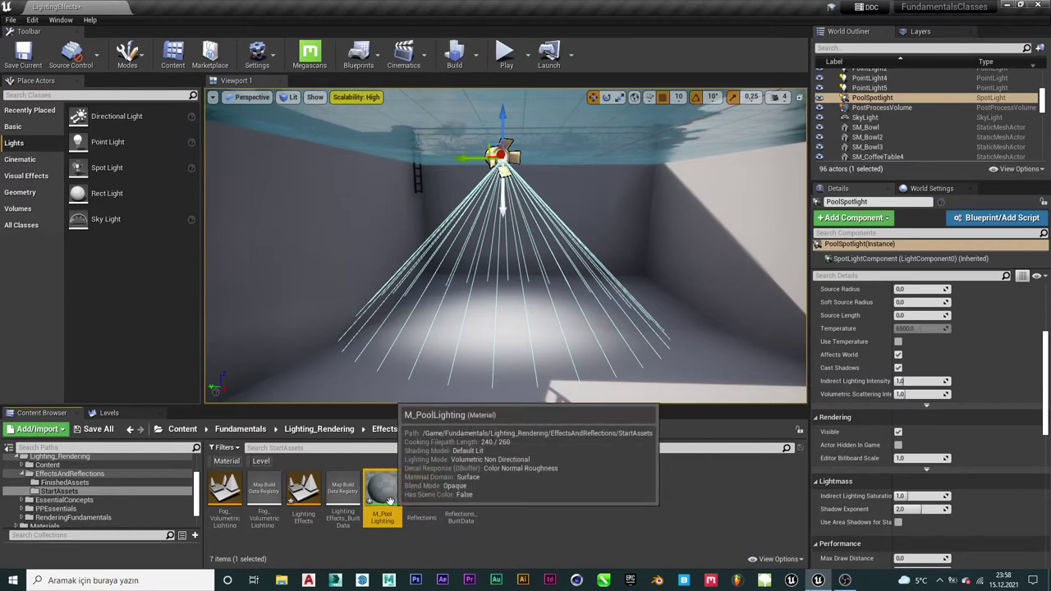
double_click(383, 493)
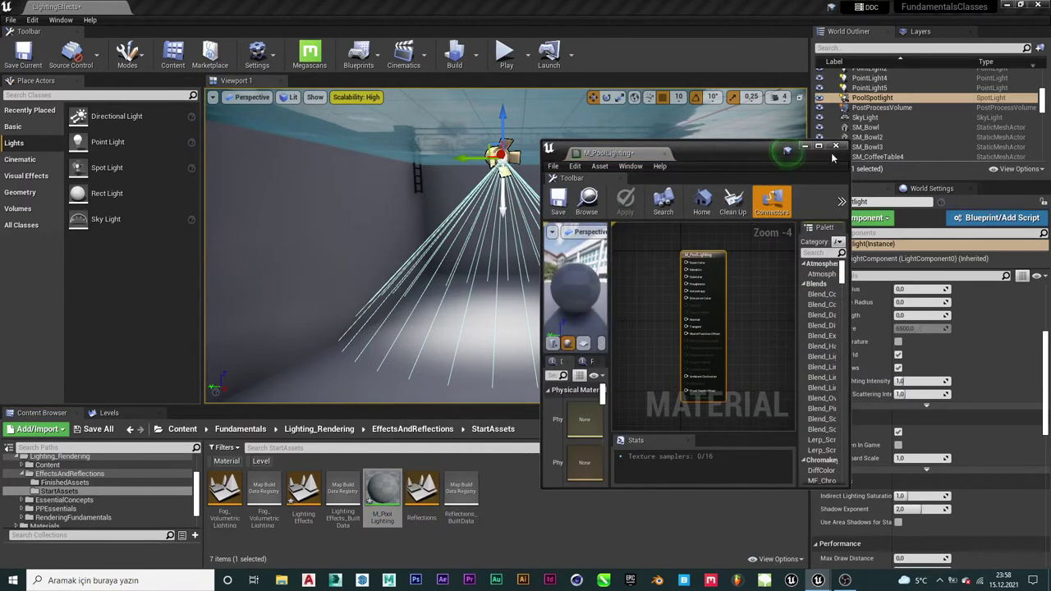
Maximize the material editor and move the M_PoolLighting result node up and right.
click(817, 149)
right_drag(458, 216, 571, 279)
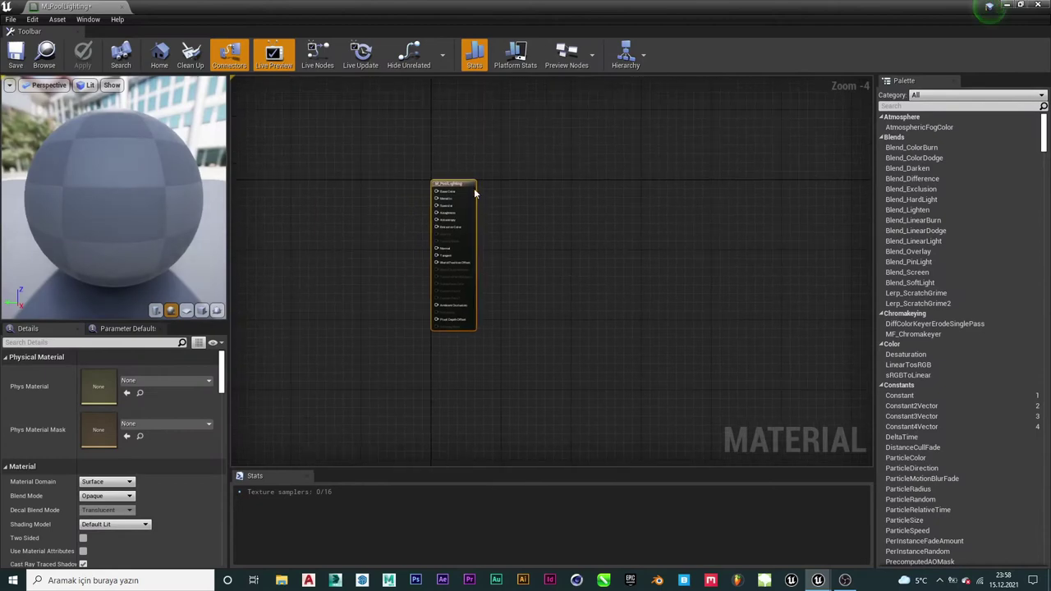
scroll(450, 177, up, 4)
drag(450, 176, 556, 133)
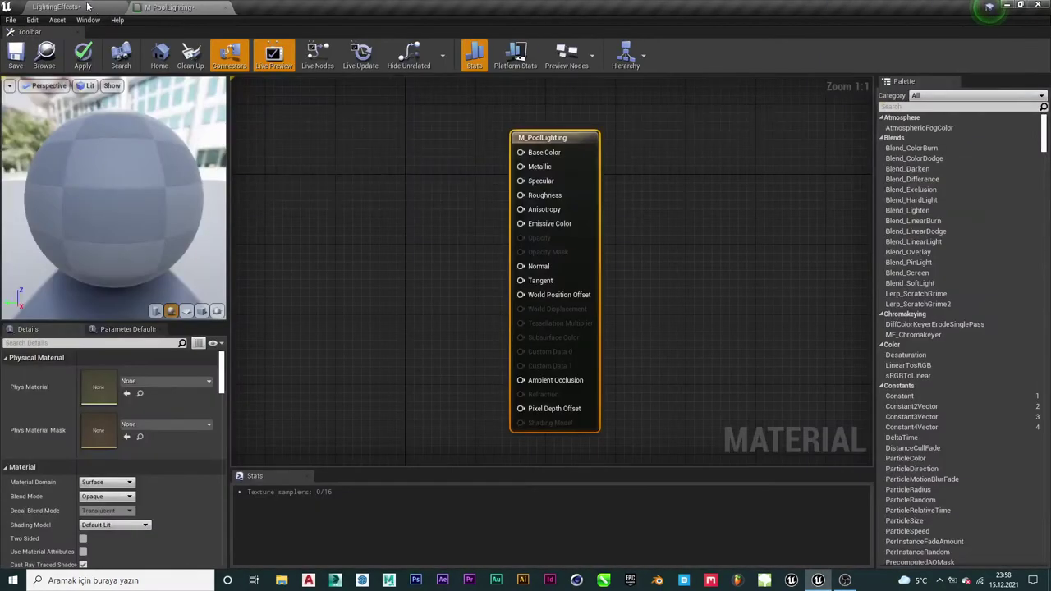
Dock the material editor as a tab in the main window beside LightingEffects.
drag(73, 6, 194, 50)
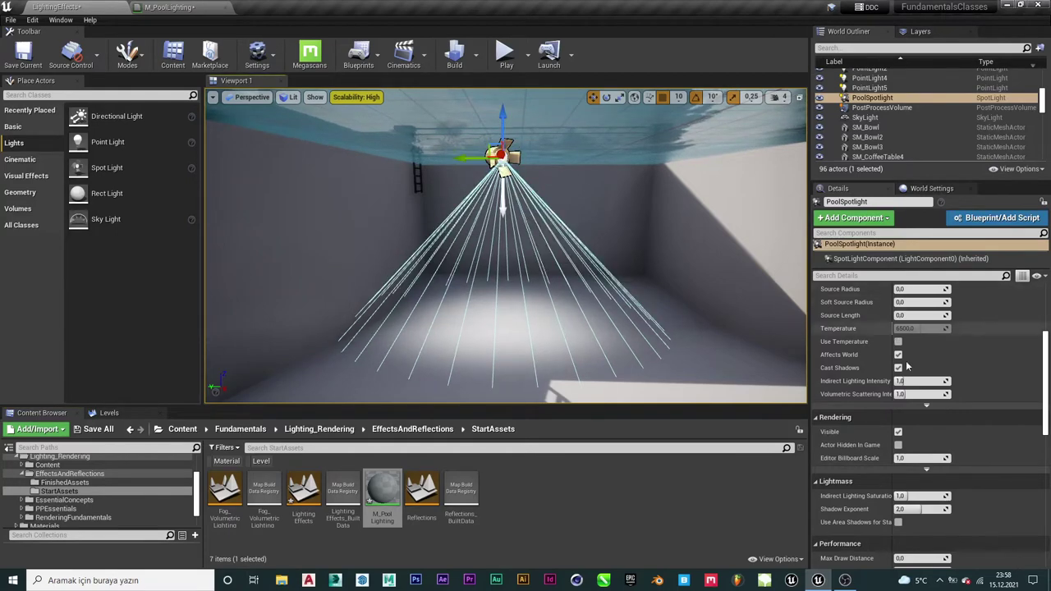
scroll(914, 428, down, 4)
scroll(914, 428, down, 1)
scroll(876, 434, up, 3)
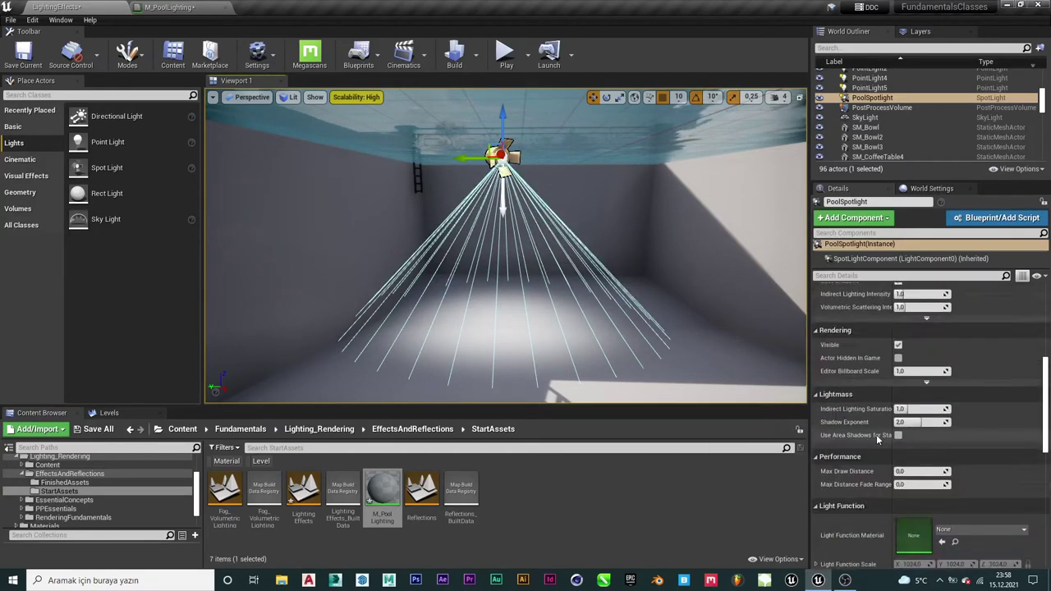
scroll(884, 431, up, 4)
scroll(884, 430, up, 3)
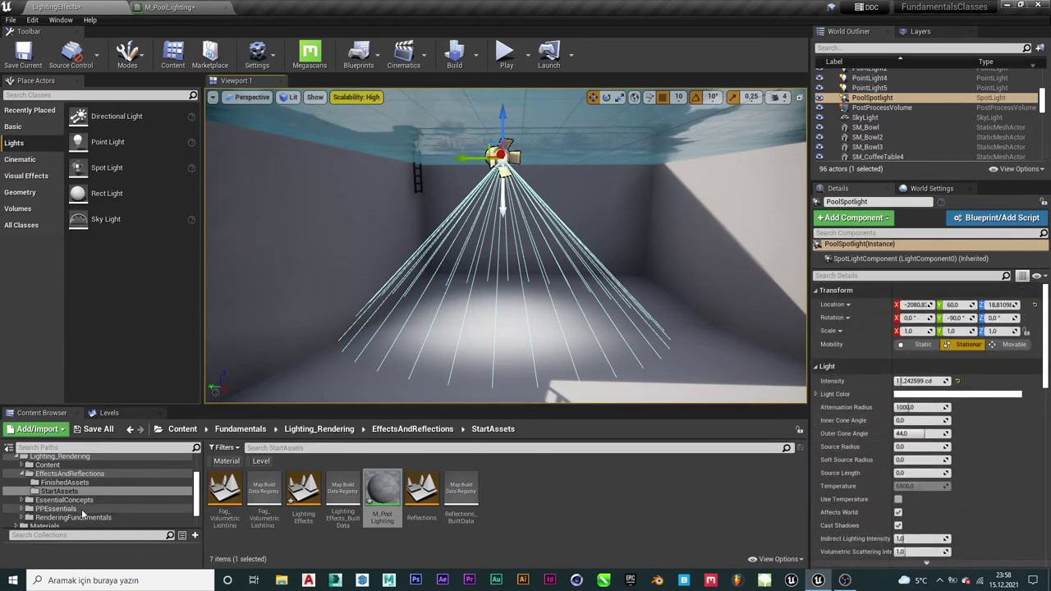
Move T_Caustics from the EssentialConcepts folder into StartAssets.
click(65, 501)
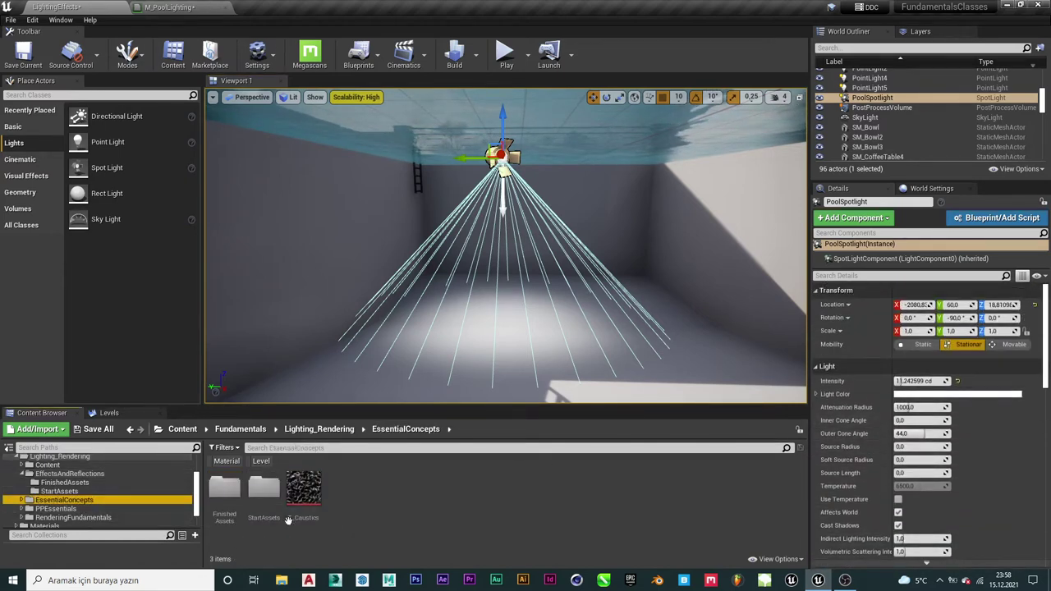
drag(303, 493, 66, 496)
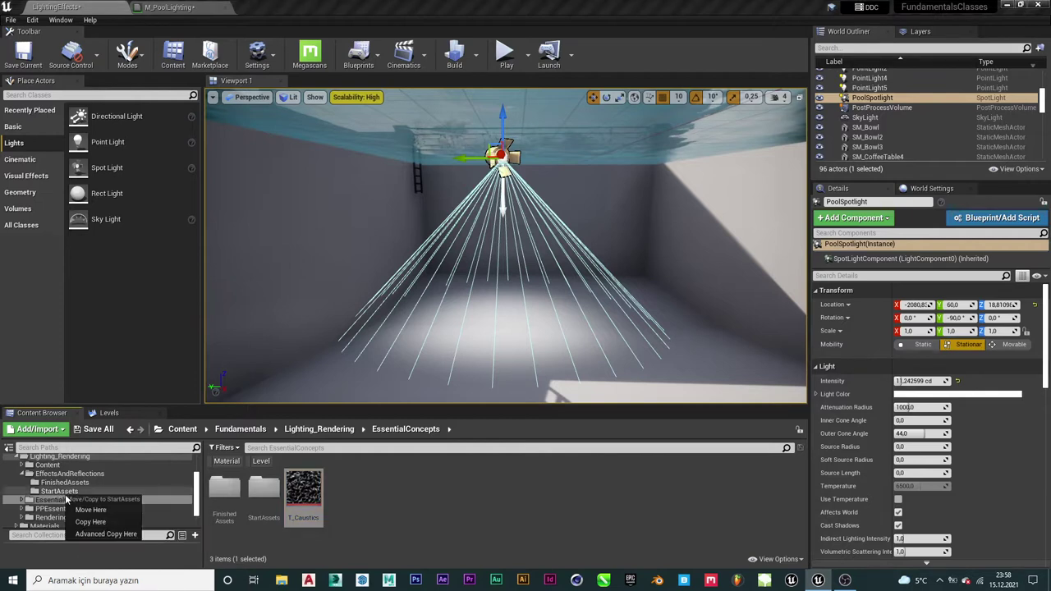
click(106, 513)
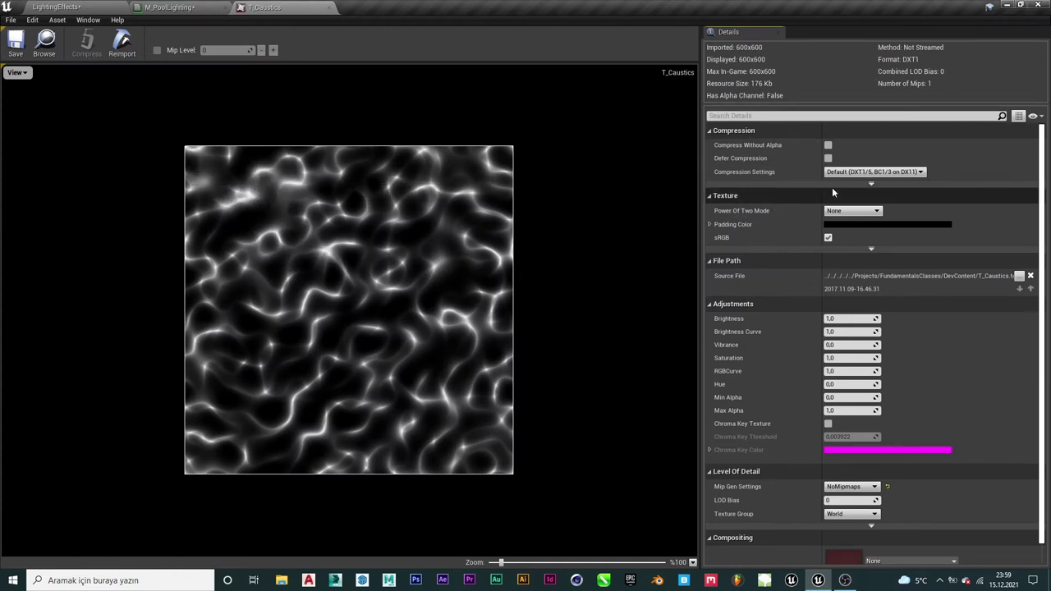
Close the T_Caustics editor, redo the move into StartAssets, and open that folder.
click(328, 9)
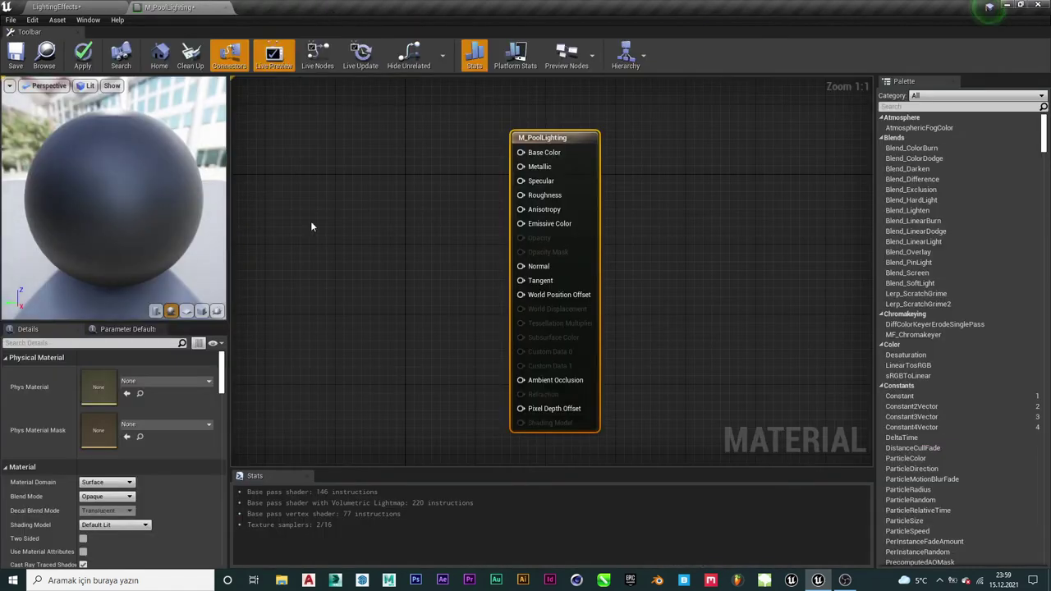
click(97, 6)
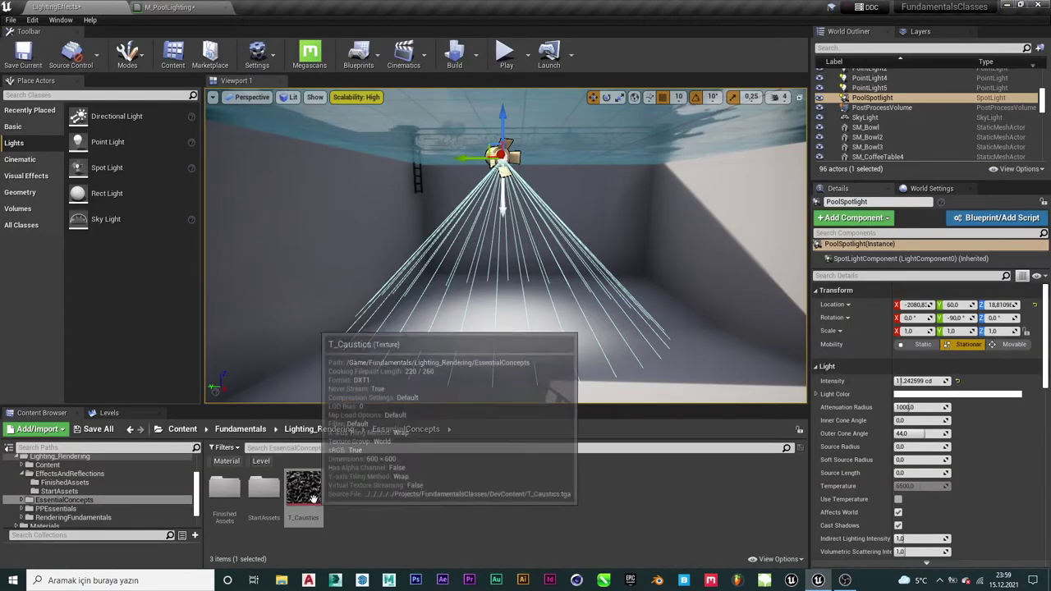
drag(304, 489, 74, 493)
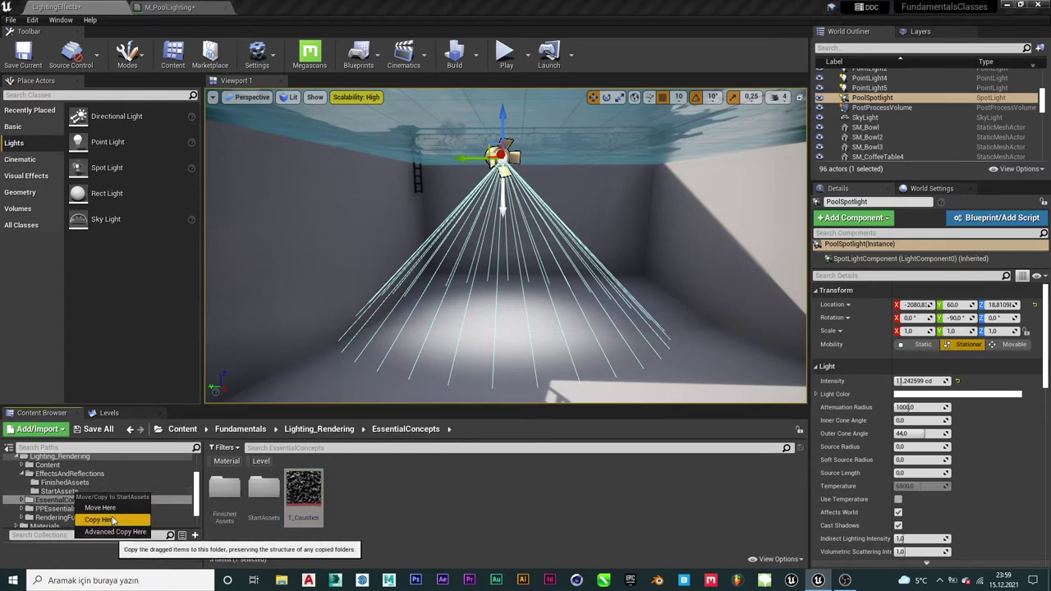
click(100, 507)
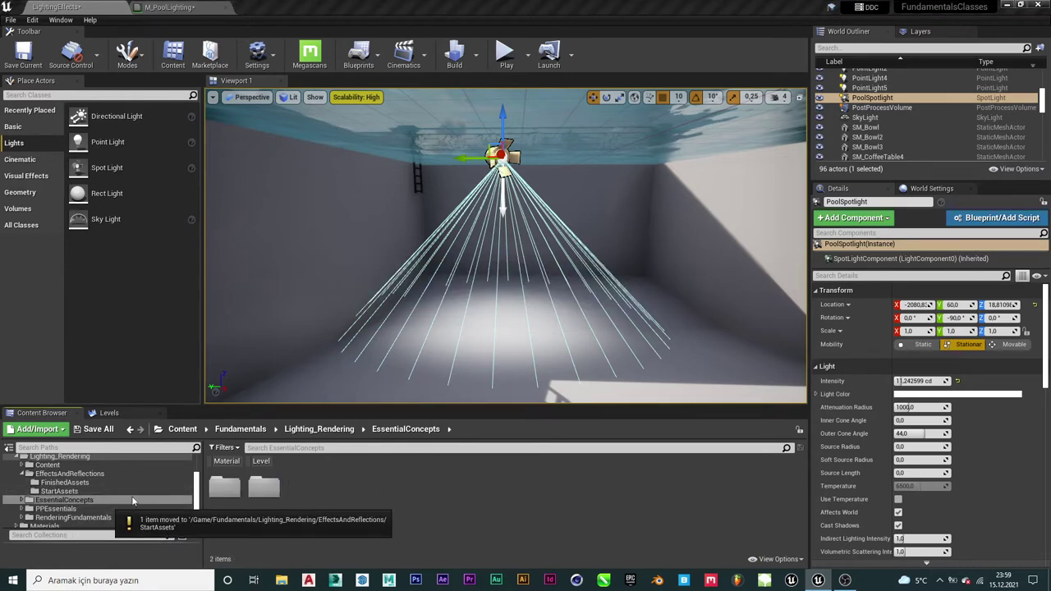
click(60, 491)
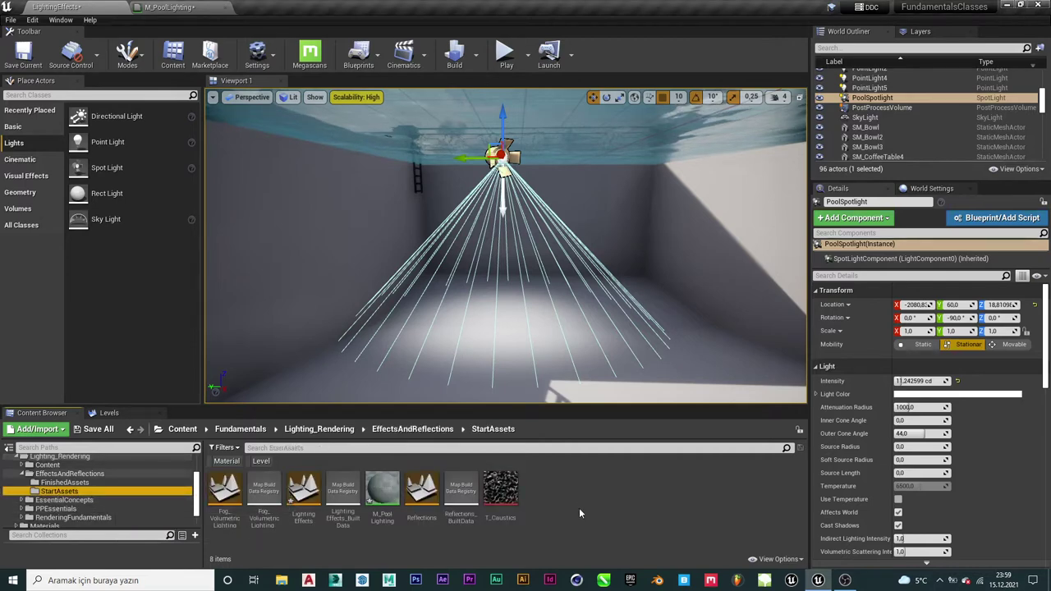
click(559, 499)
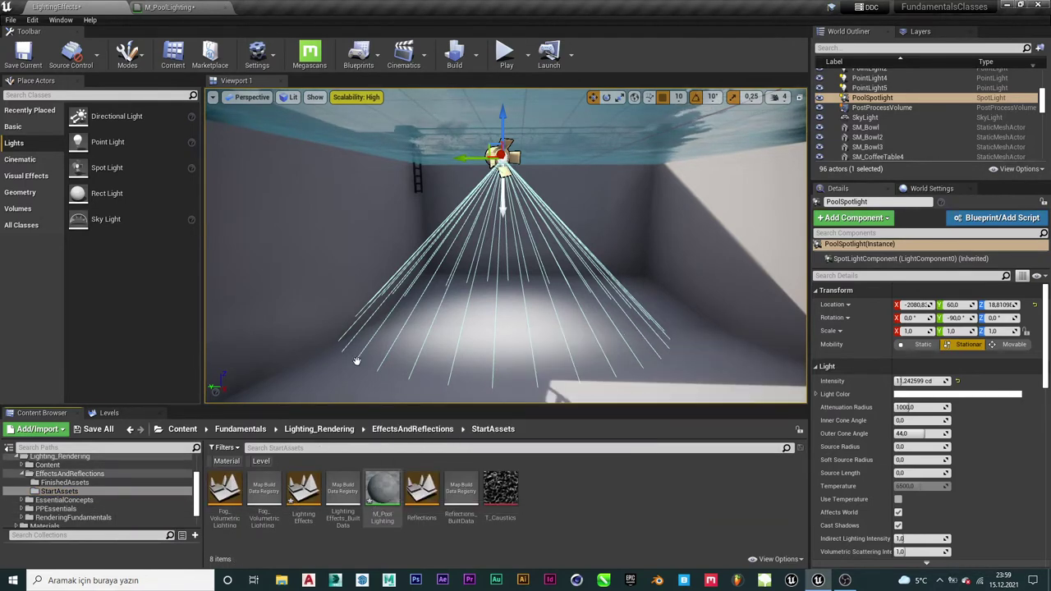
click(192, 7)
click(56, 7)
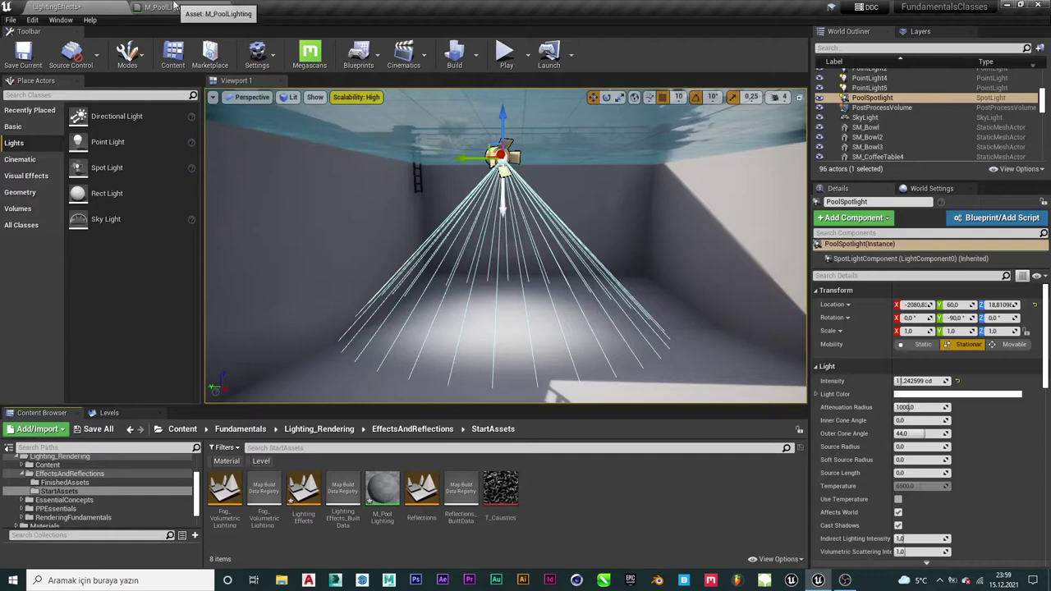
Add T_Caustics to the M_PoolLighting graph as a Texture Sample node left of the output.
click(501, 492)
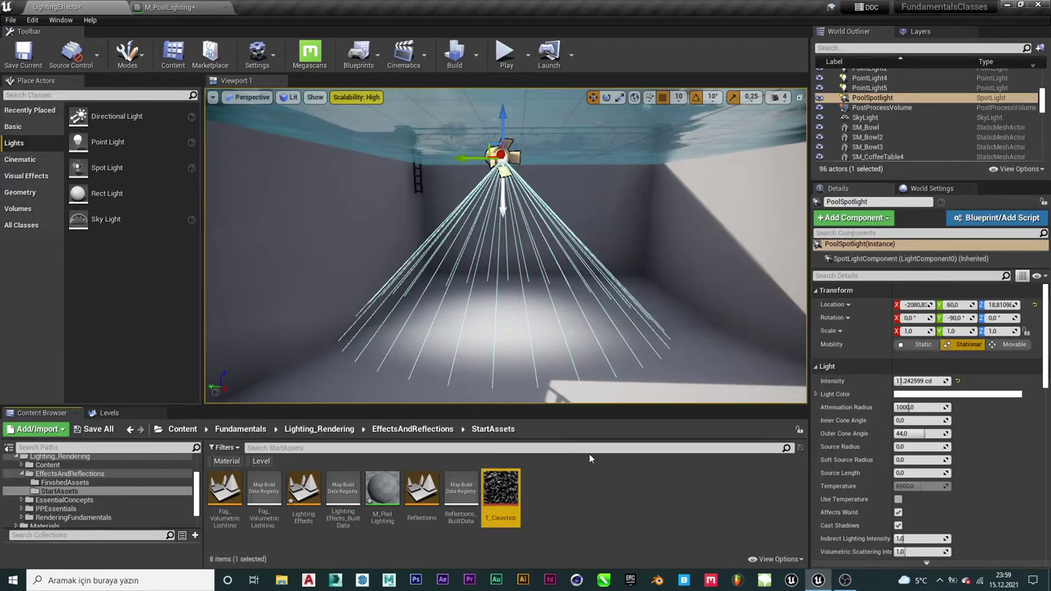
click(194, 7)
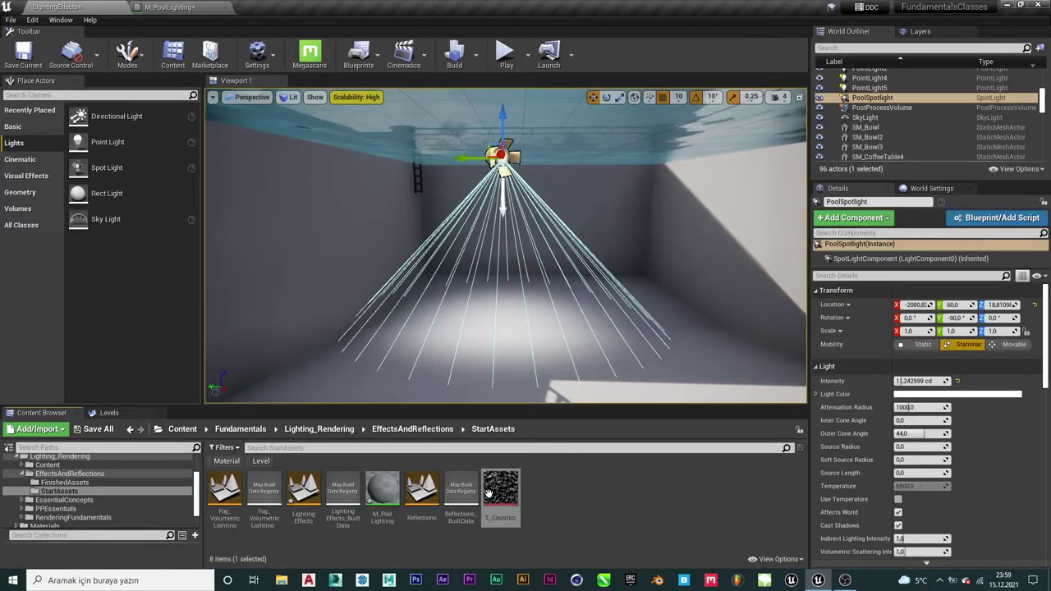
drag(488, 492, 180, 8)
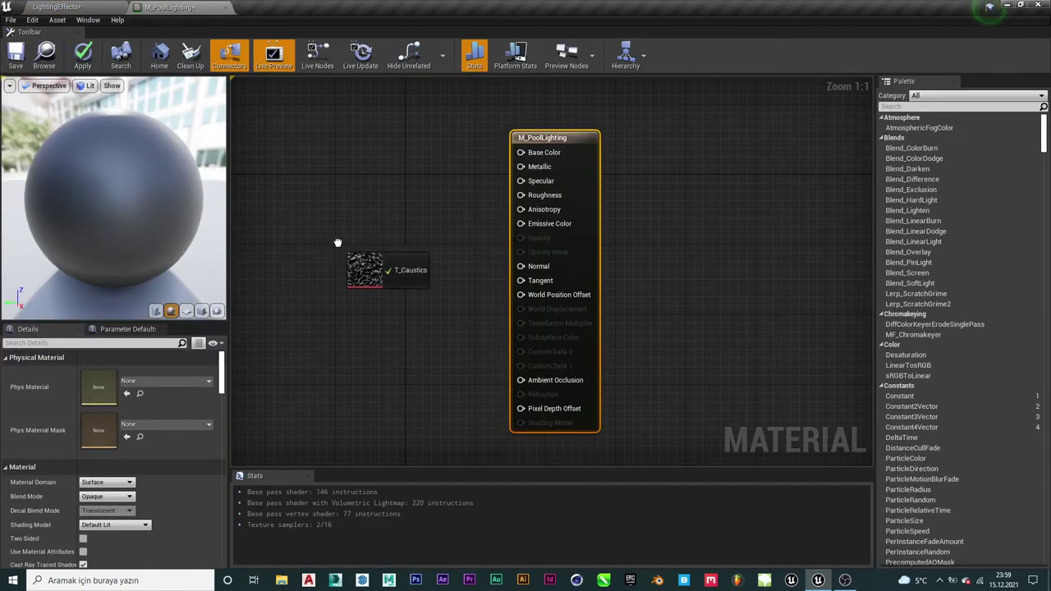
drag(181, 8, 345, 243)
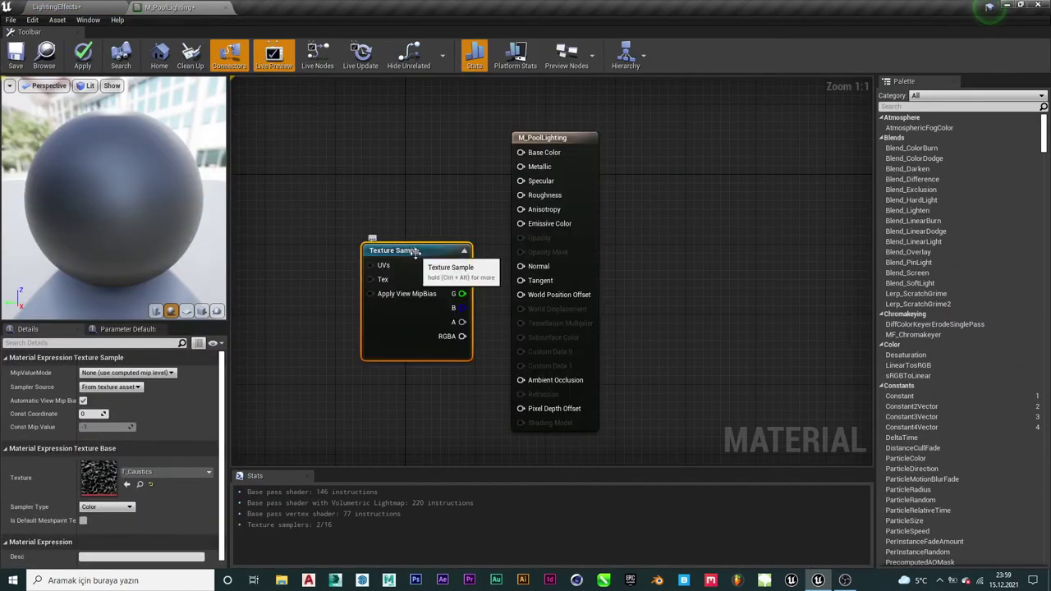
drag(416, 253, 383, 158)
Wire the Texture Sample's R channel to Emissive Color and apply the material.
mouse_move(575, 138)
mouse_down()
mouse_move(662, 152)
mouse_move(637, 143)
mouse_up()
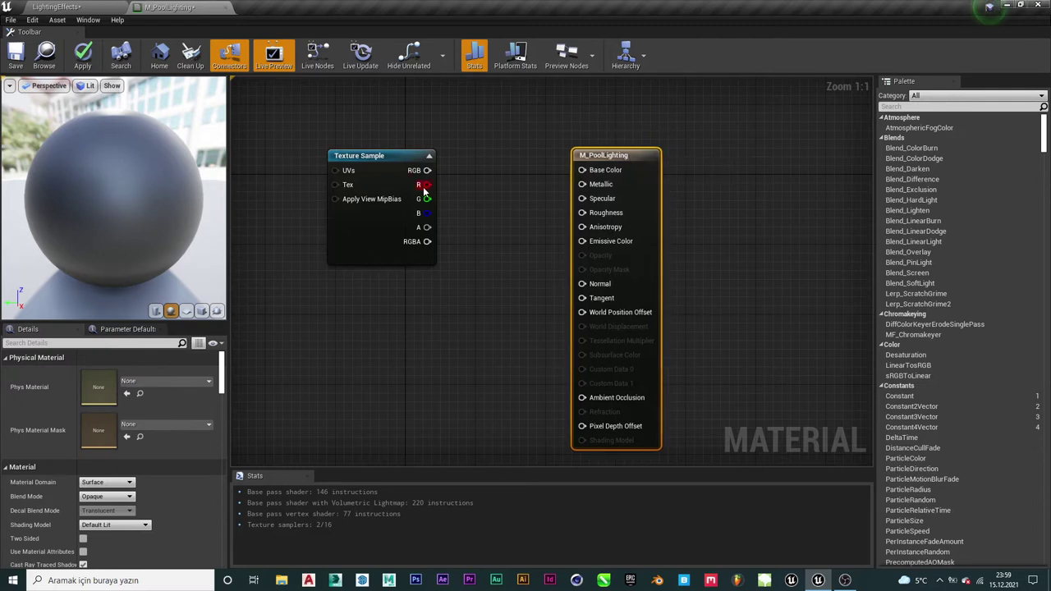
drag(423, 188, 583, 245)
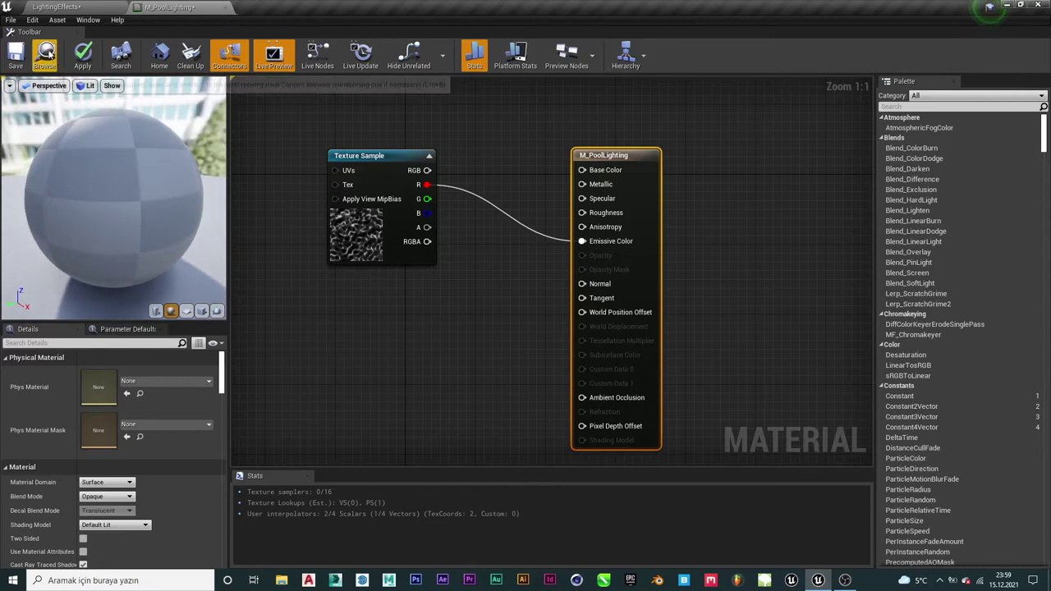
click(83, 56)
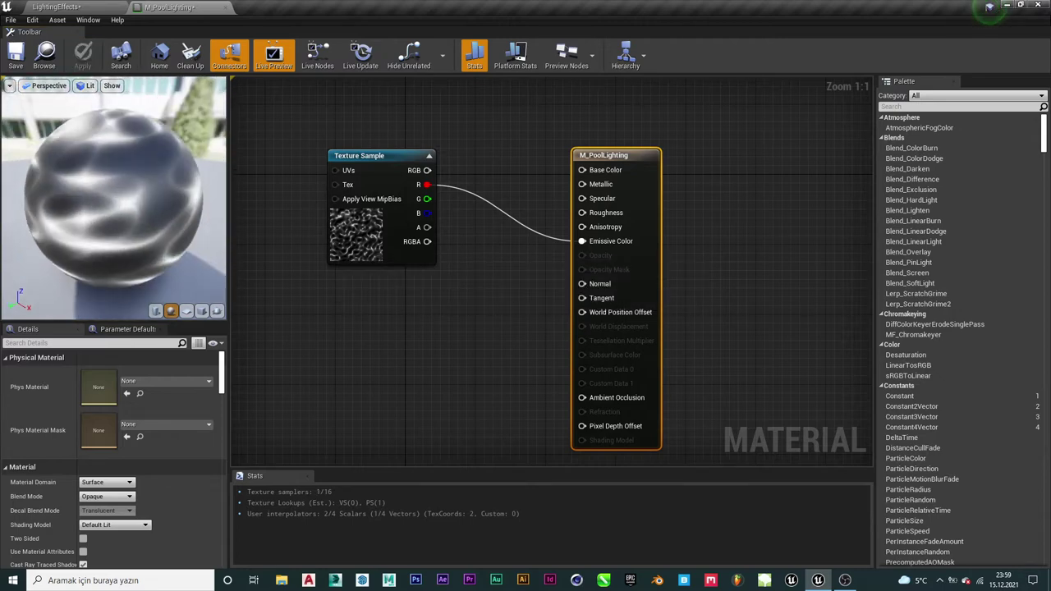
Save the LightingEffects map and scroll PoolSpotlight's Details down to Light Function.
click(51, 9)
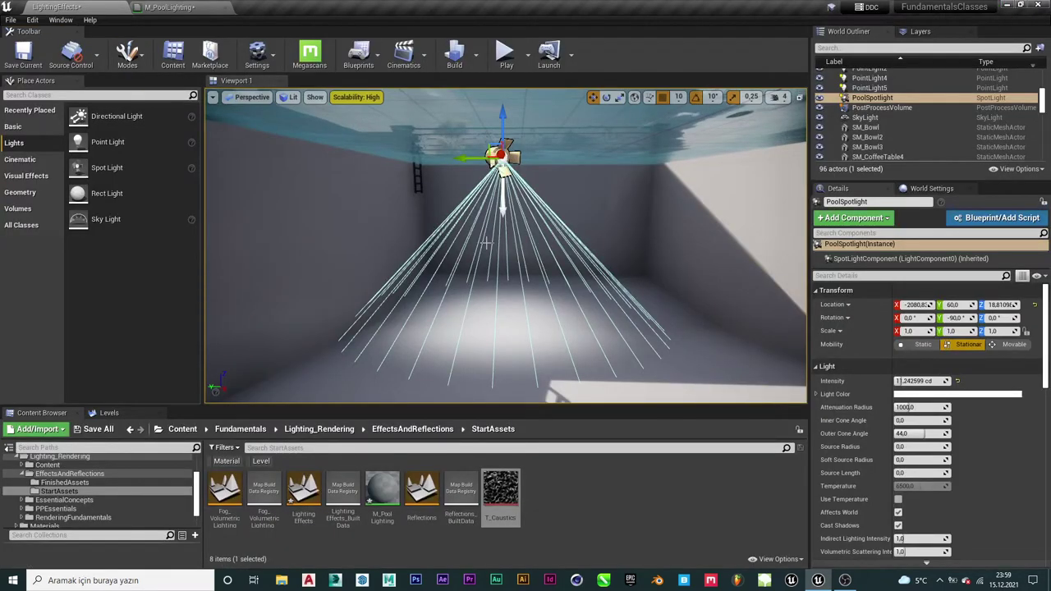
click(23, 53)
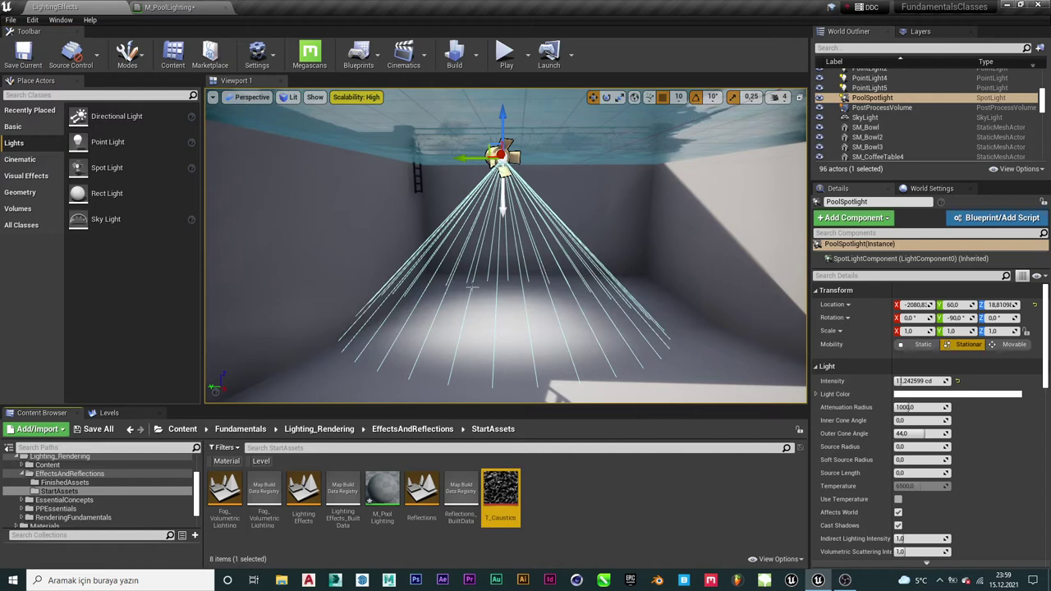
mouse_move(685, 220)
mouse_down()
mouse_move(686, 263)
mouse_move(686, 222)
mouse_up()
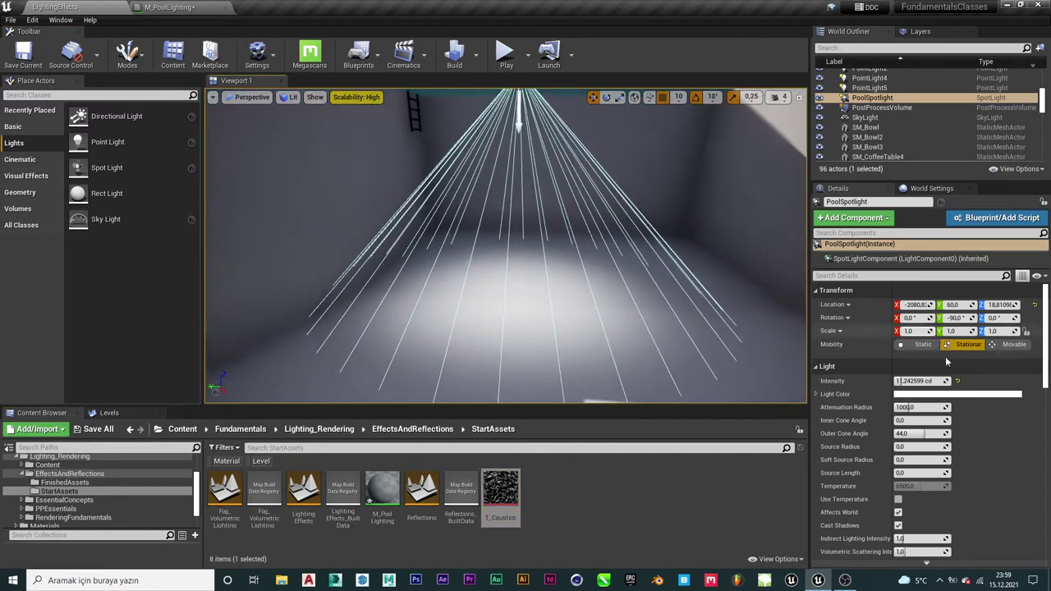
scroll(973, 422, down, 5)
scroll(965, 423, down, 5)
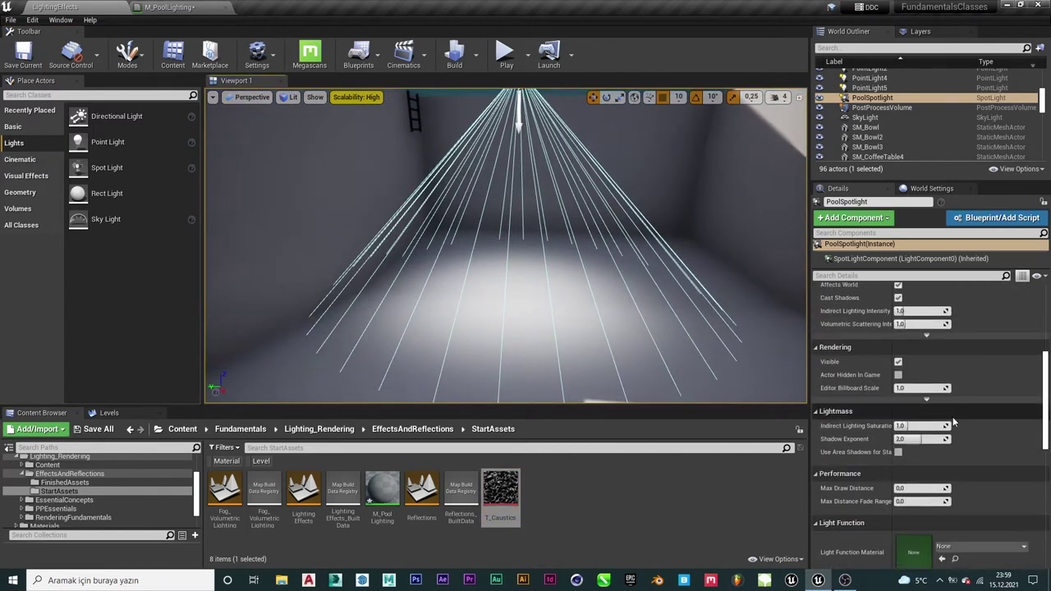
scroll(954, 422, down, 5)
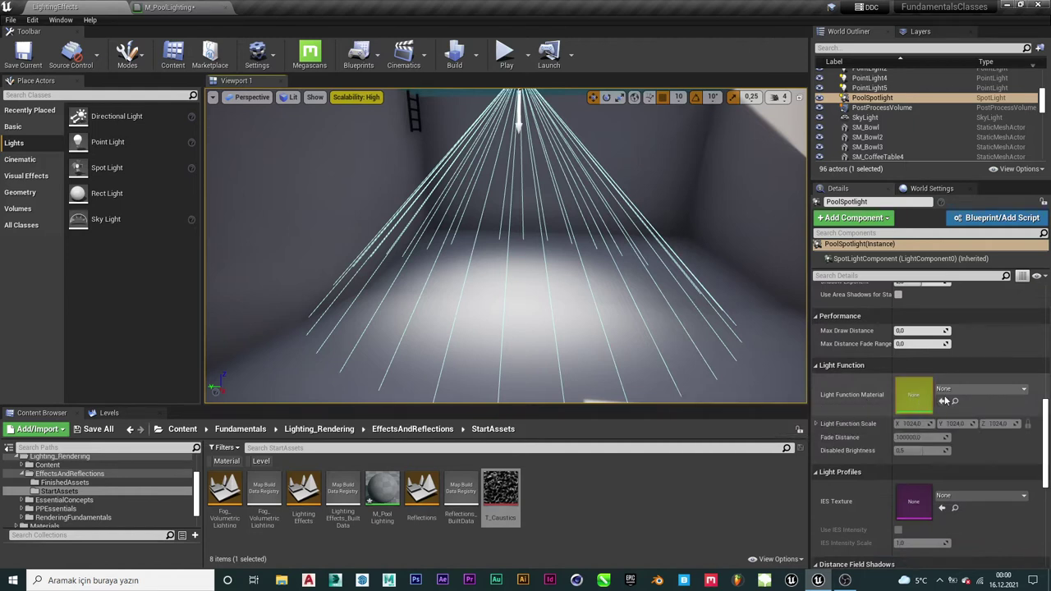
Search 'M_poo' and set M_PoolLighting as PoolSpotlight's Light Function Material.
click(953, 390)
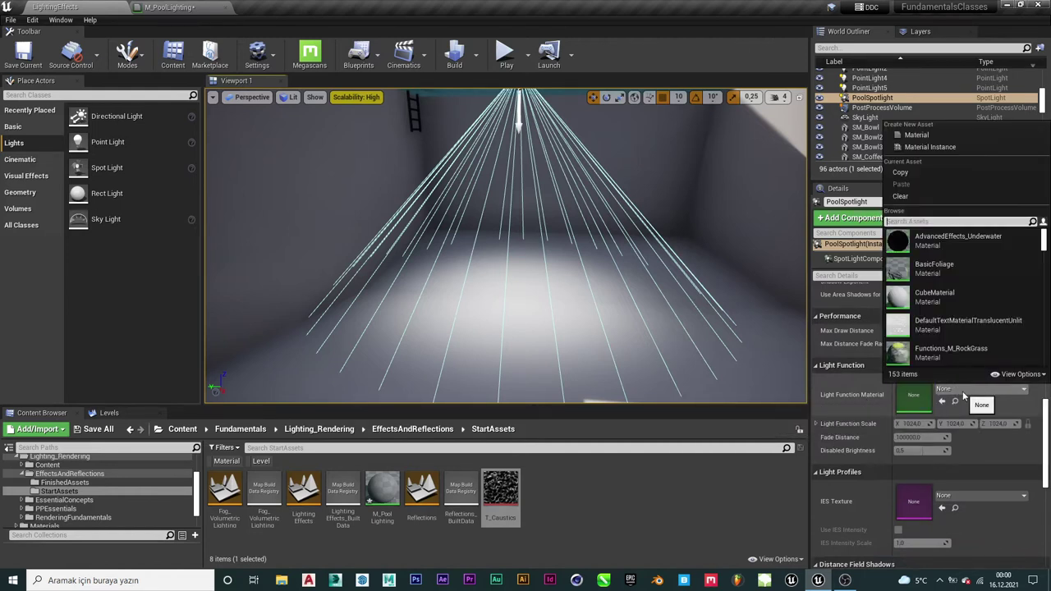
key(Caps_Lock)
text(M)
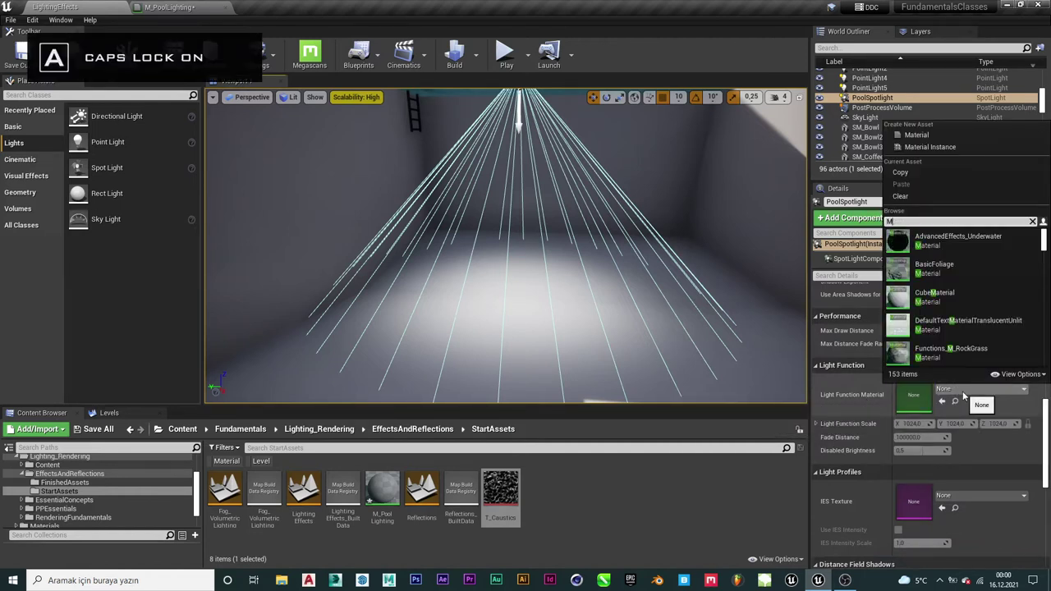
text(_)
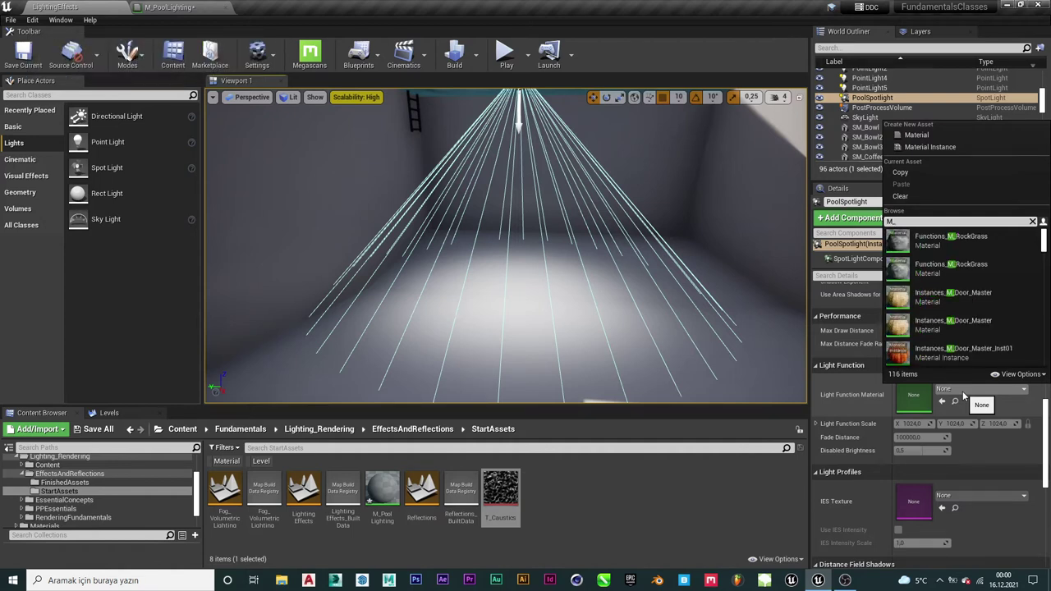
key(Caps_Lock)
text(p)
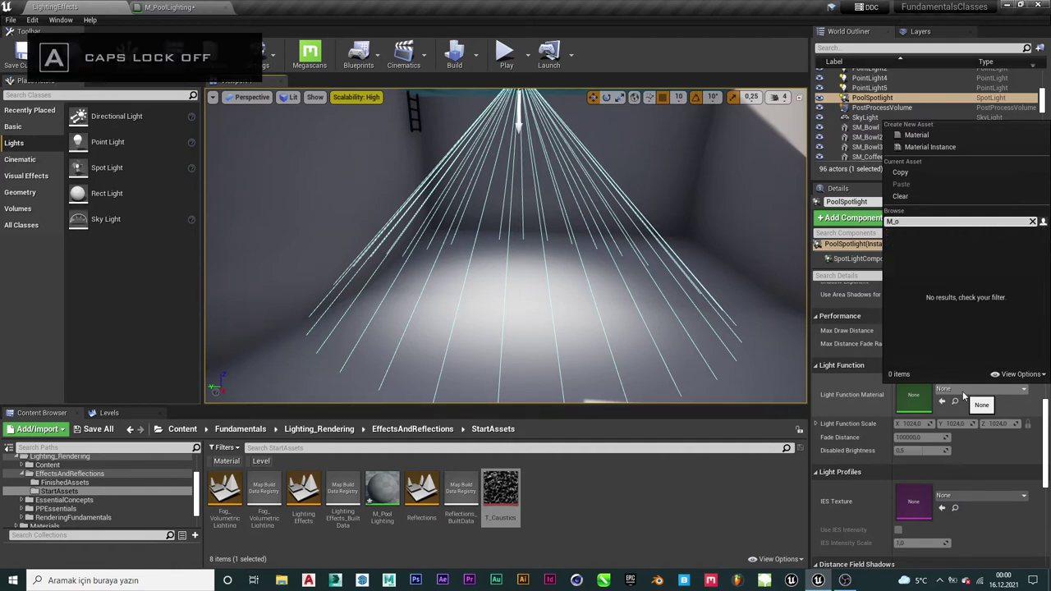
text(ool)
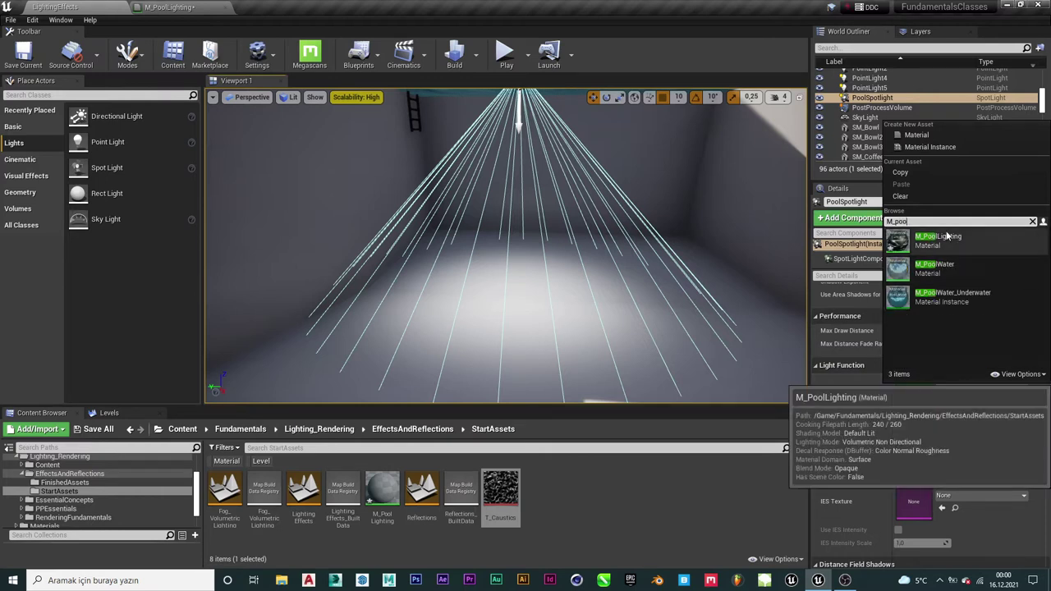
click(937, 235)
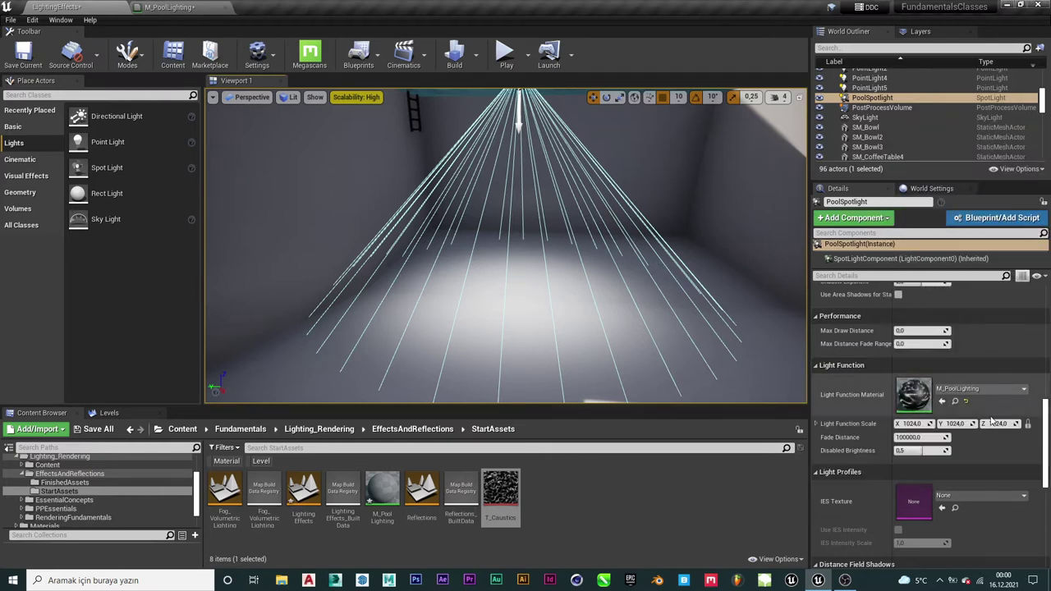
Save the map and raise PoolSpotlight's intensity to about 17 cd.
click(24, 55)
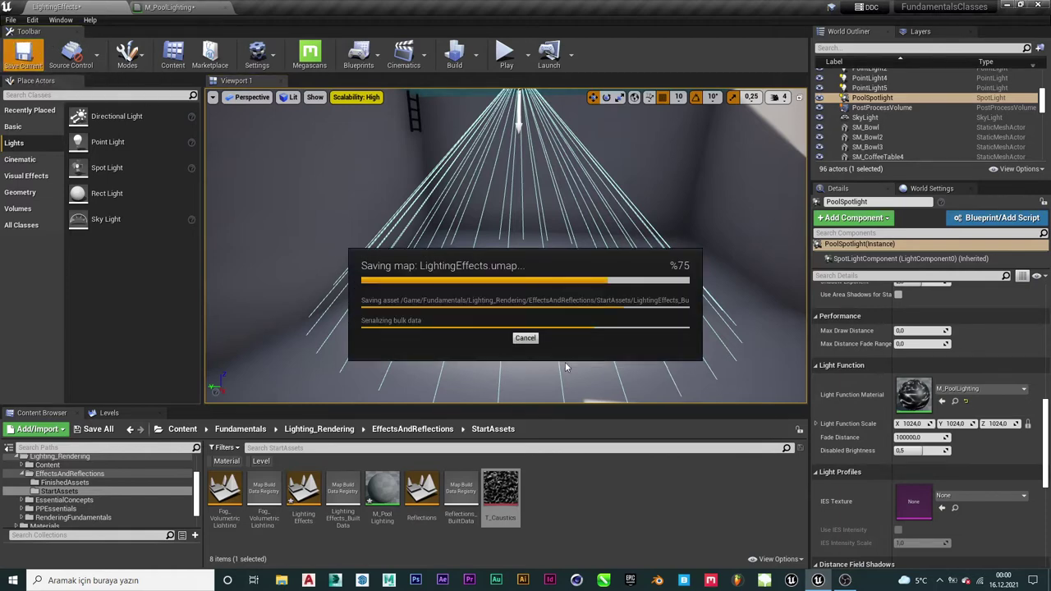
mouse_move(565, 363)
mouse_down()
mouse_move(565, 329)
mouse_move(611, 338)
mouse_up()
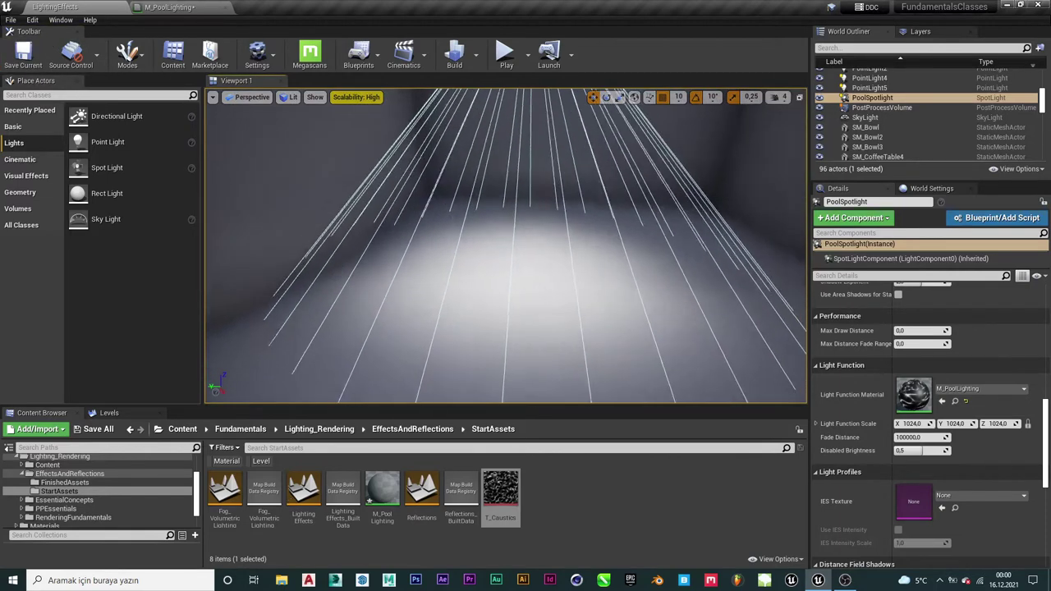
mouse_move(534, 202)
mouse_down()
mouse_move(534, 247)
mouse_move(534, 234)
mouse_up()
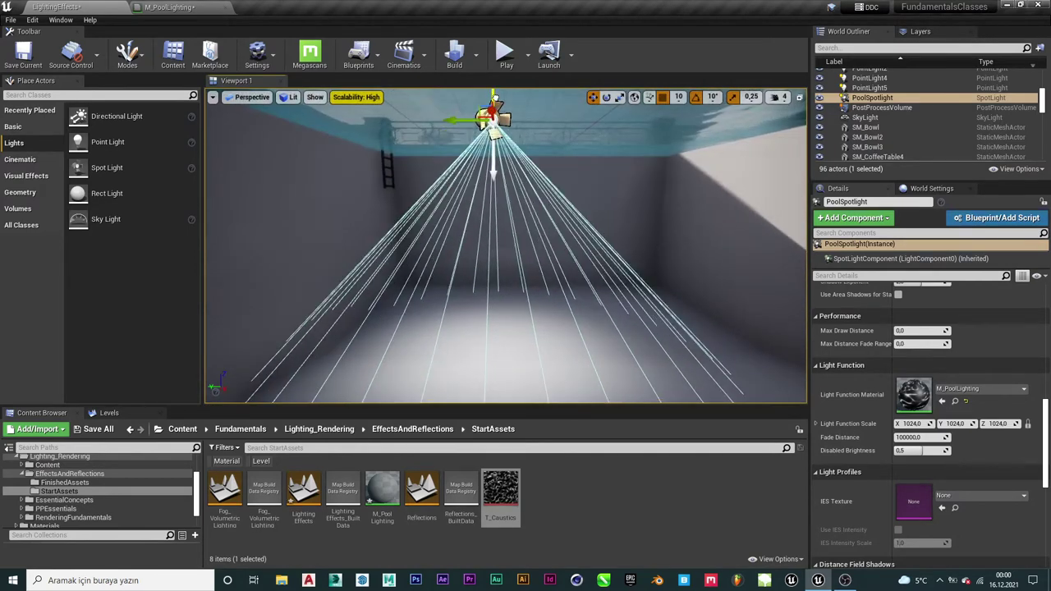
scroll(958, 363, up, 10)
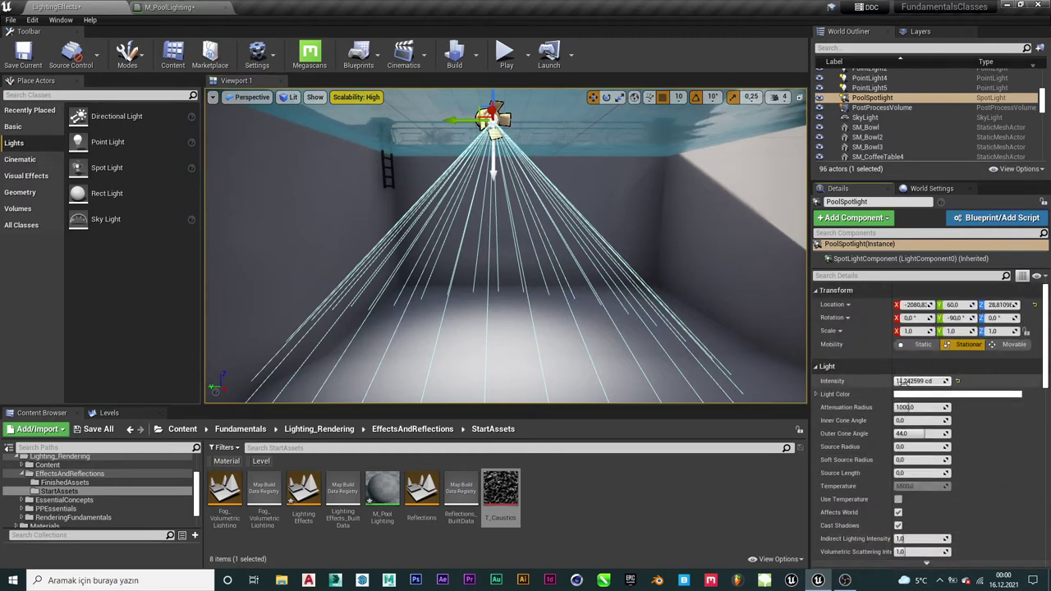
drag(901, 382, 937, 381)
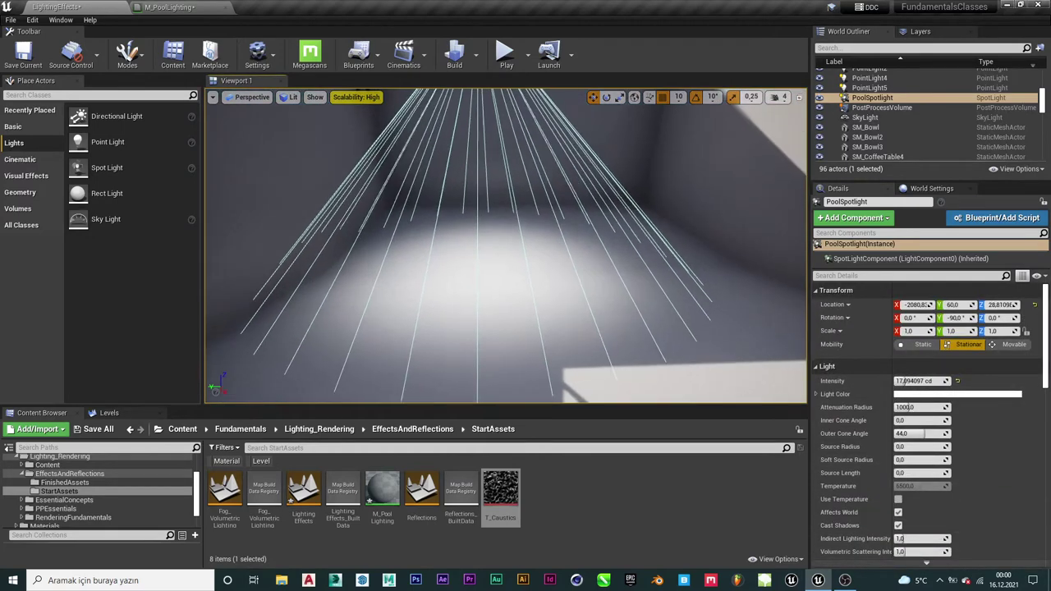
In the full-screen viewport, select the pool spotlight and frame its cone on the floor.
key(F11)
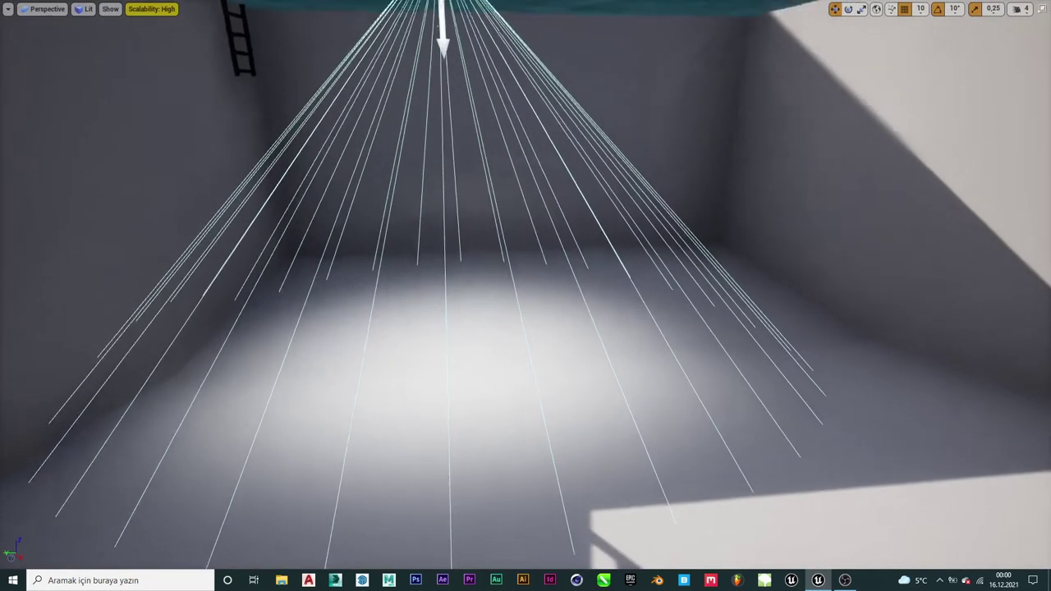
scroll(122, 22, down, 3)
click(138, 11)
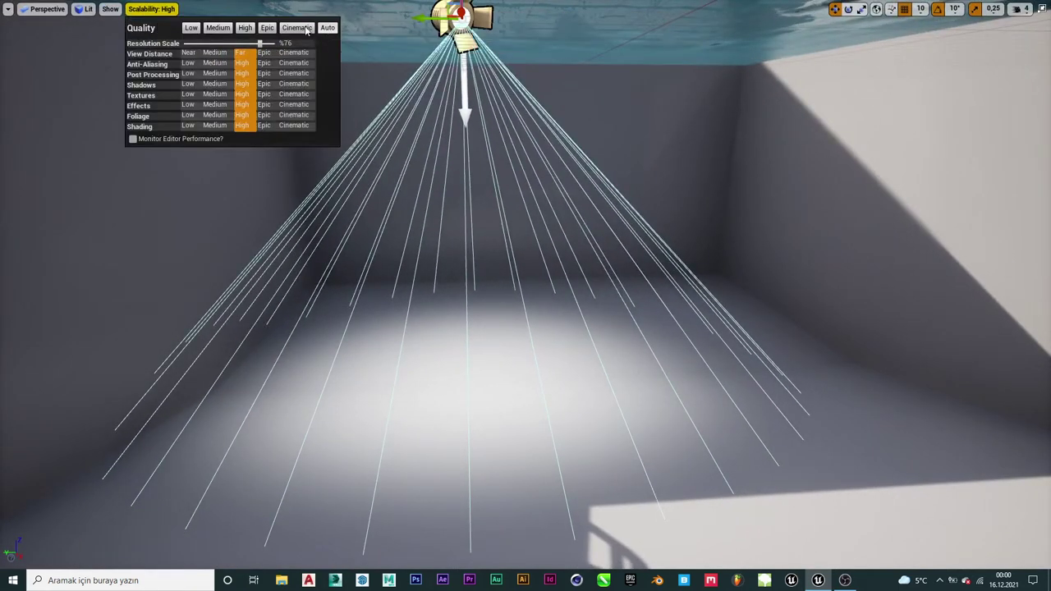
click(47, 9)
click(46, 9)
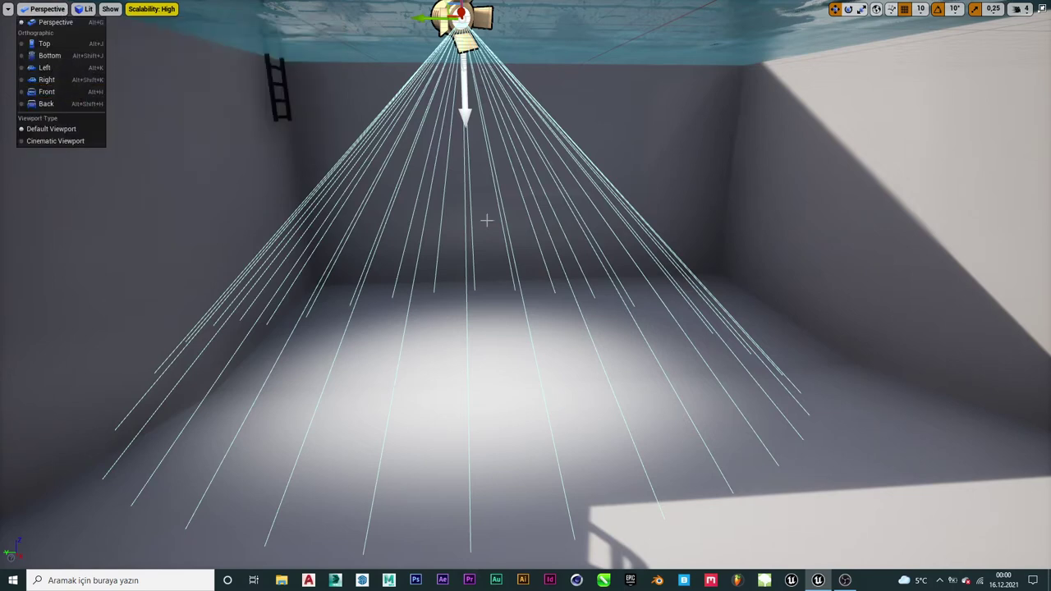
click(486, 218)
scroll(587, 263, up, 3)
scroll(453, 75, up, 1)
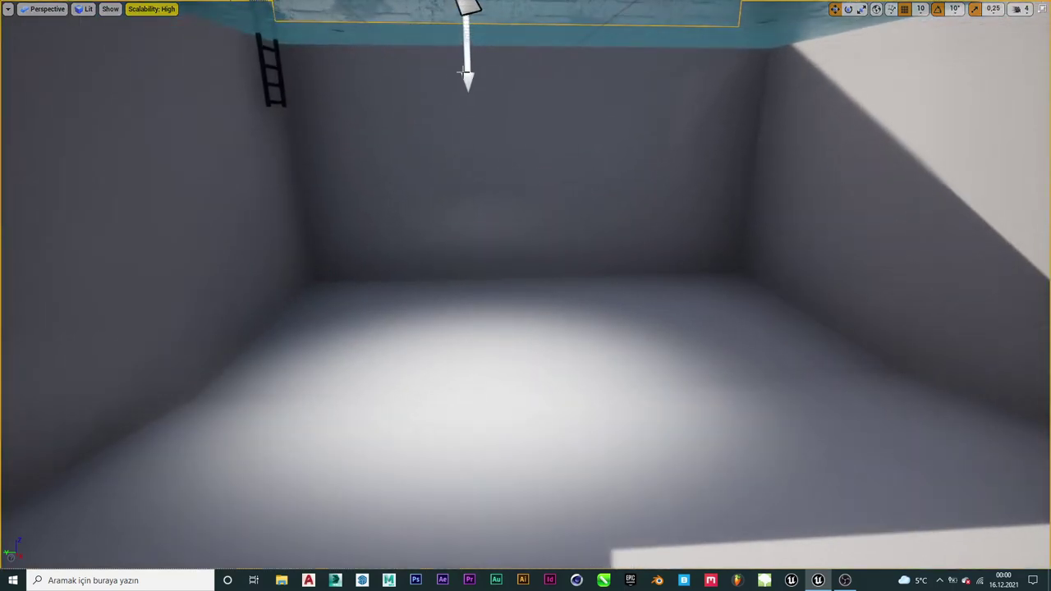
click(465, 74)
right_drag(465, 74, 464, 164)
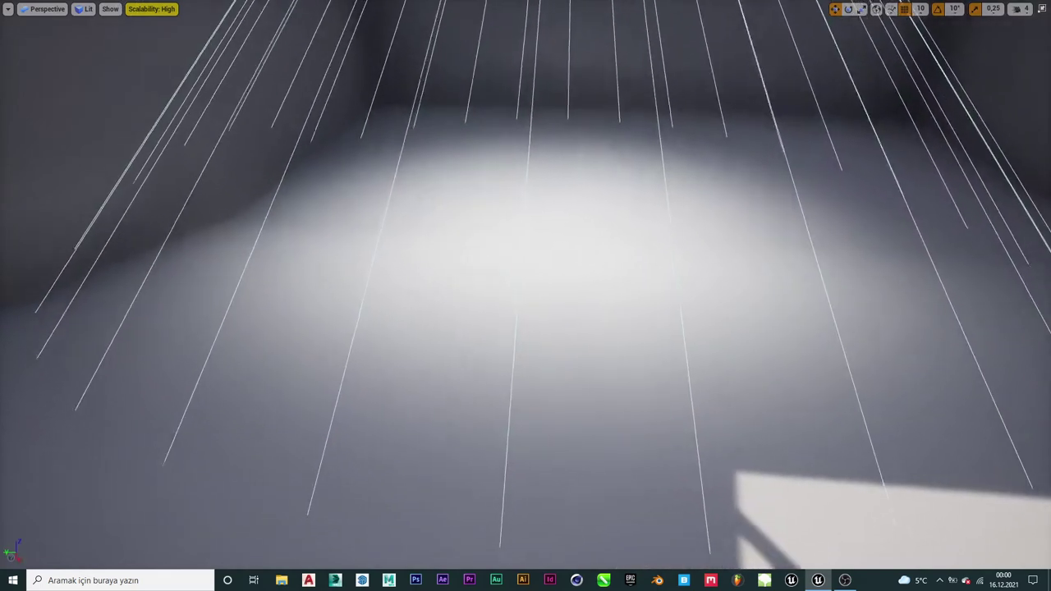
right_drag(580, 163, 581, 162)
key(F11)
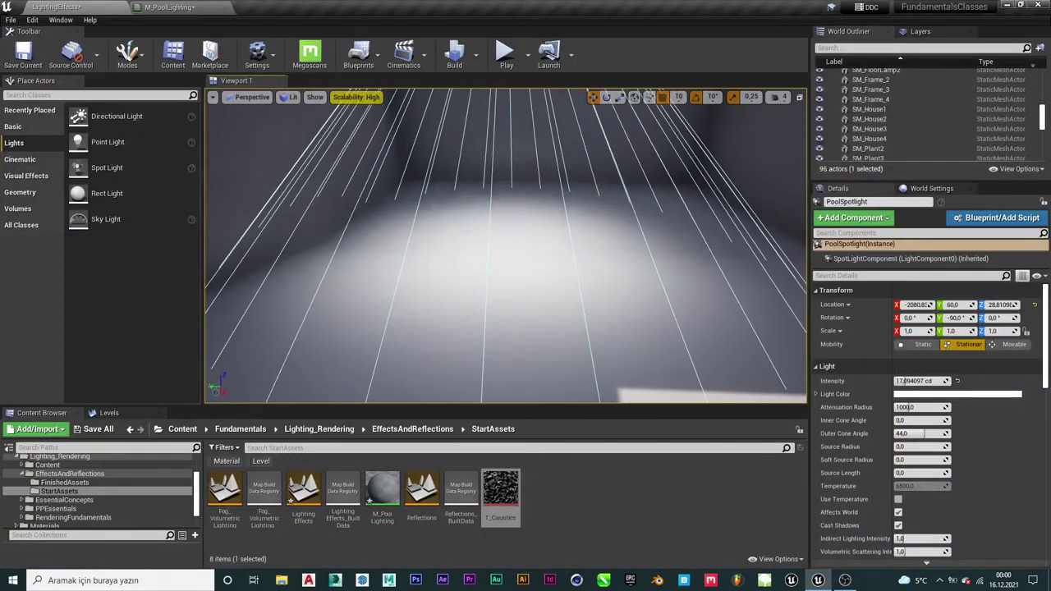
Save the LightingEffects level and open M_PoolLighting in the Material Editor.
click(23, 50)
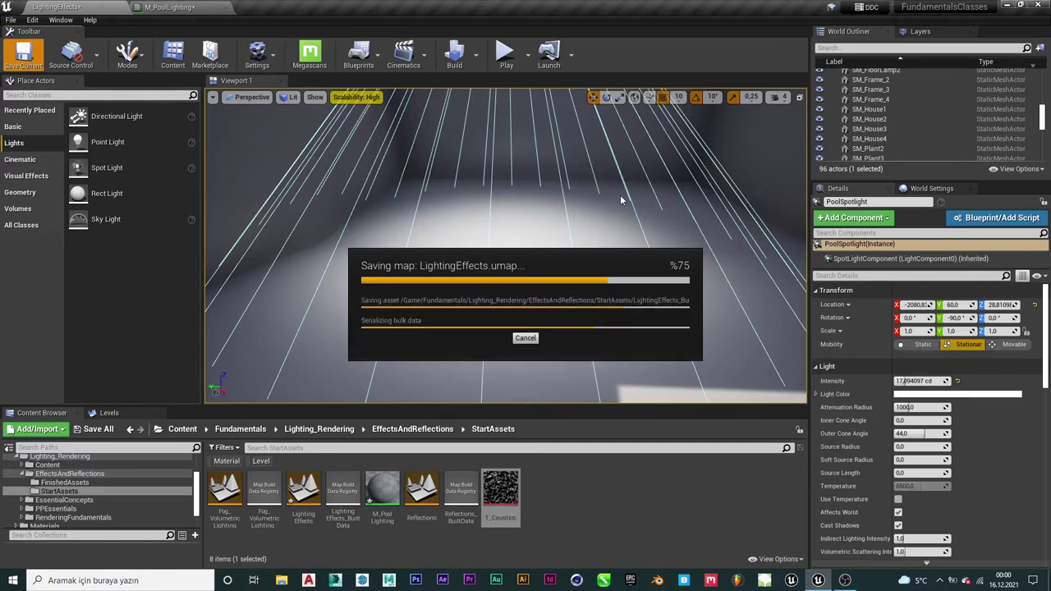
right_drag(620, 195, 620, 194)
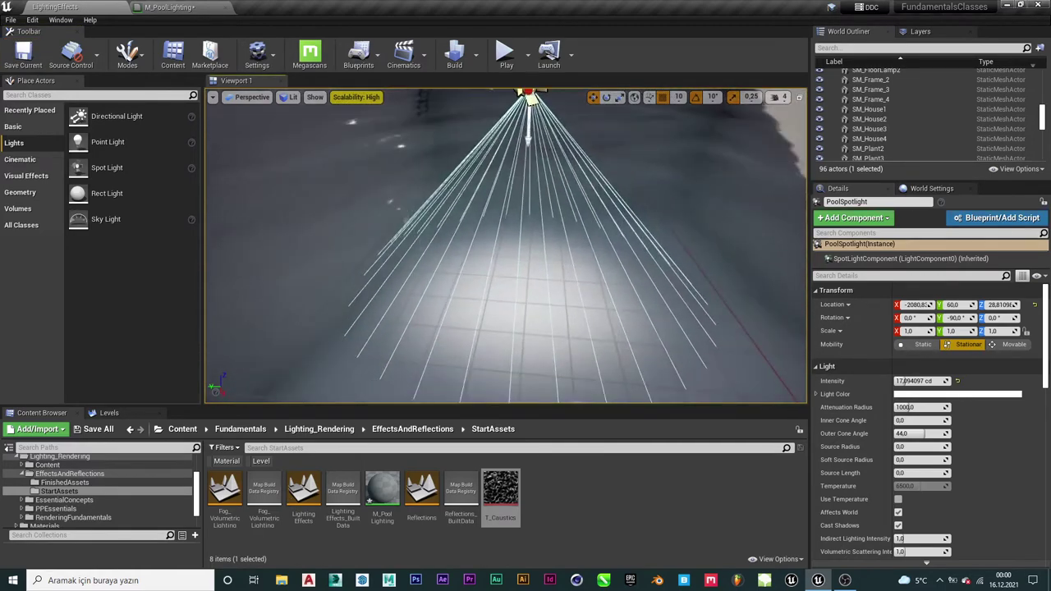
right_drag(601, 222, 601, 222)
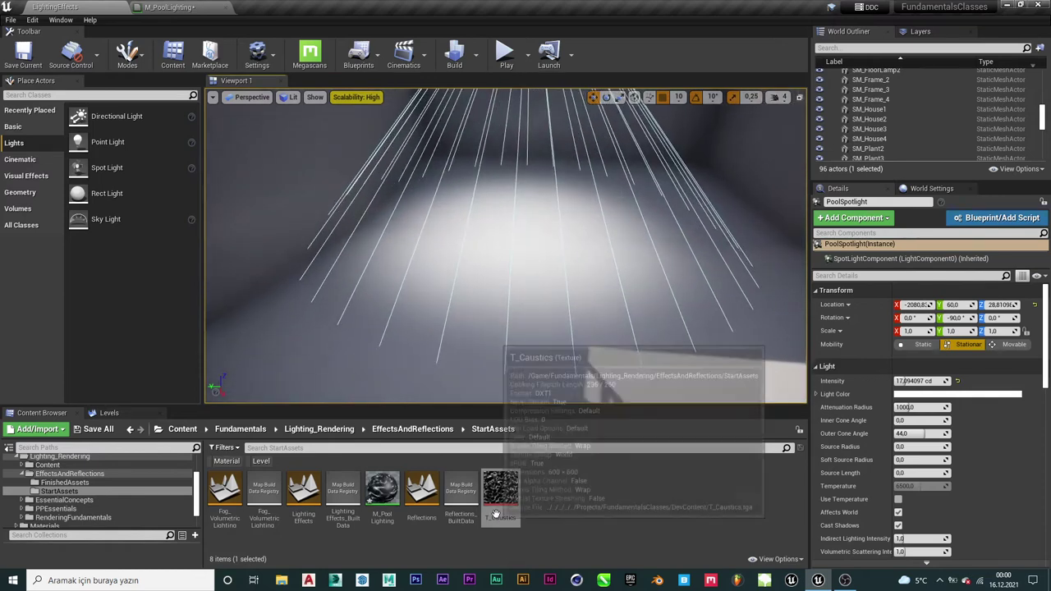
double_click(381, 491)
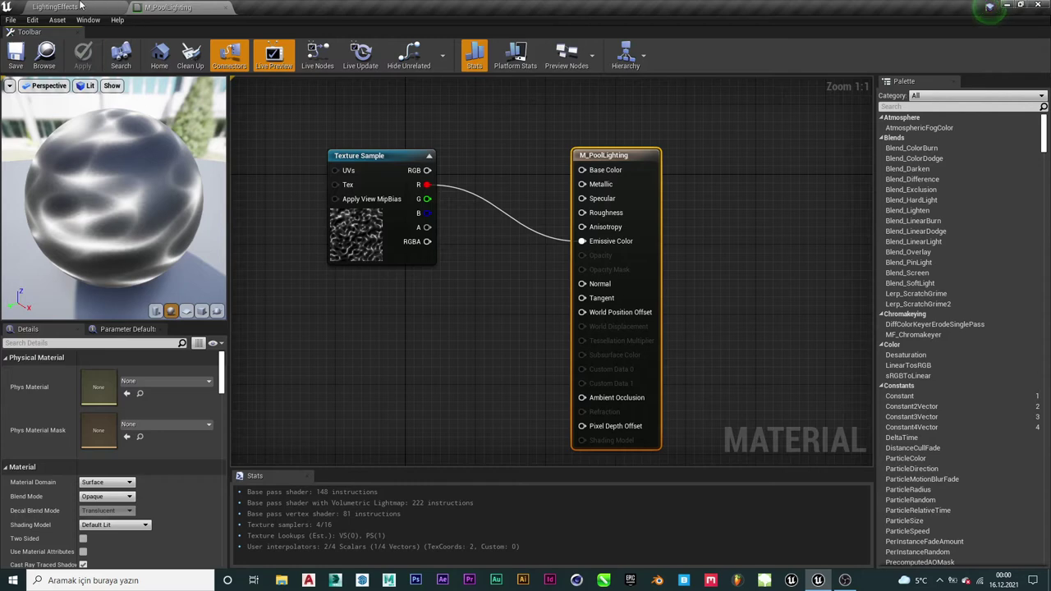
Select M_PoolLighting's result node and change its blend mode.
click(378, 179)
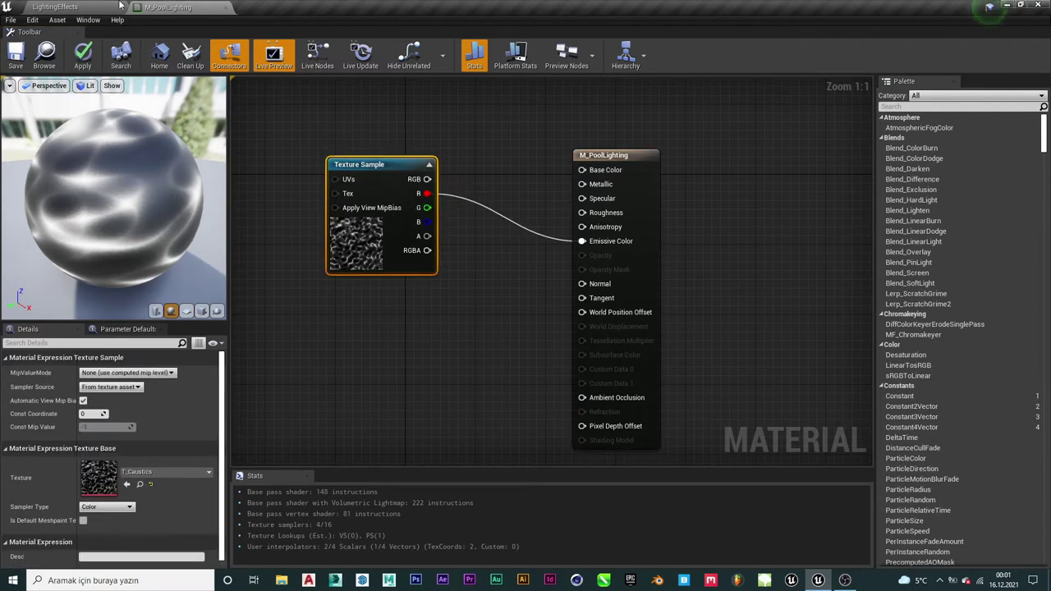
click(92, 7)
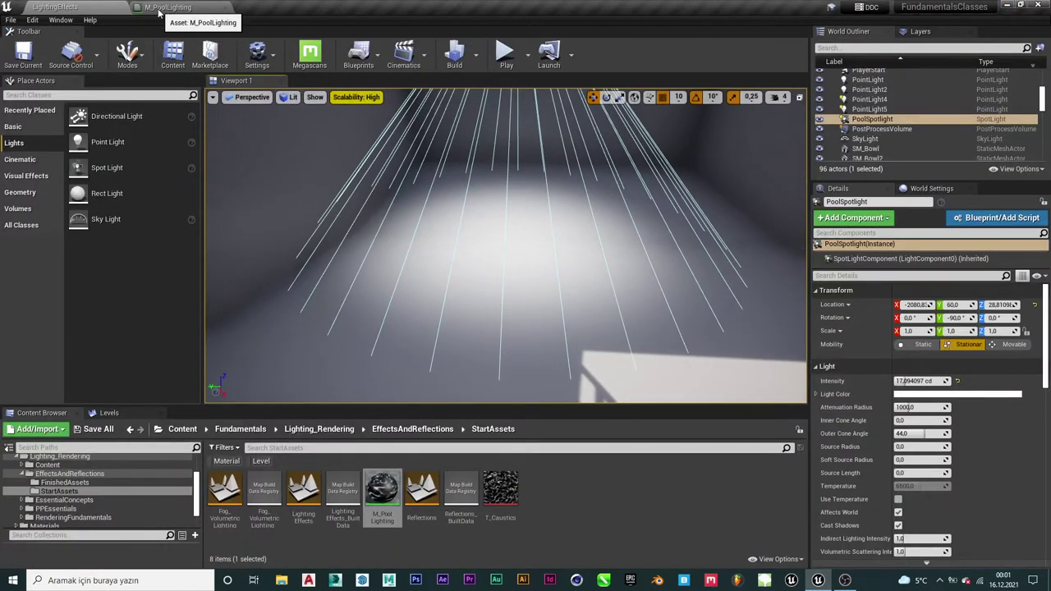
click(168, 7)
click(625, 154)
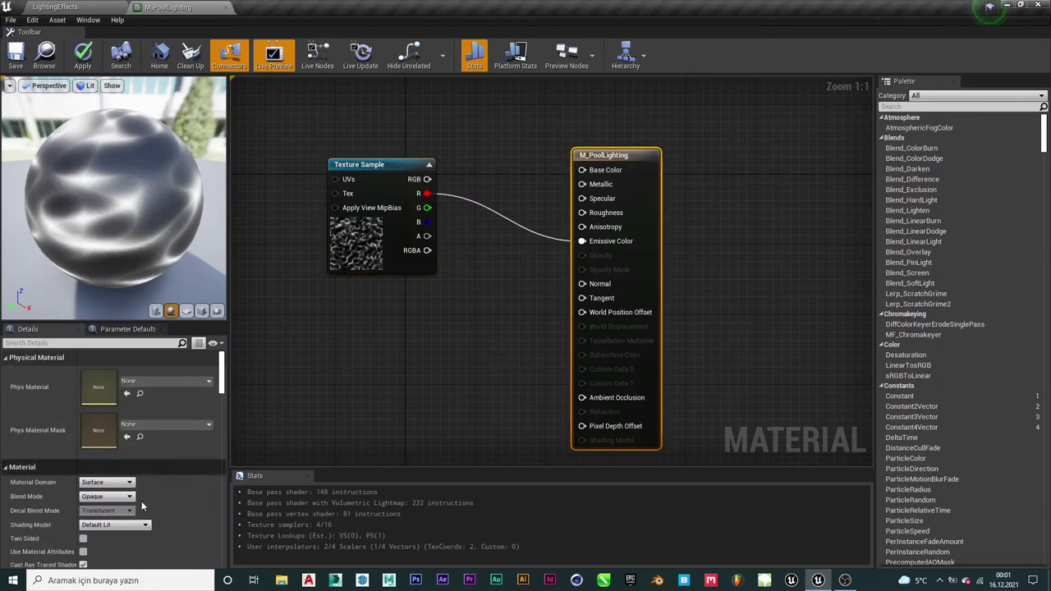
click(107, 497)
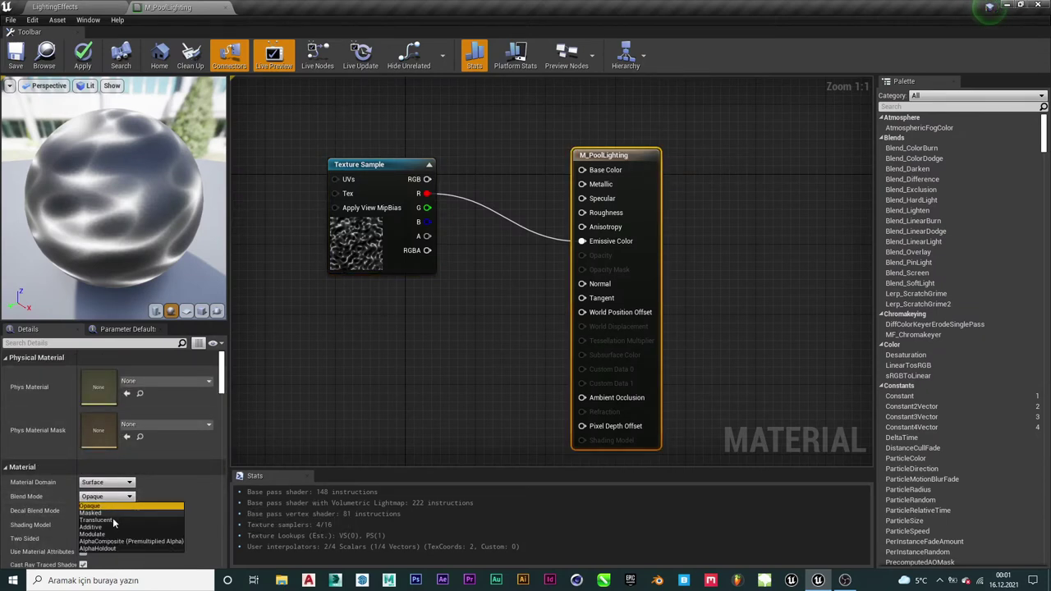
click(113, 519)
Set the Material Domain to Light Function and save M_PoolLighting.
click(137, 470)
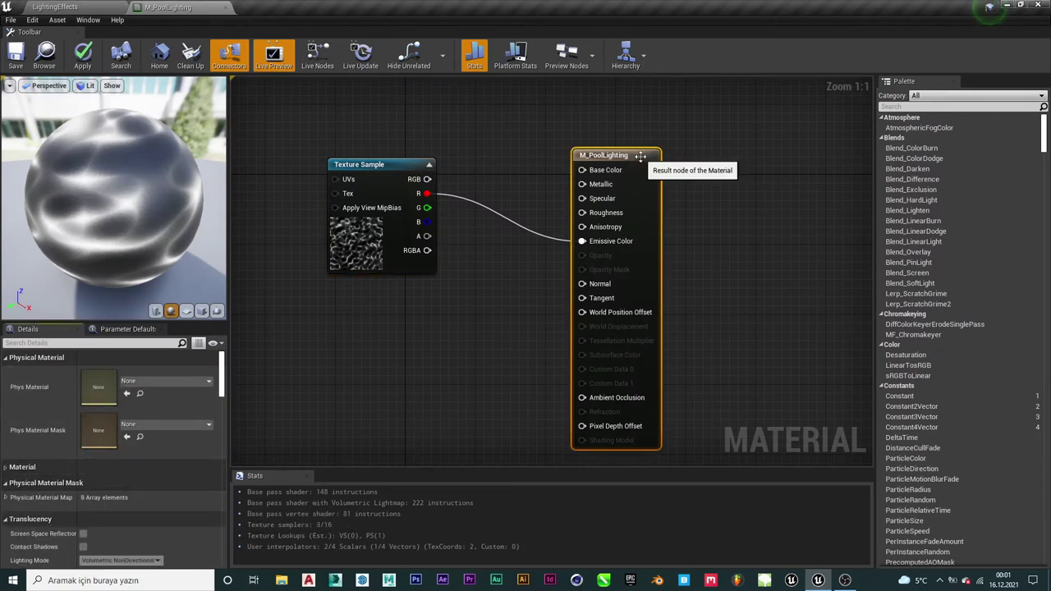
click(22, 467)
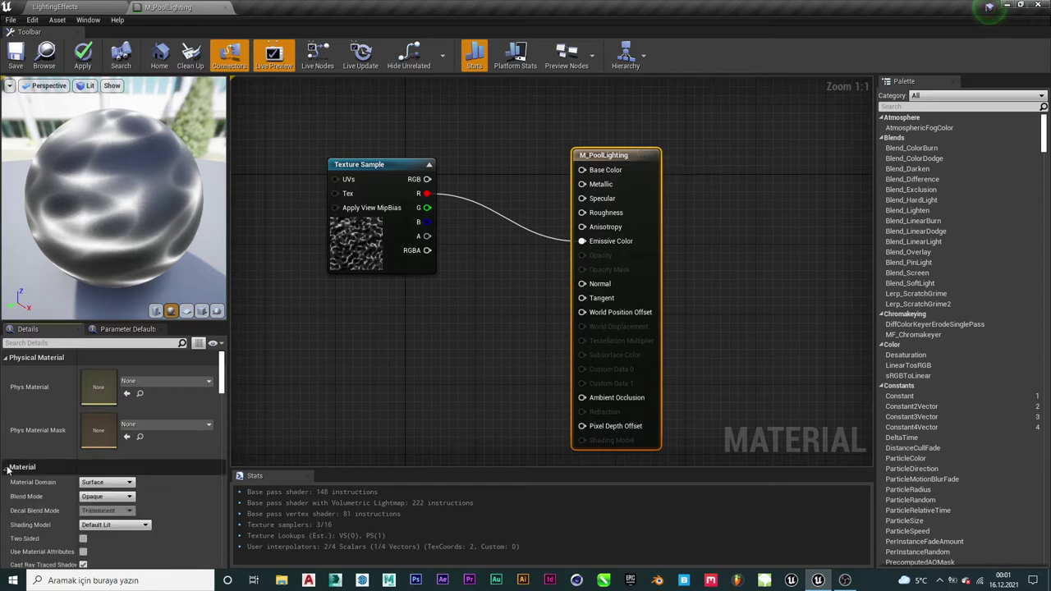
click(97, 483)
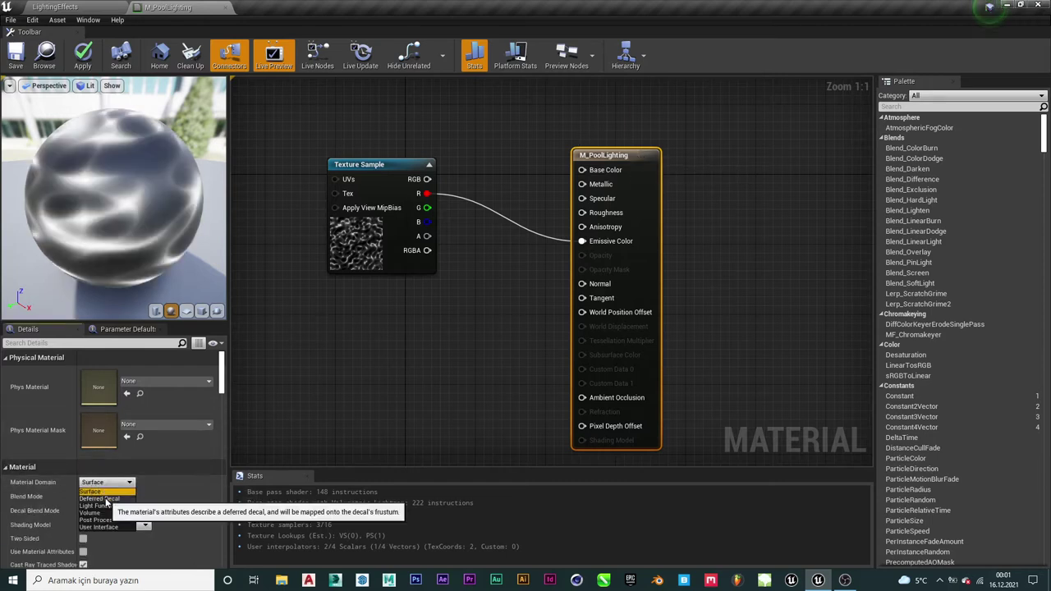
click(99, 505)
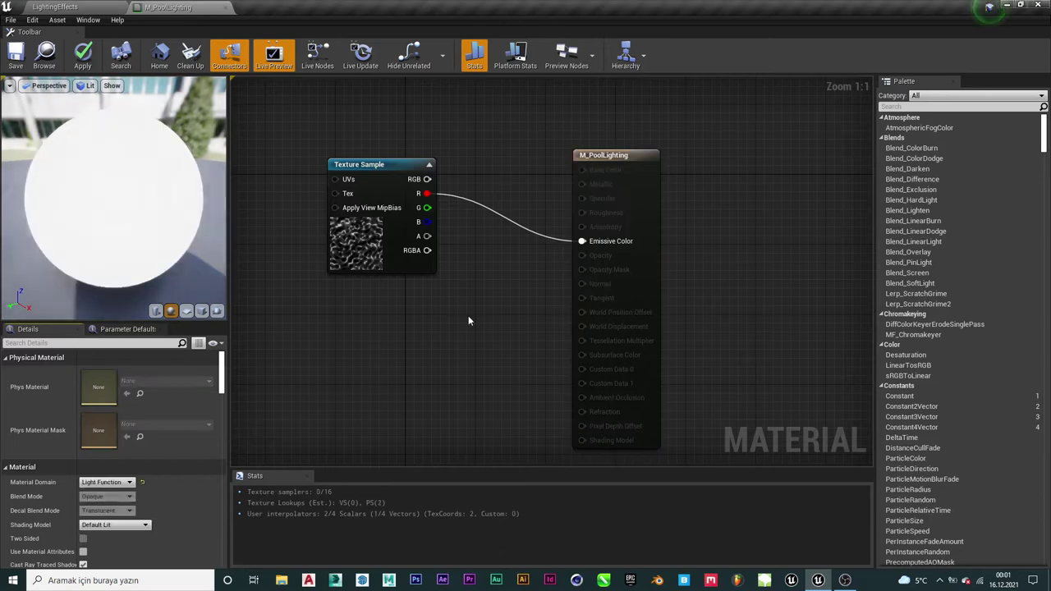
click(15, 60)
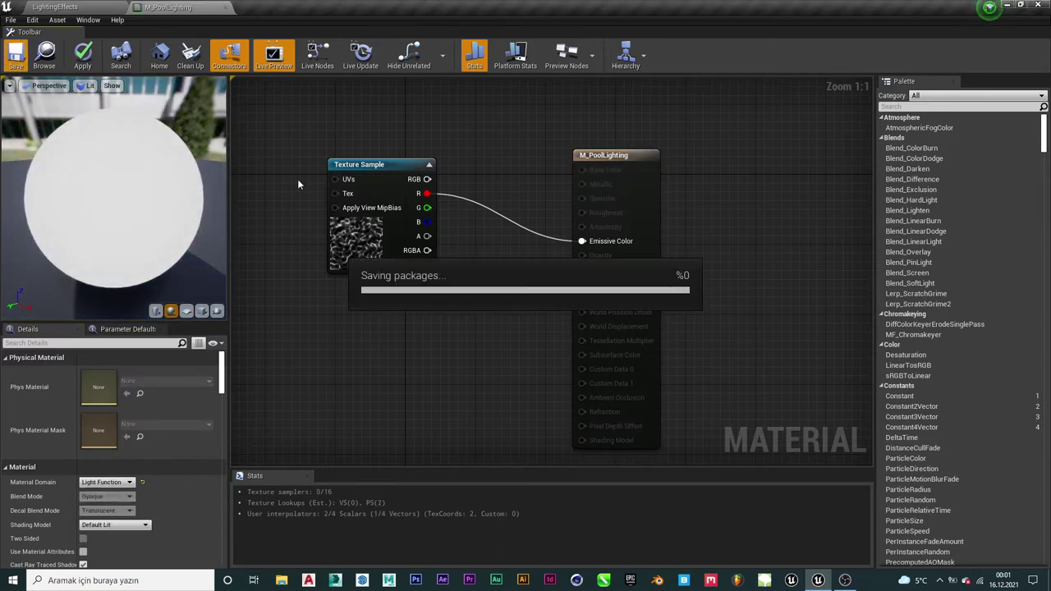
Save the LightingEffects level.
click(70, 7)
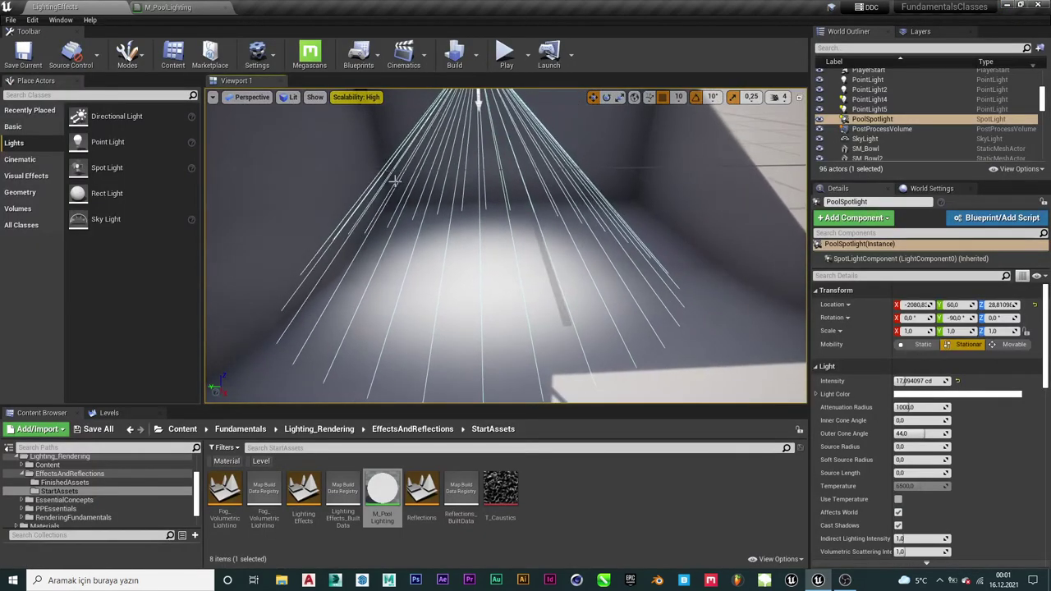
click(36, 66)
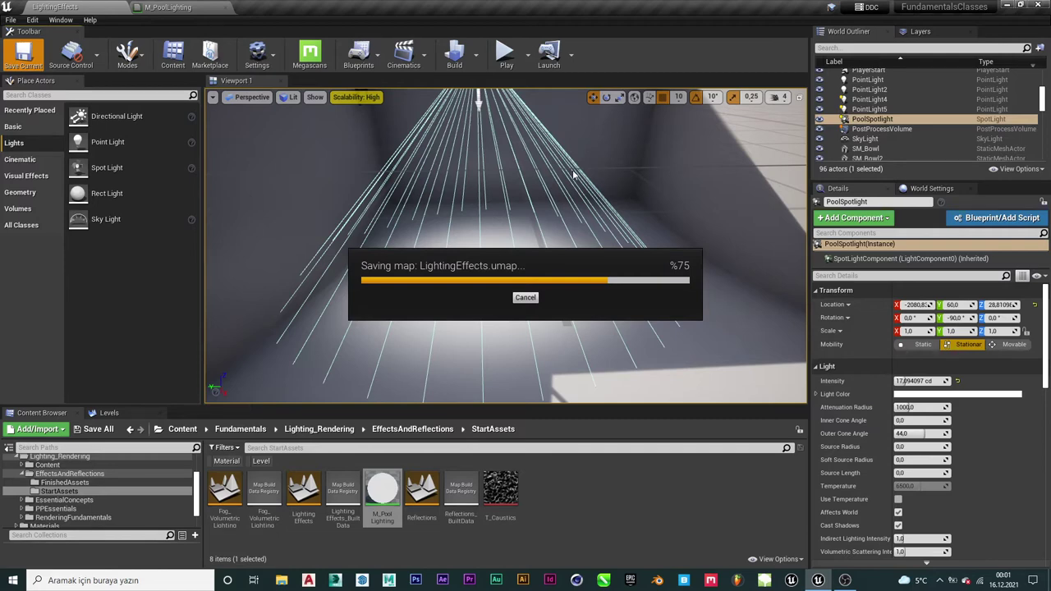
right_drag(579, 174, 579, 271)
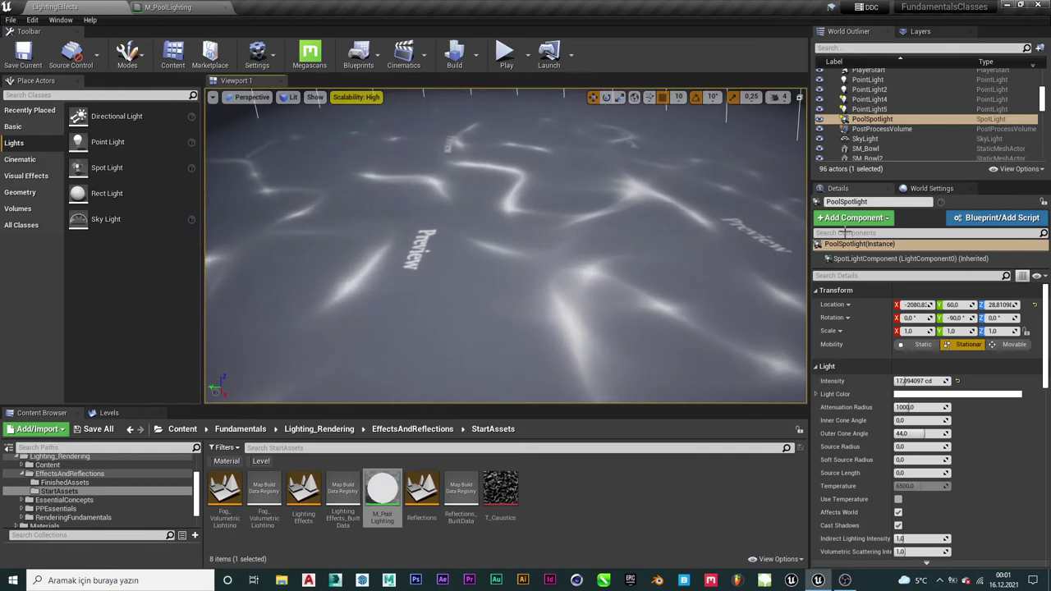
Set PoolSpotlight's Mobility to Movable and frame it to see caustics on the pool floor.
click(1019, 344)
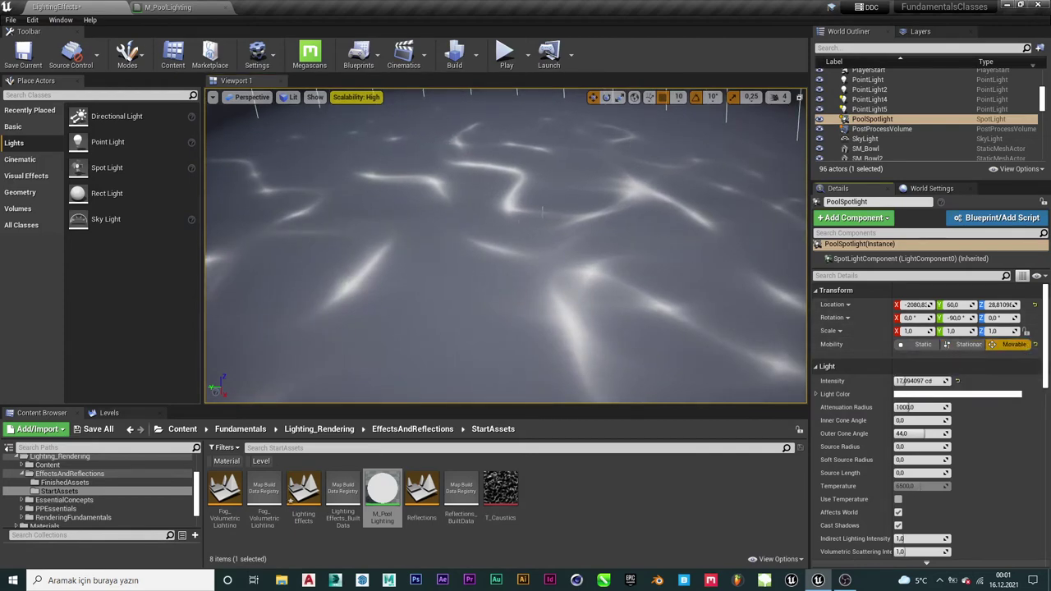
key(f)
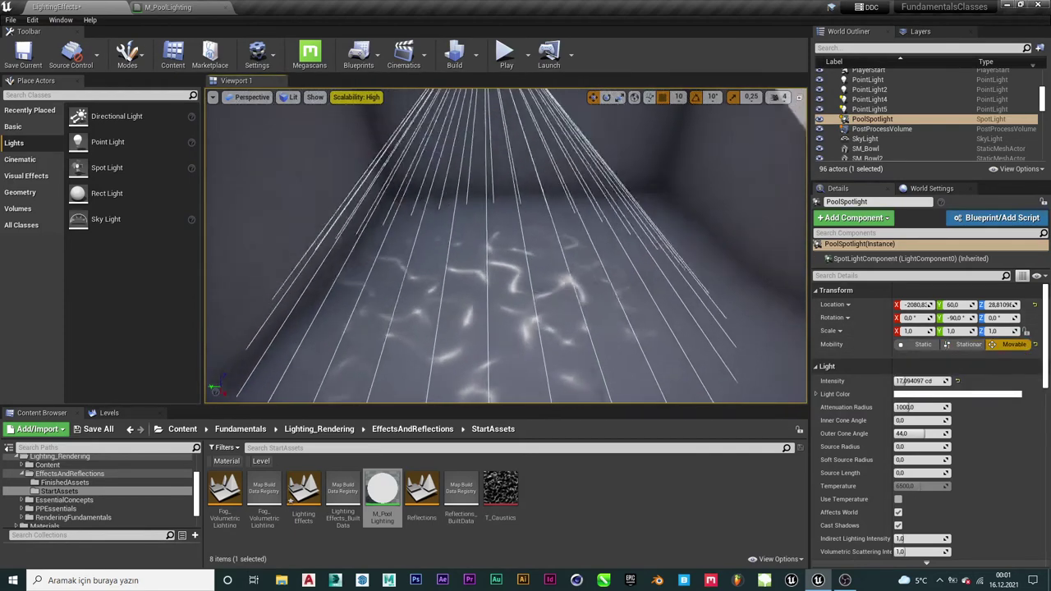
right_drag(504, 227, 503, 312)
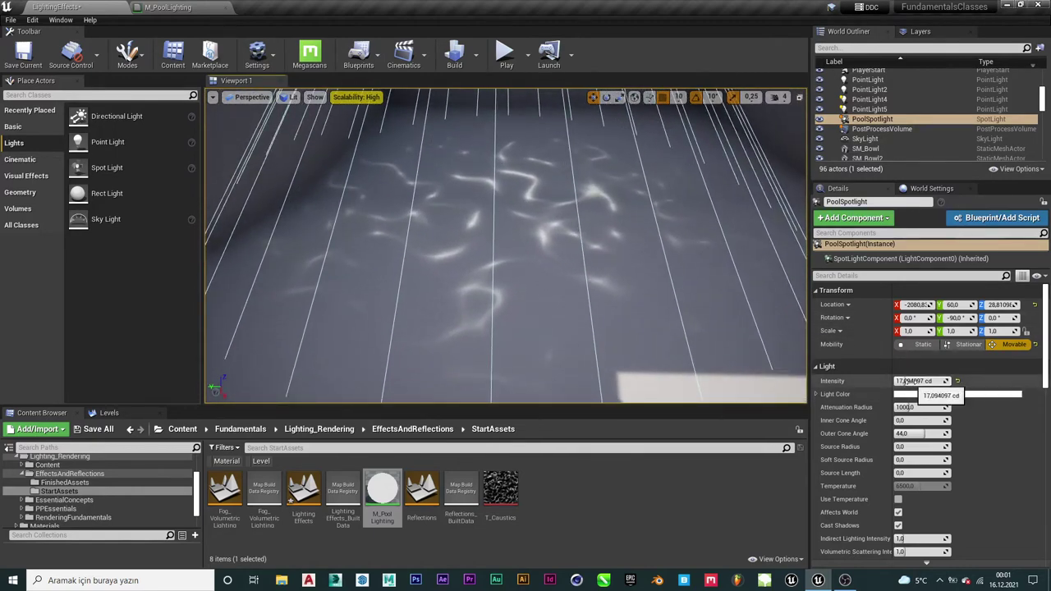
Try a higher PoolSpotlight intensity, then reset it to its default value.
mouse_move(905, 381)
mouse_down()
mouse_move(936, 381)
mouse_move(926, 381)
mouse_up()
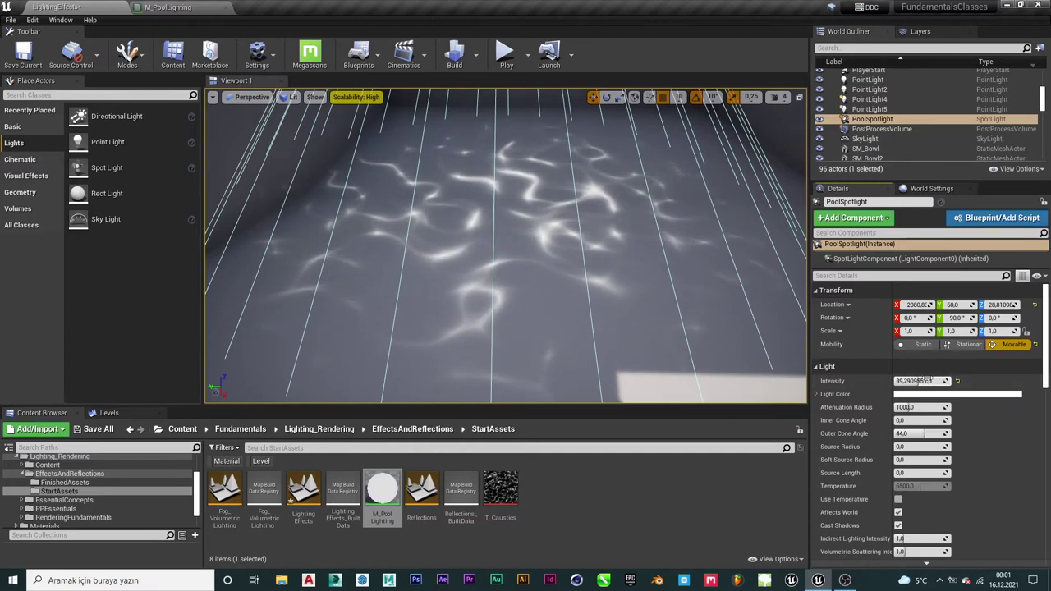
click(958, 383)
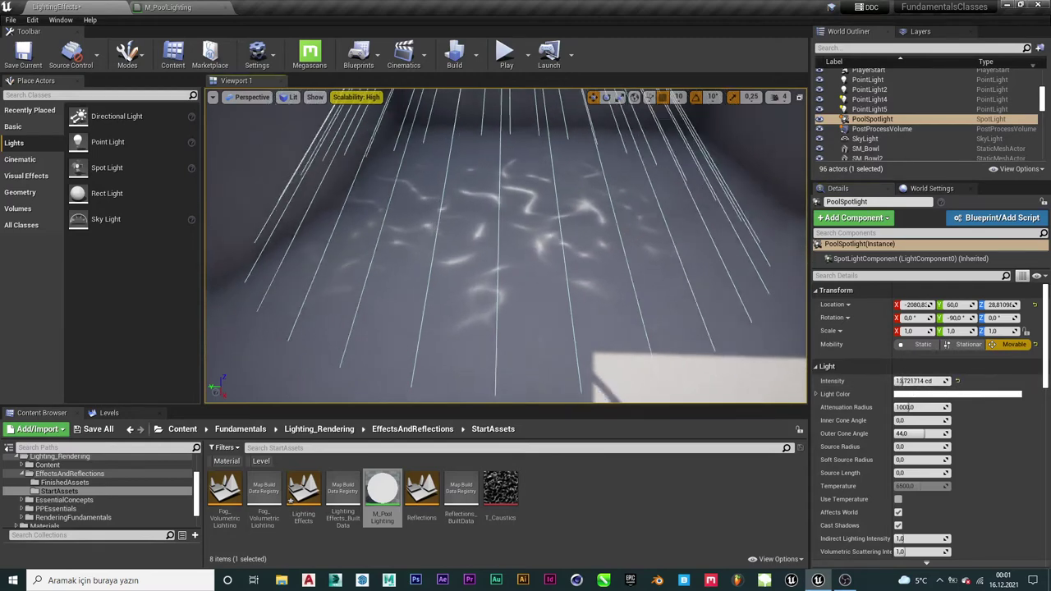
mouse_move(509, 288)
right_down()
mouse_move(509, 206)
mouse_move(509, 230)
right_up()
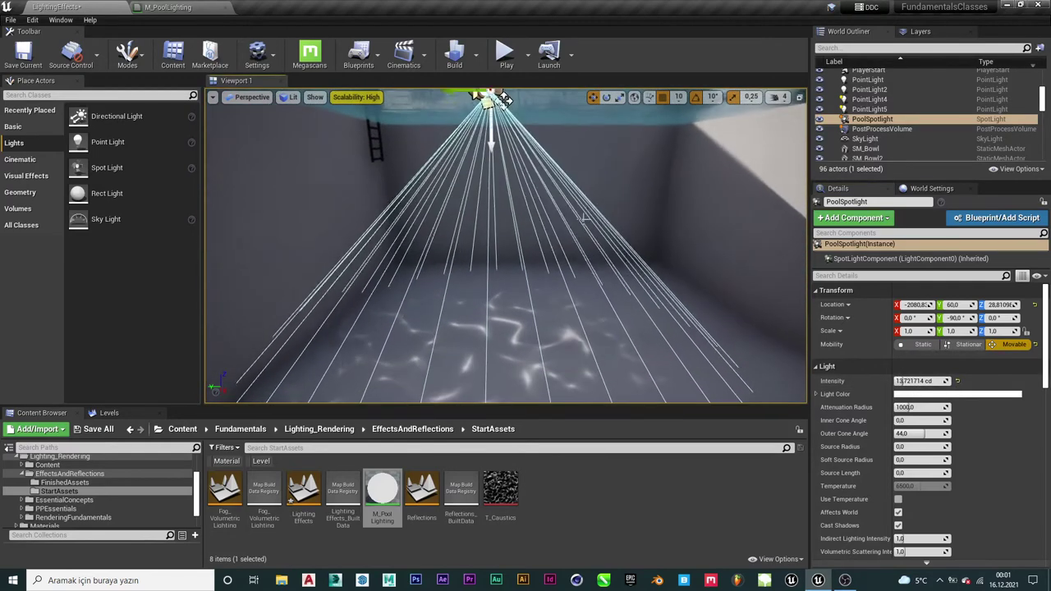
Peek into M_PoolLighting, review the caustics full-screen with F11, then select M_PoolLighting.
double_click(371, 509)
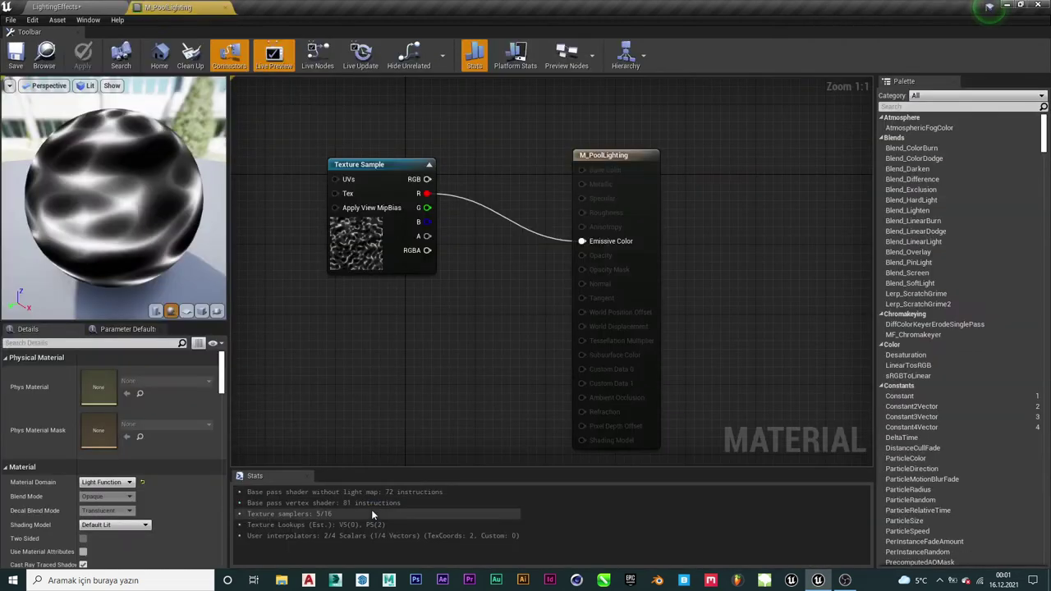
click(41, 6)
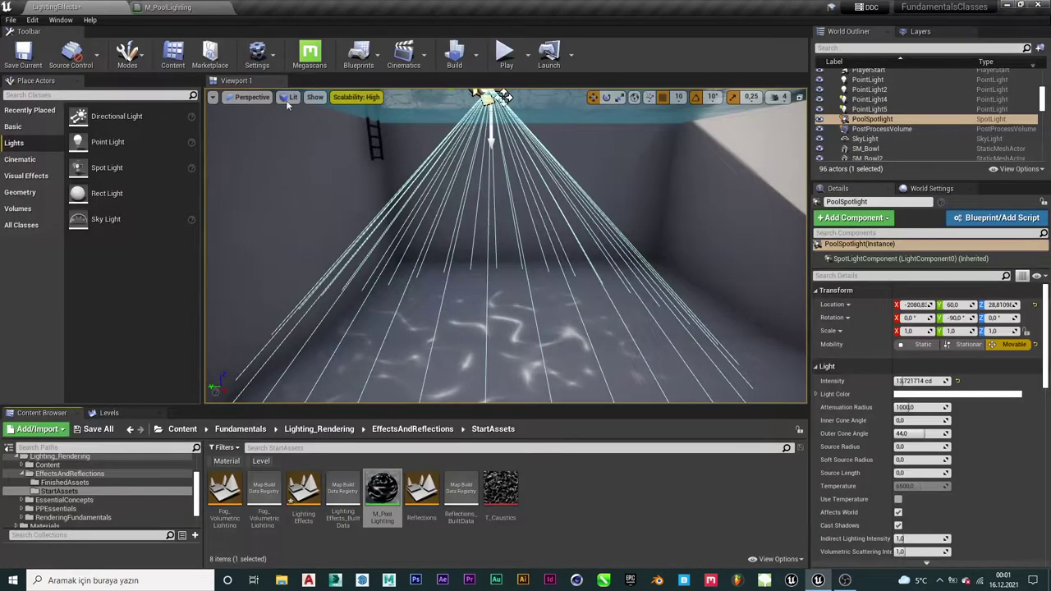
key(F11)
scroll(526, 296, down, 3)
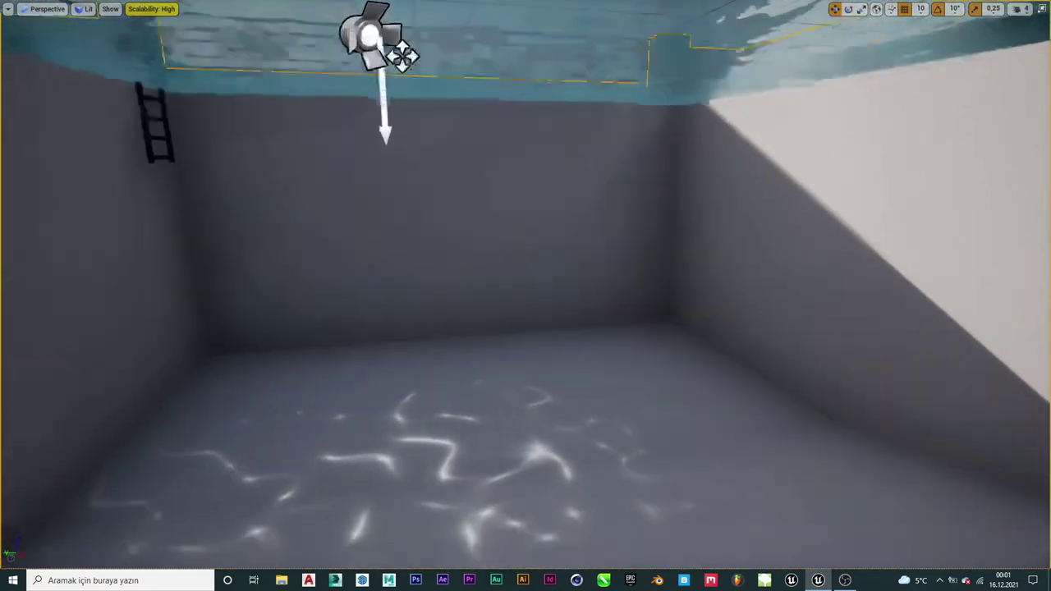
scroll(526, 295, down, 3)
scroll(525, 295, down, 3)
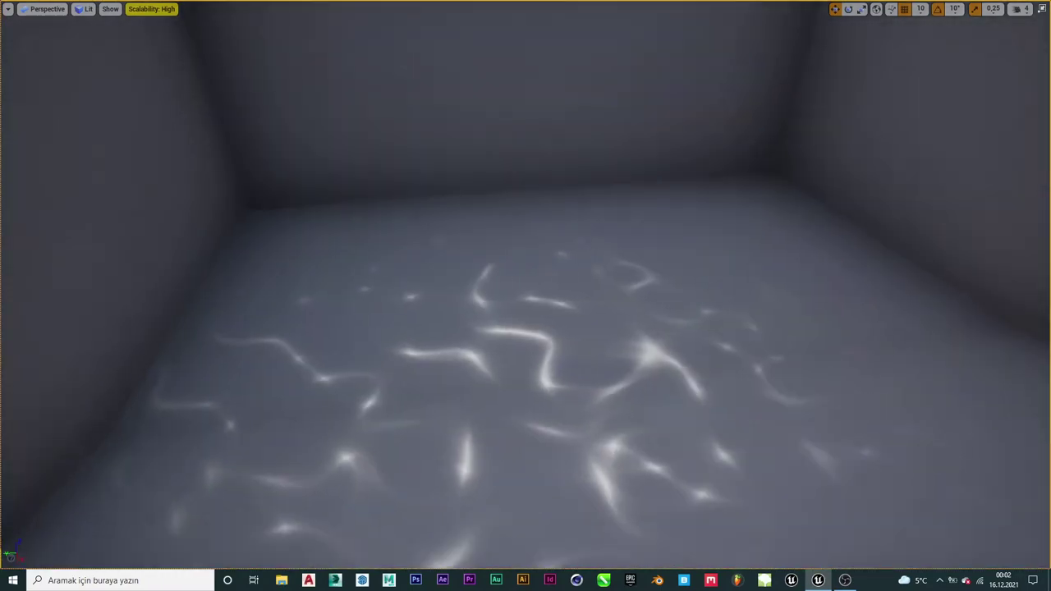
key(F11)
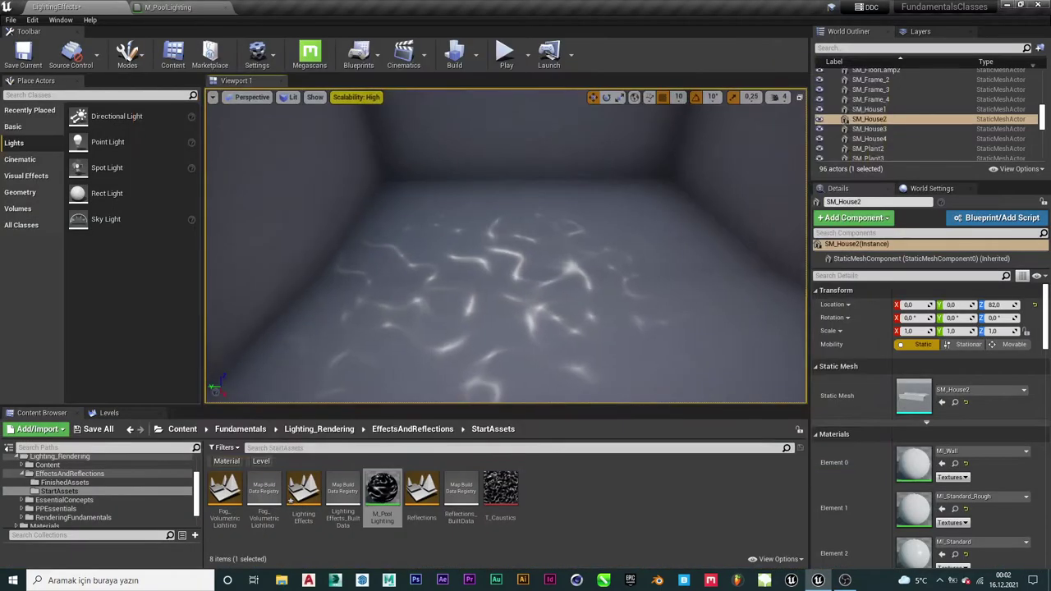
click(383, 490)
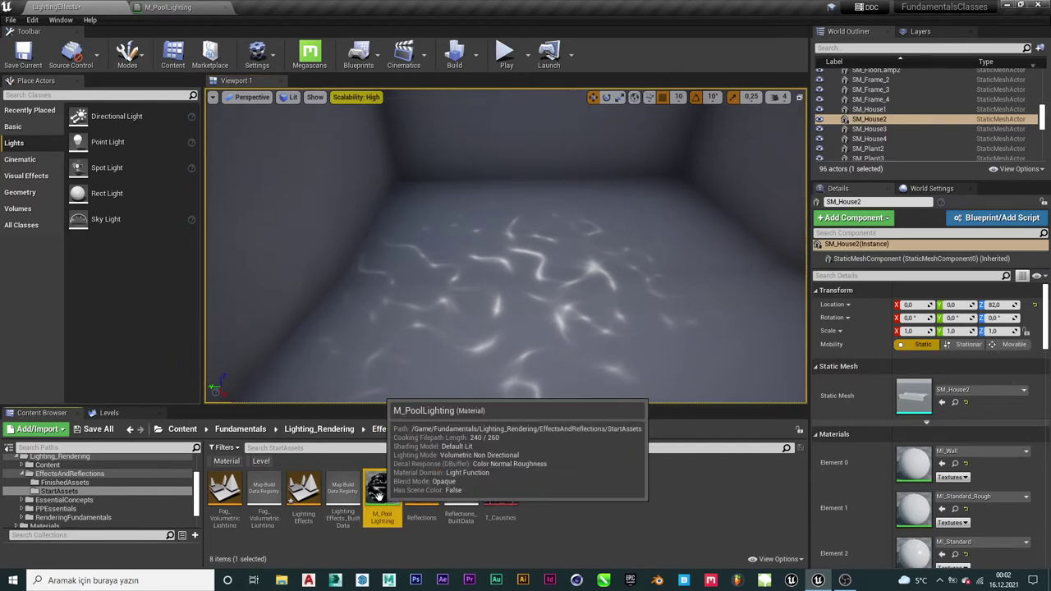
In M_PoolLighting, make room and add a Panner wired into the Texture Sample's UVs.
double_click(378, 495)
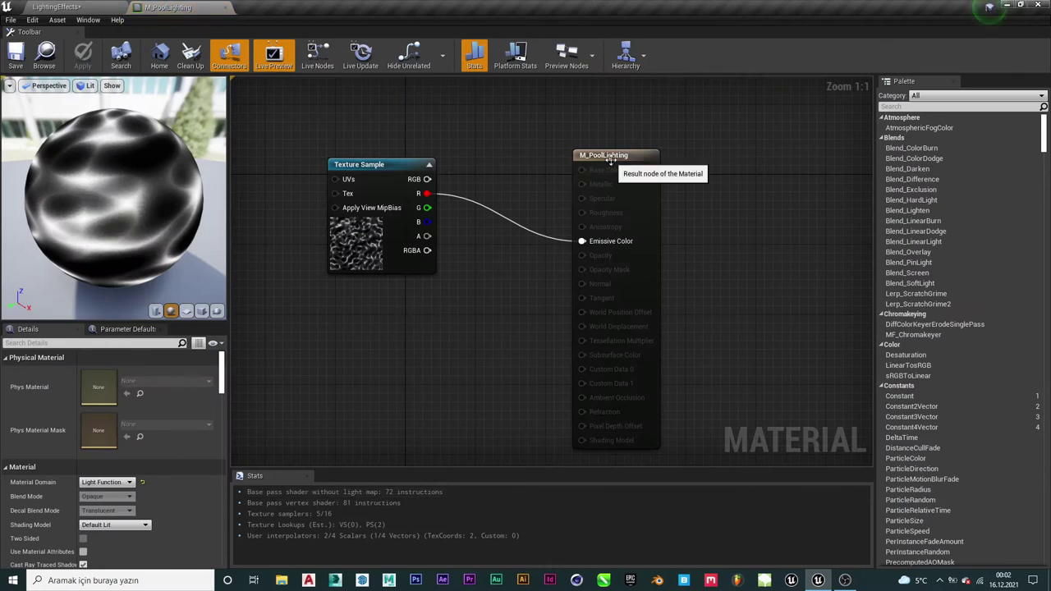
drag(611, 160, 646, 152)
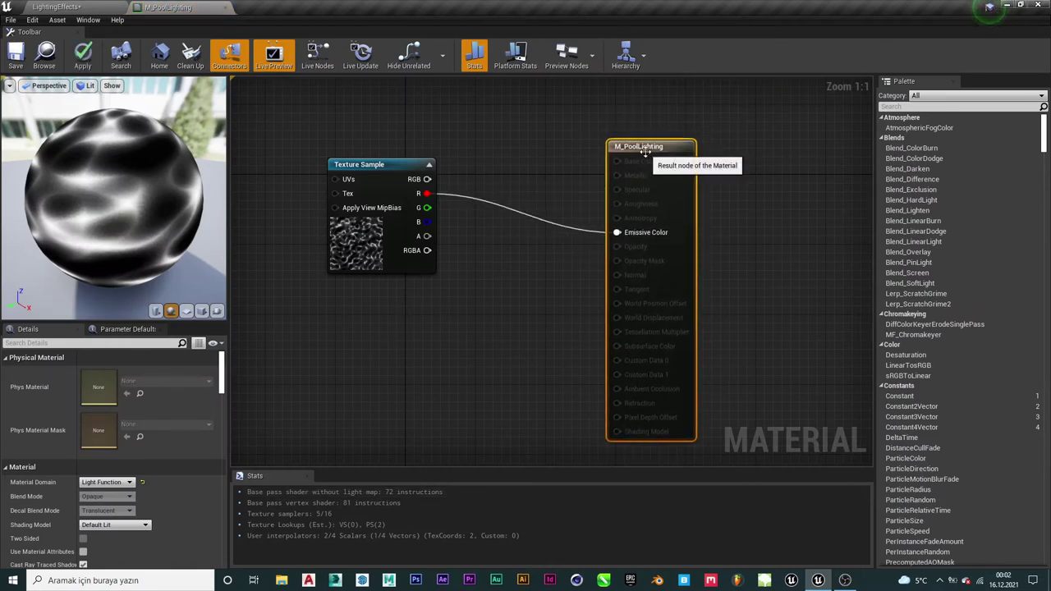
mouse_move(407, 166)
mouse_down()
mouse_move(388, 206)
mouse_move(467, 188)
mouse_move(475, 164)
mouse_up()
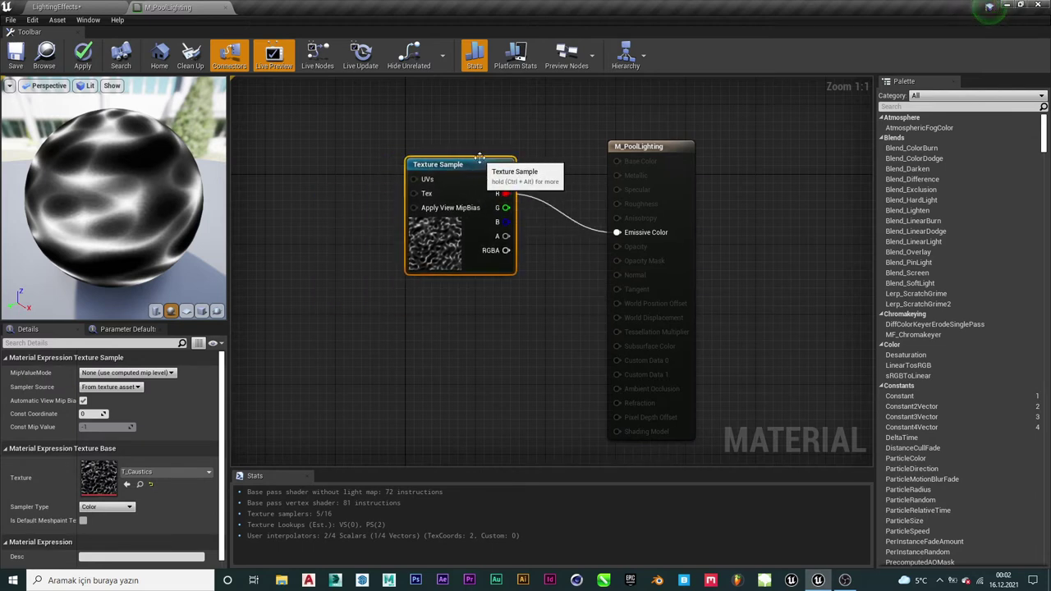
right_drag(466, 115, 529, 139)
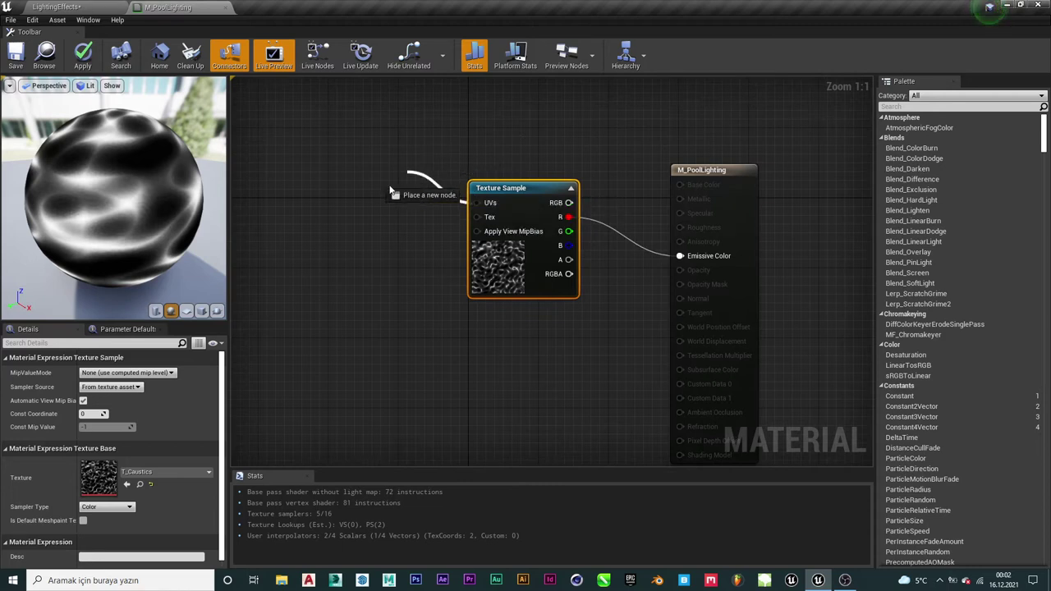
drag(478, 202, 351, 199)
text(panner)
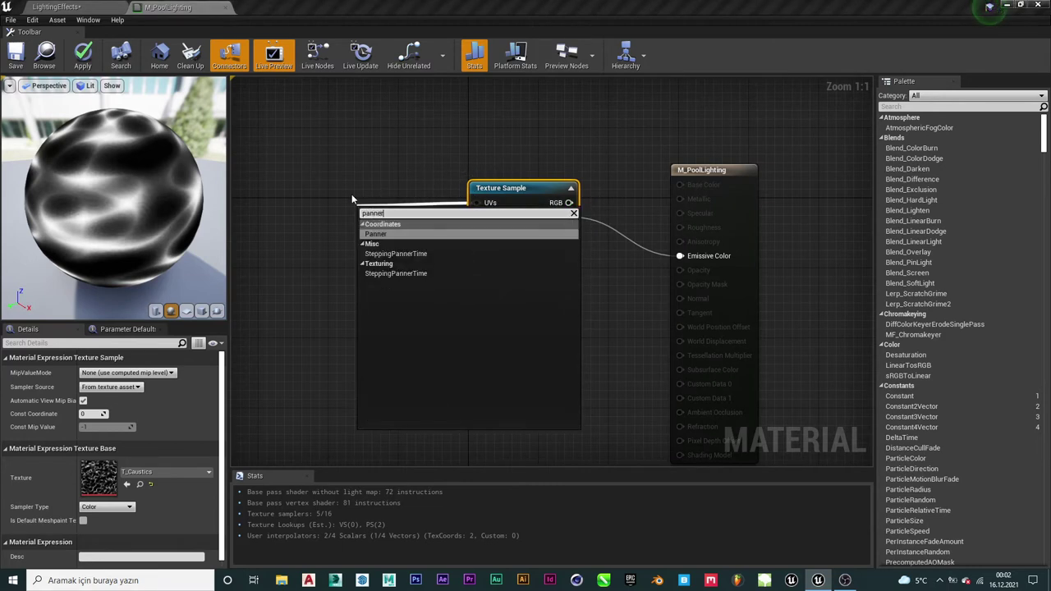
key(Return)
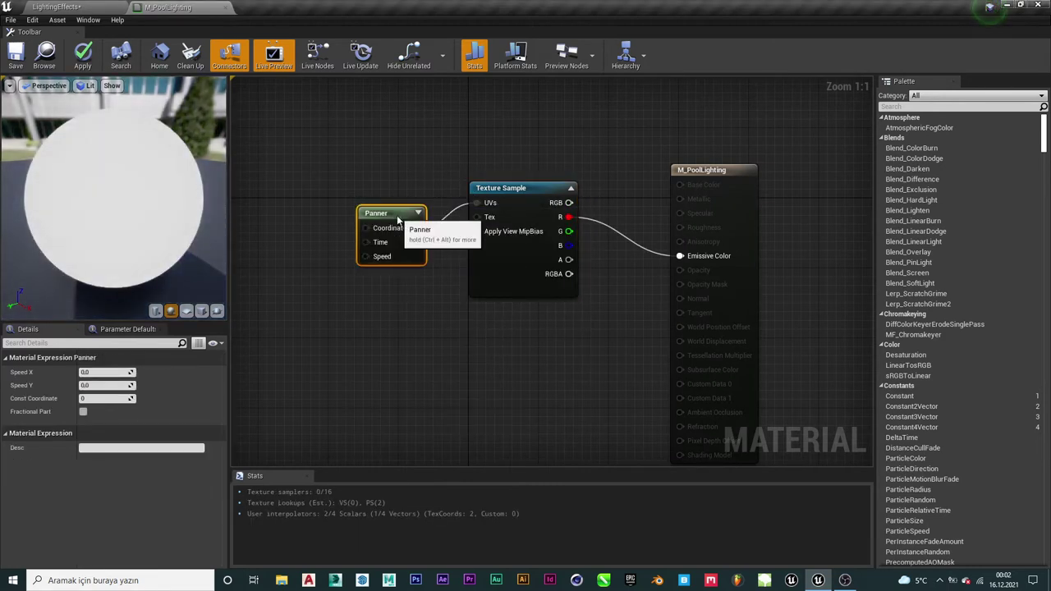
drag(386, 212, 383, 187)
right_drag(473, 293, 578, 291)
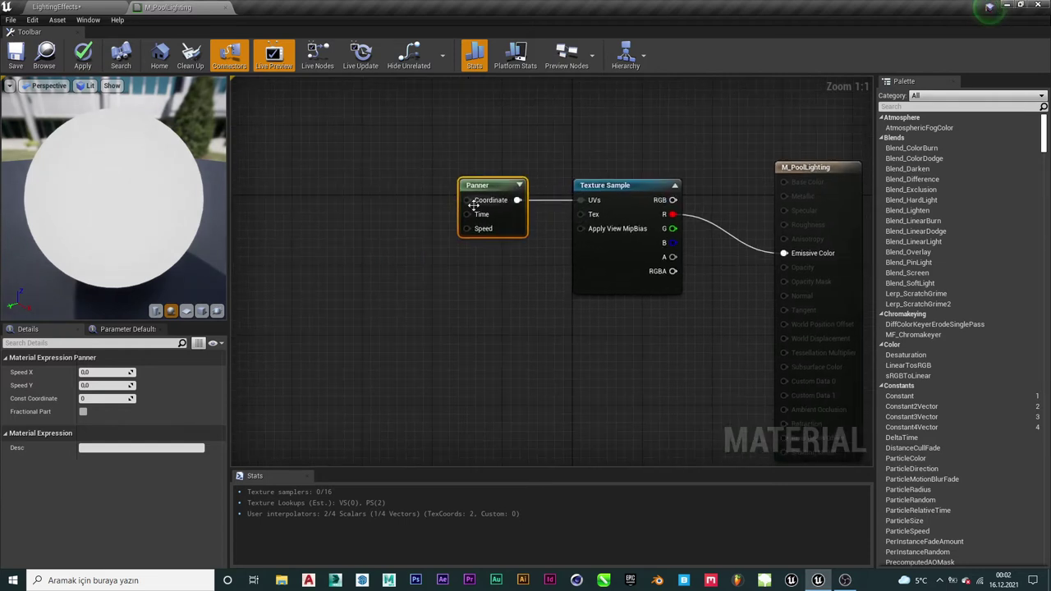
Add a TexCoord[0] node feeding the Panner and line it up with the chain.
drag(466, 201, 334, 203)
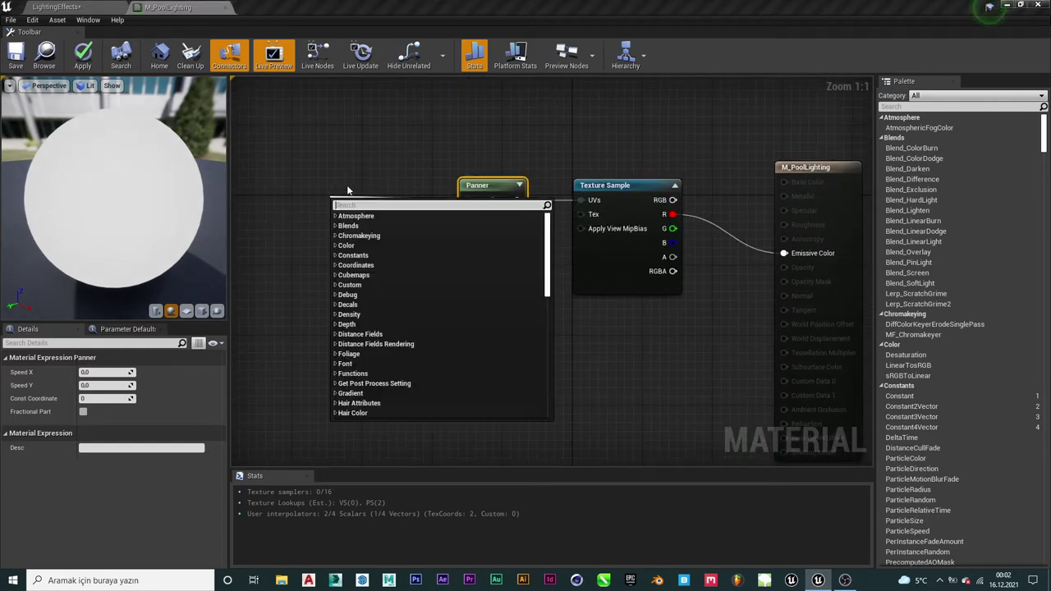
text(text)
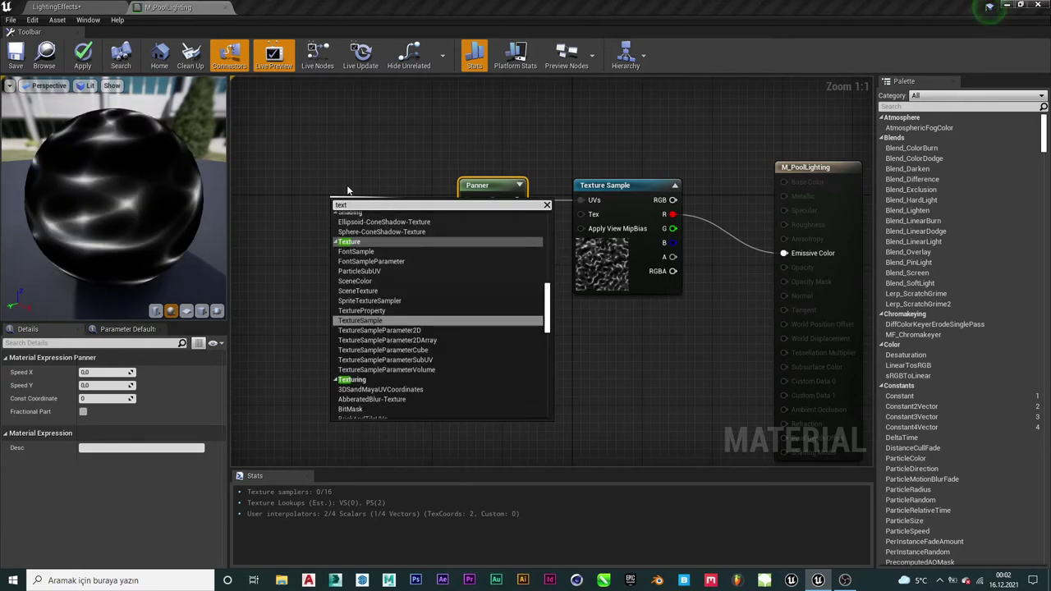
key(BackSpace)
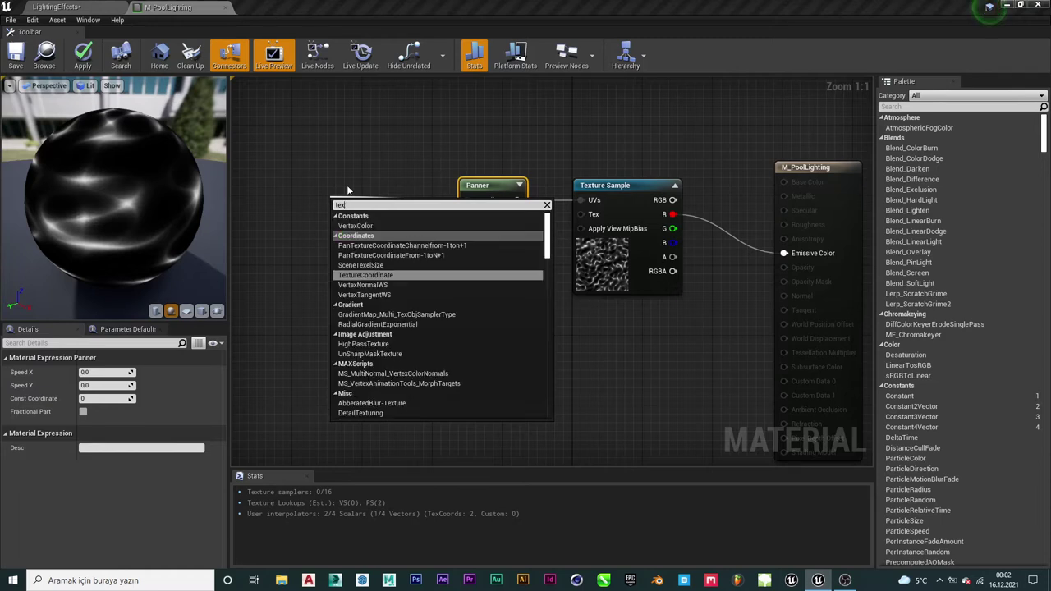
text(co)
key(Return)
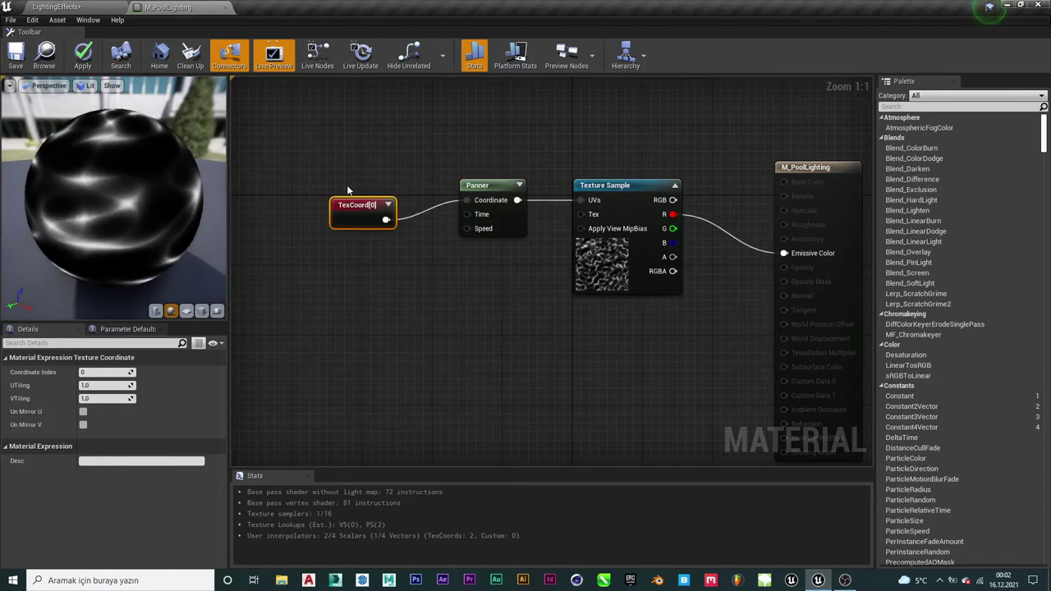
drag(362, 198, 345, 189)
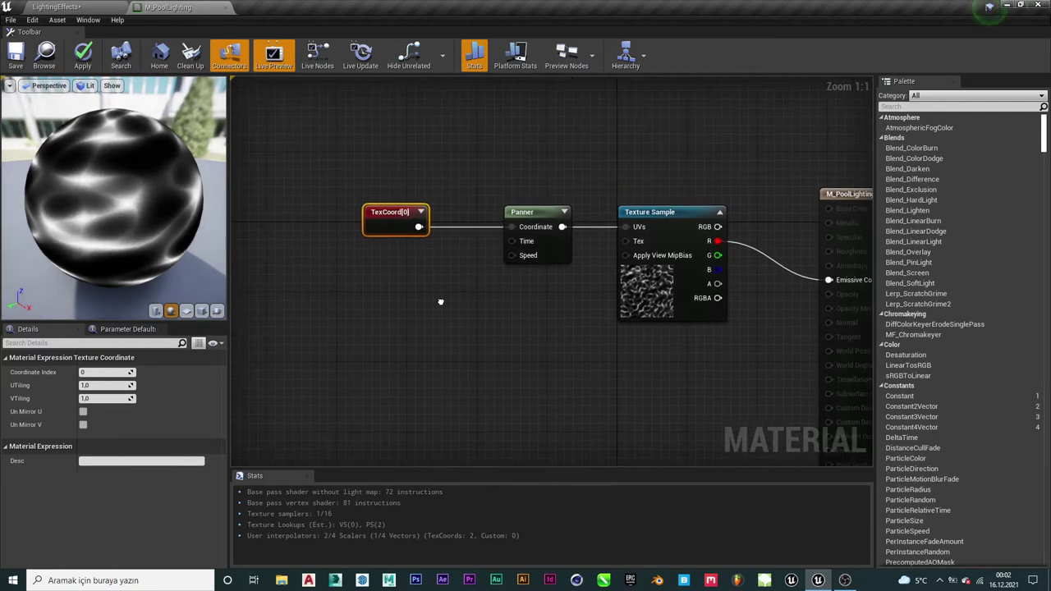
right_drag(370, 175, 410, 315)
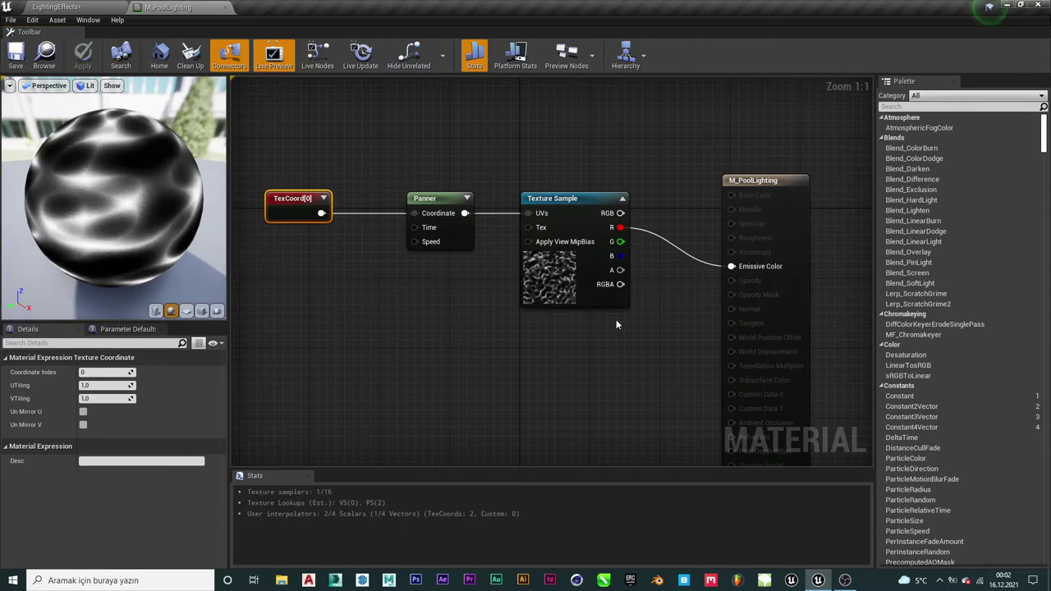
Wire TexCoord[0] into the Panner's Coordinate and enter 1 for its Speed Y.
click(431, 202)
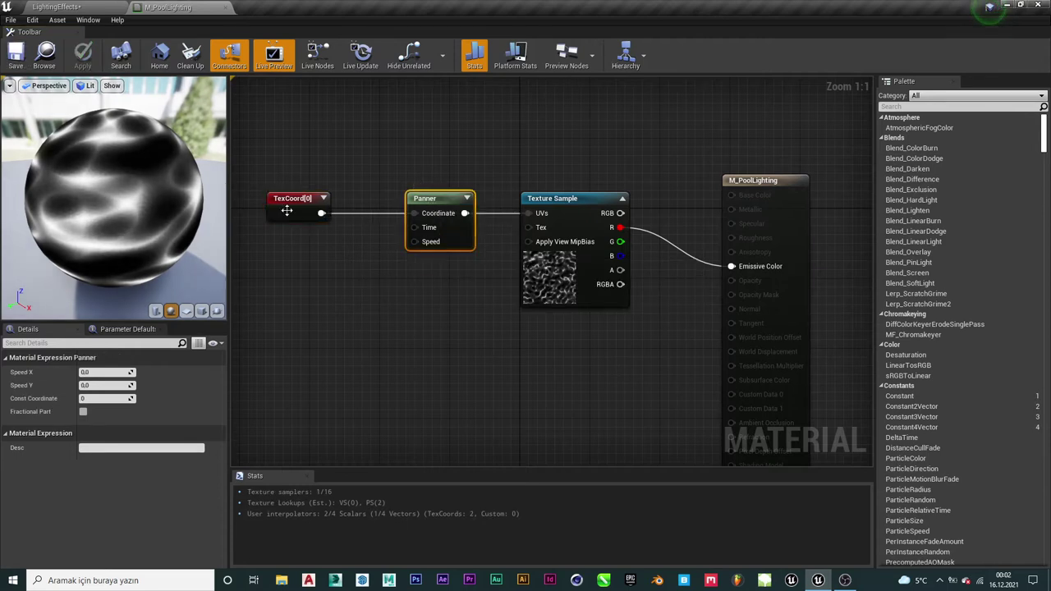
drag(321, 212, 414, 213)
click(448, 199)
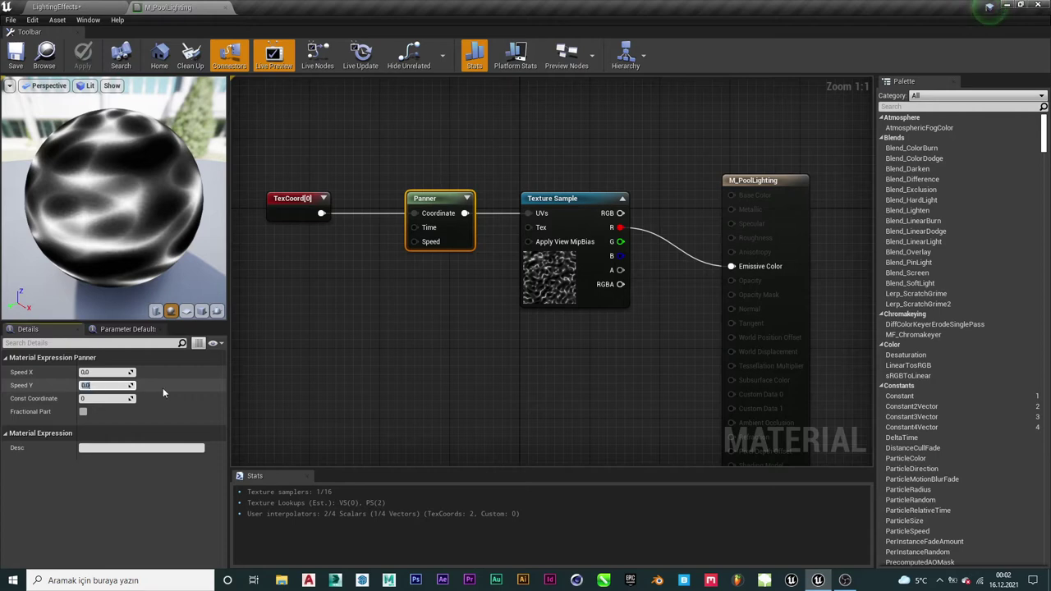
text(1)
key(Return)
click(326, 321)
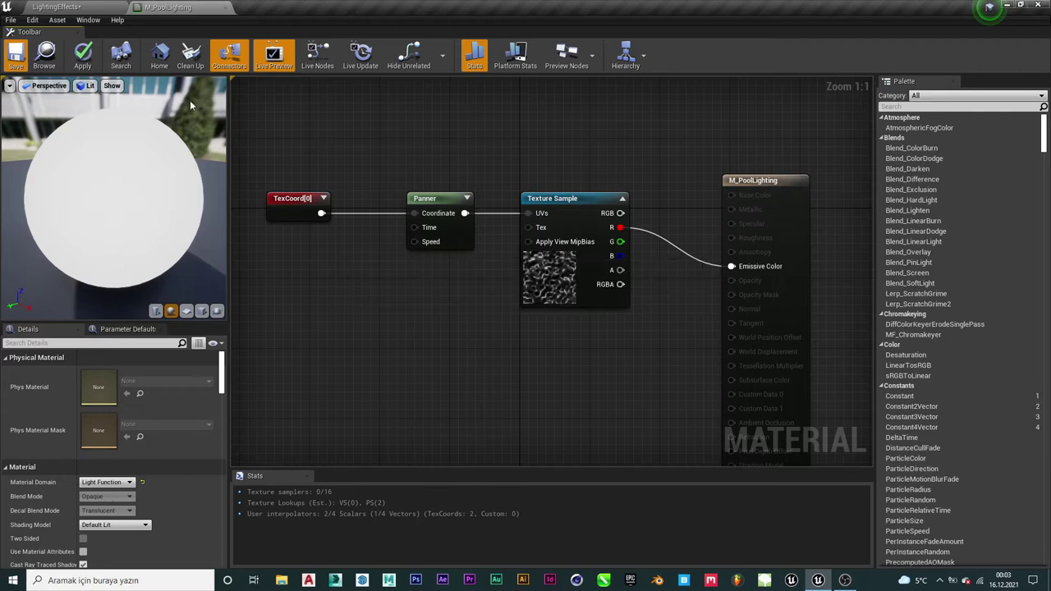
Save the LightingEffects level.
click(61, 9)
scroll(449, 232, down, 3)
scroll(499, 146, down, 4)
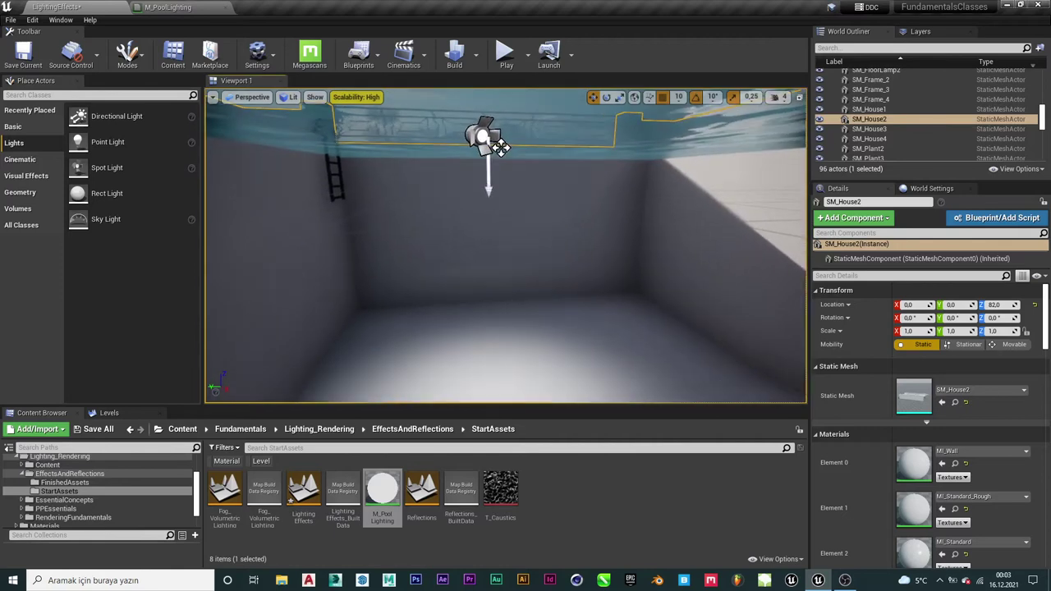
click(23, 55)
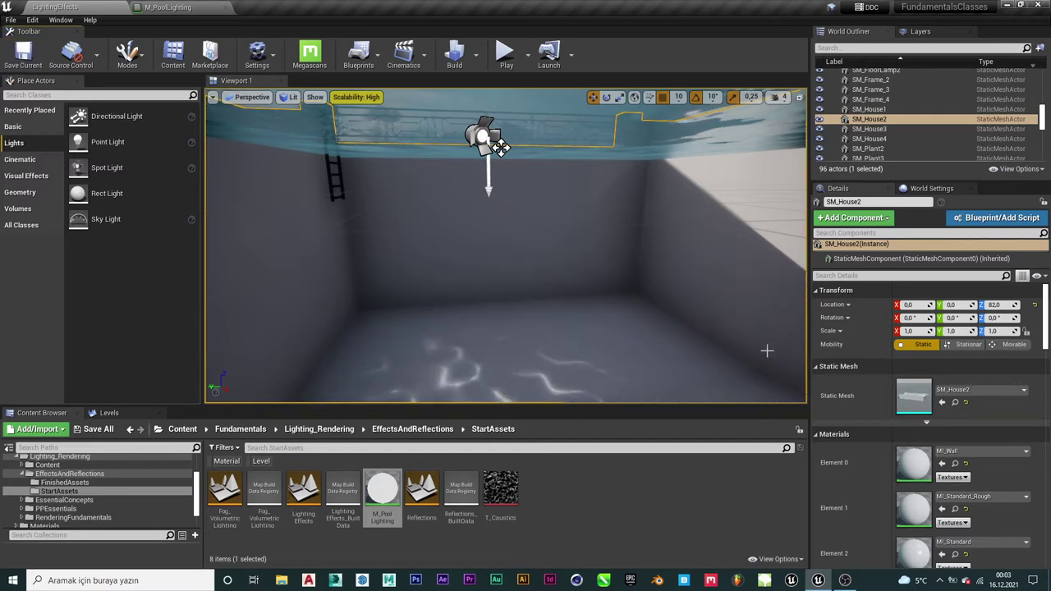
Browse the World Outliner scene list, selecting SM_Frame_4 and Plane2 along the way.
scroll(862, 440, down, 2)
scroll(837, 432, down, 2)
scroll(829, 427, up, 4)
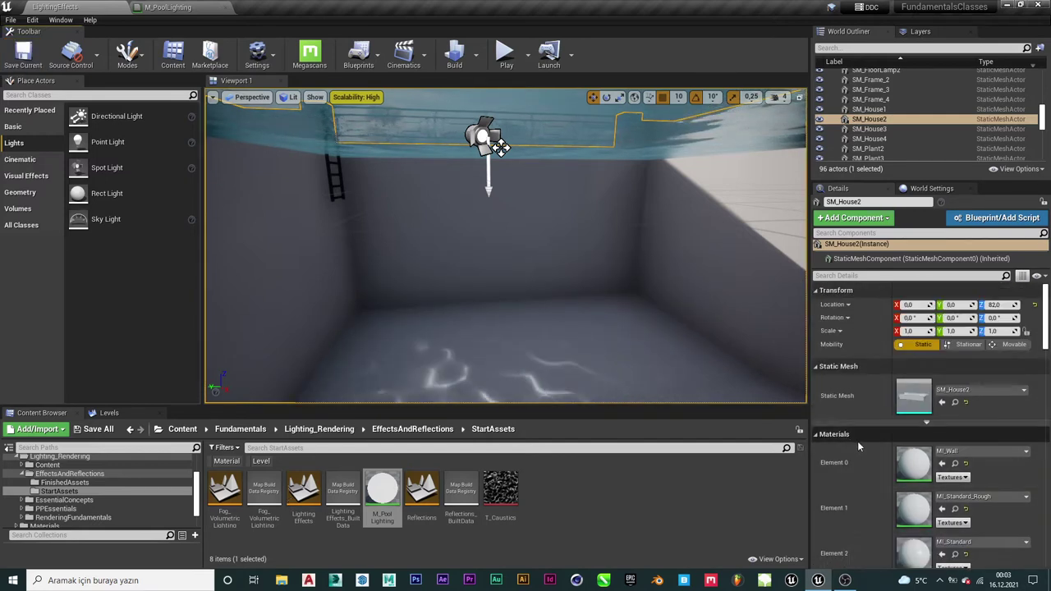
click(869, 100)
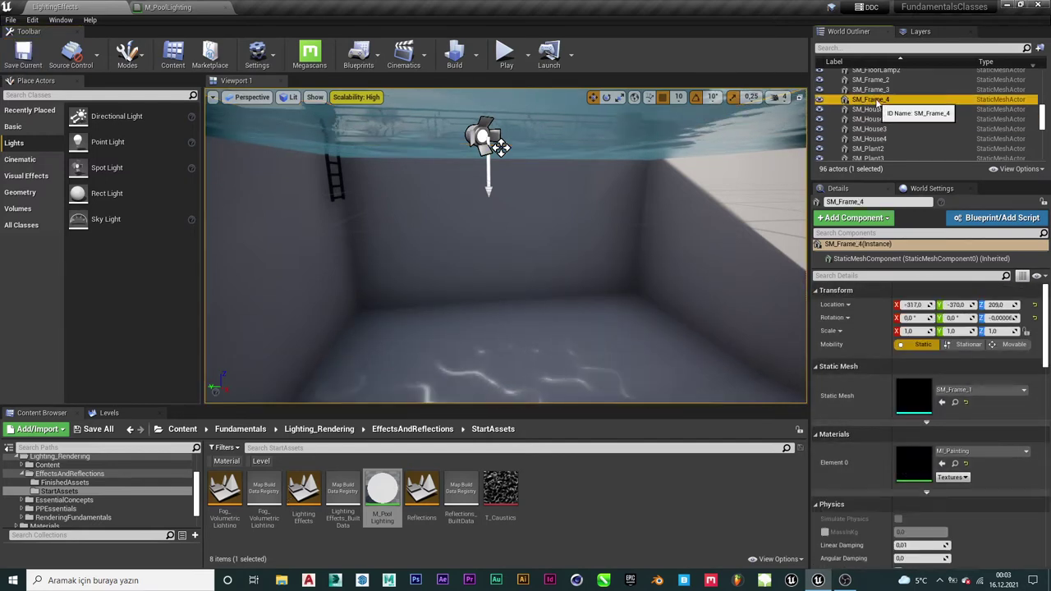
scroll(875, 115, up, 3)
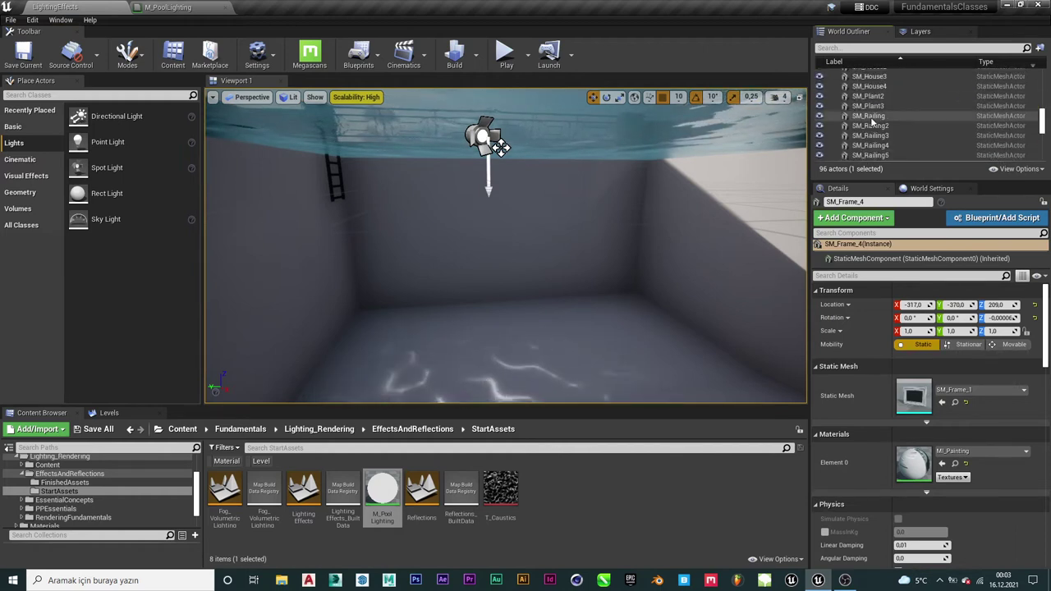
scroll(876, 120, down, 2)
scroll(876, 121, up, 3)
scroll(876, 119, up, 3)
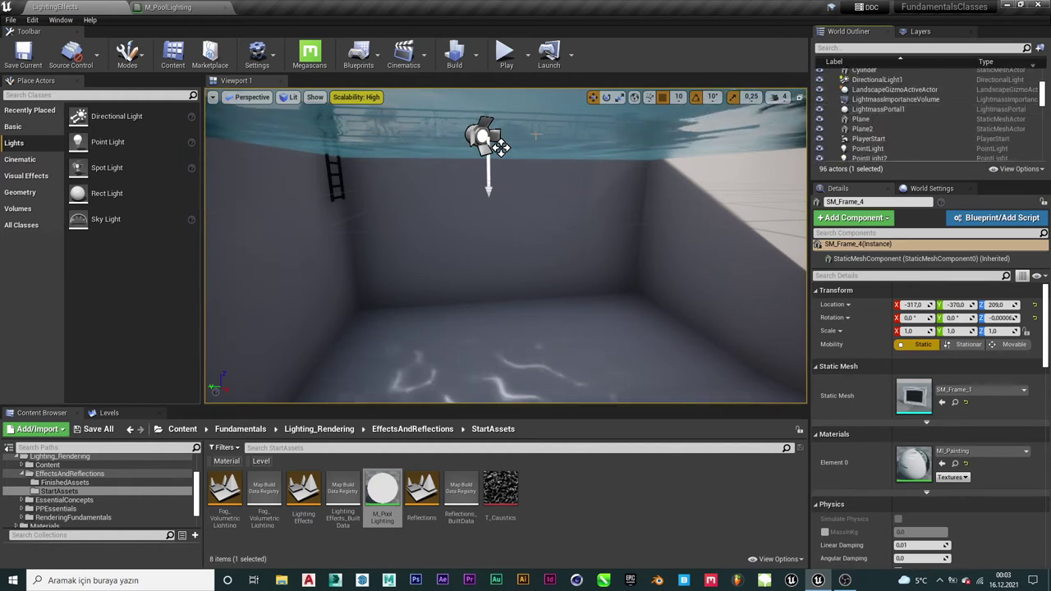
click(862, 129)
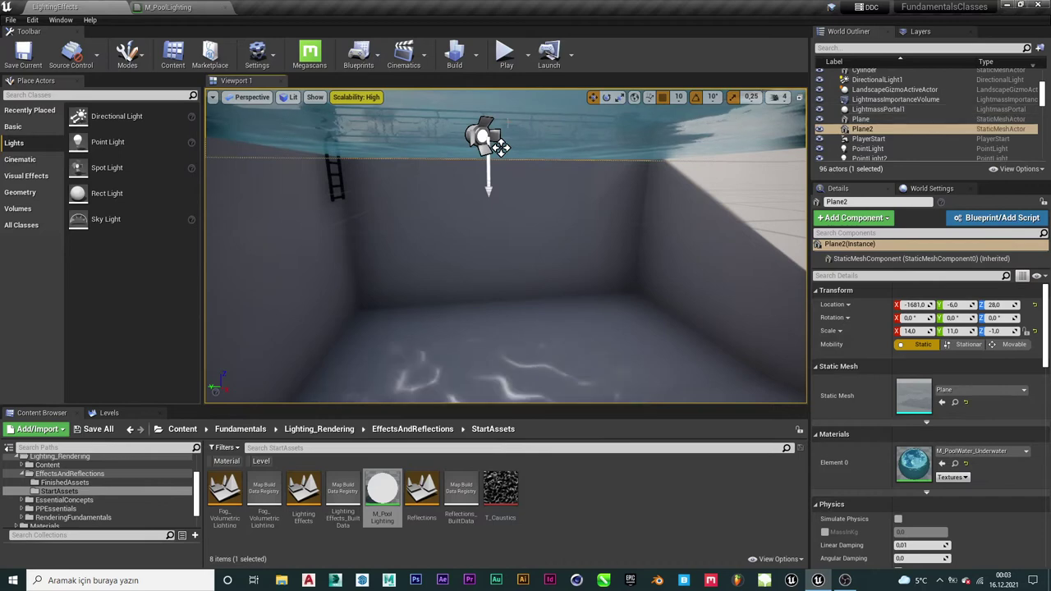
Select PoolSpotlight, inspect its Light Function, and watch the caustics on the pool floor full-screen.
click(500, 147)
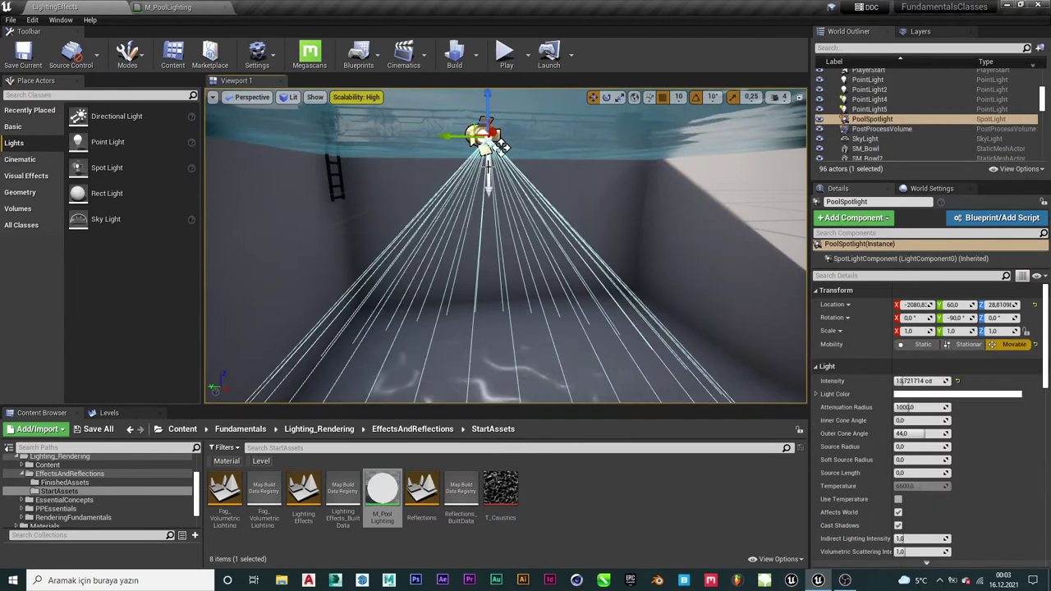
click(894, 121)
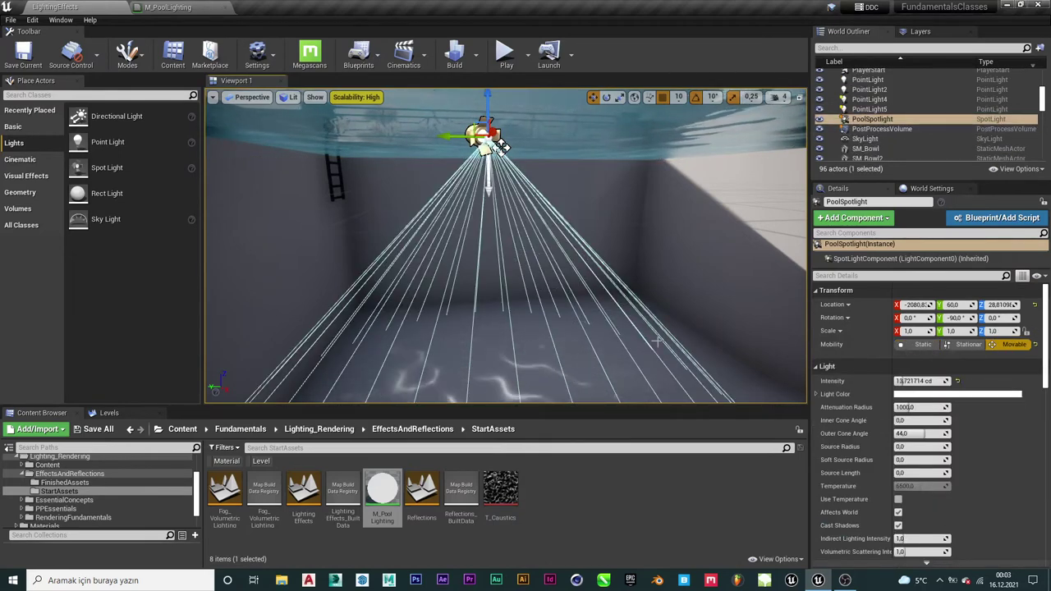
scroll(897, 348, down, 2)
scroll(896, 348, down, 2)
scroll(897, 347, down, 2)
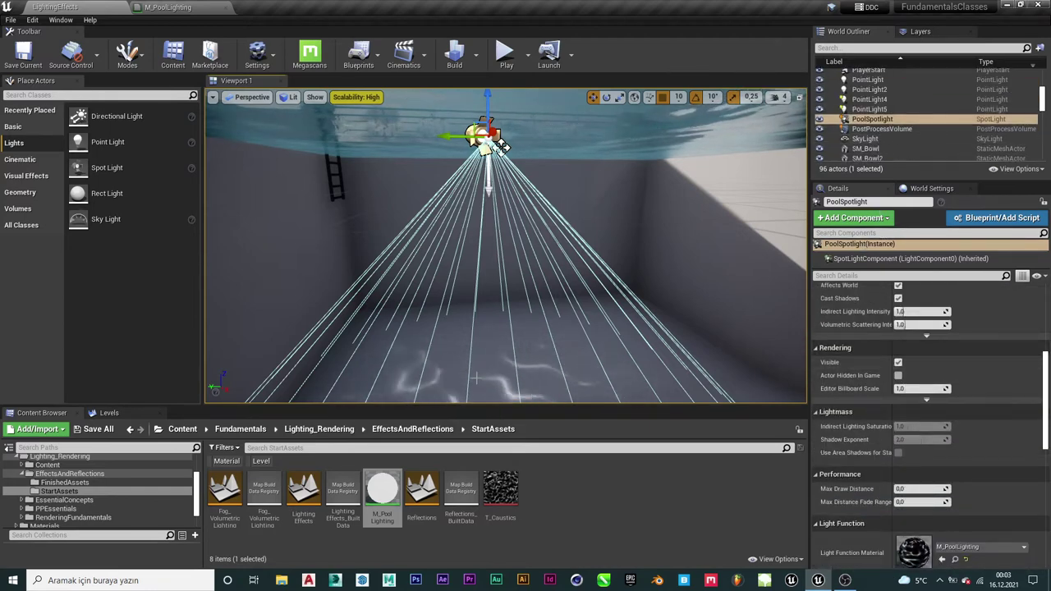
mouse_move(505, 246)
right_down()
mouse_move(505, 295)
mouse_move(505, 271)
mouse_move(505, 283)
right_up()
key(F11)
key(F11)
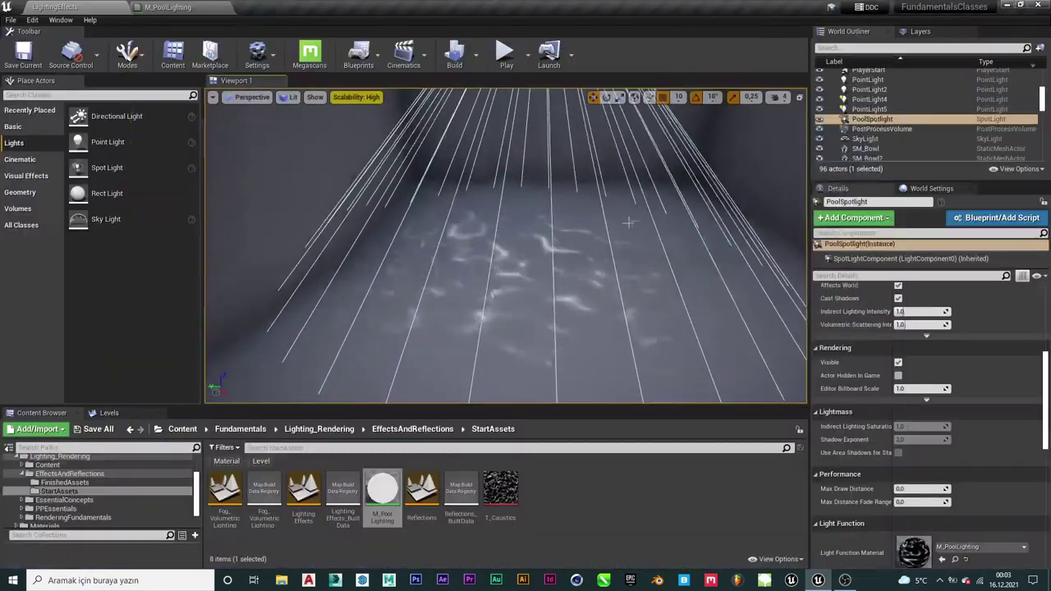
In M_PoolLighting, try Panner Speed Y 0.15 and save, then revert it to 0.1.
double_click(383, 490)
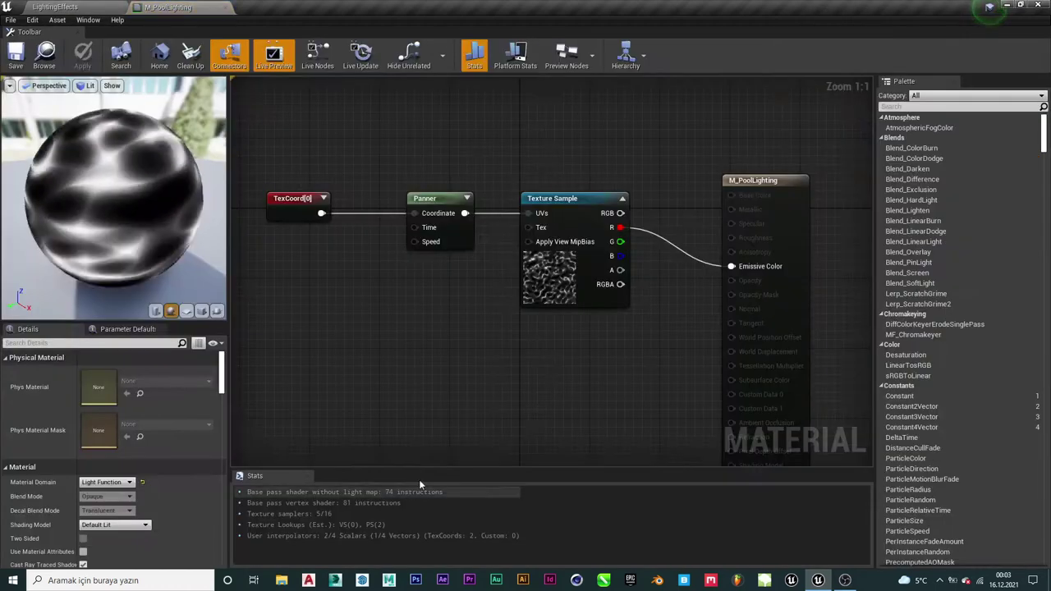
click(450, 217)
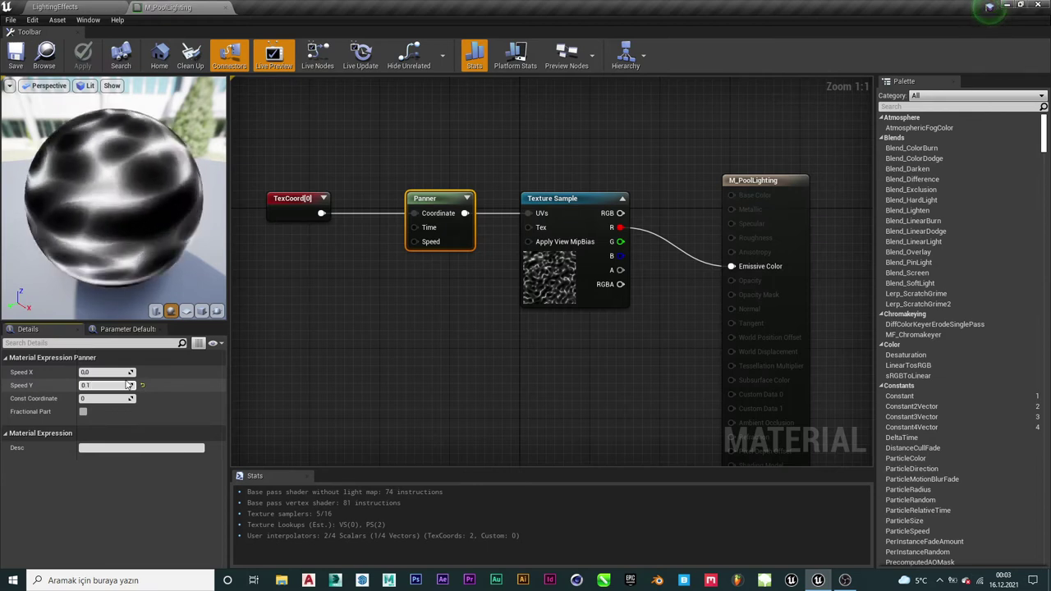
text(5)
key(Return)
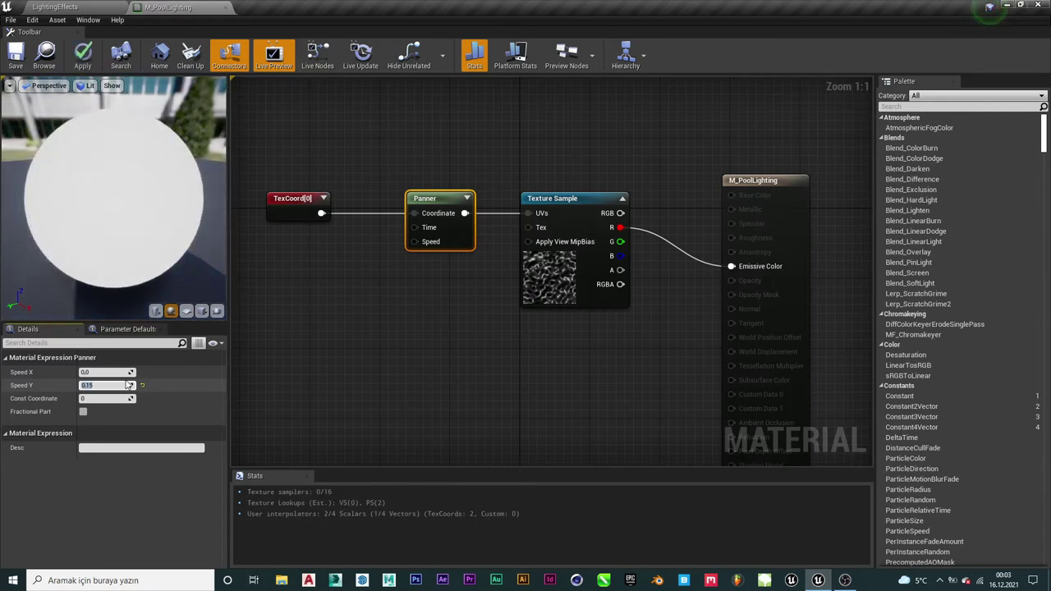
click(18, 59)
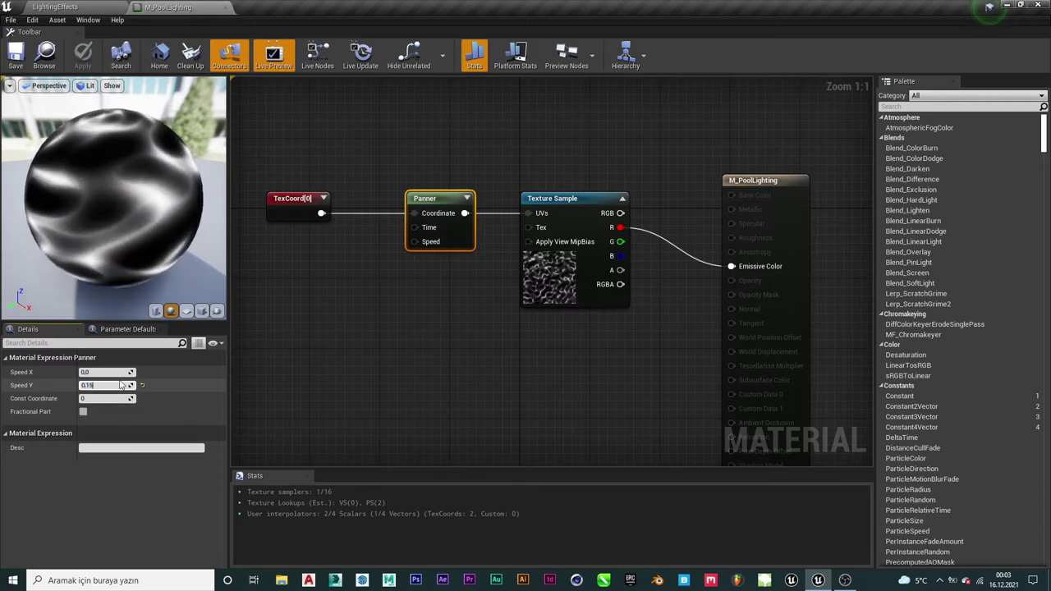
key(BackSpace)
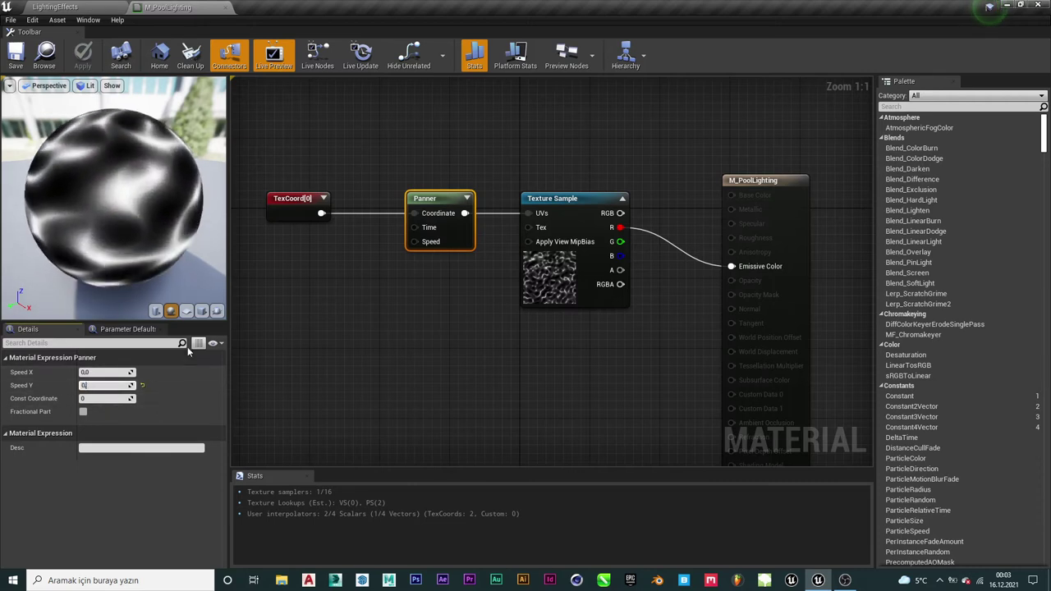
text(.)
text(1)
key(Return)
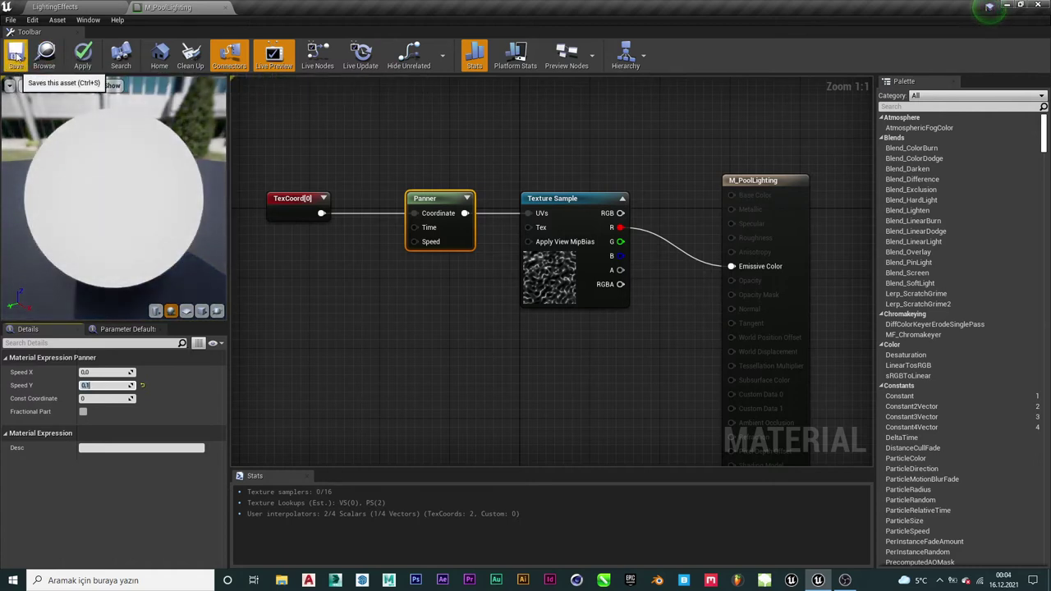
Save M_PoolLighting with Ctrl+S and save the LightingEffects level.
key(ctrl+s)
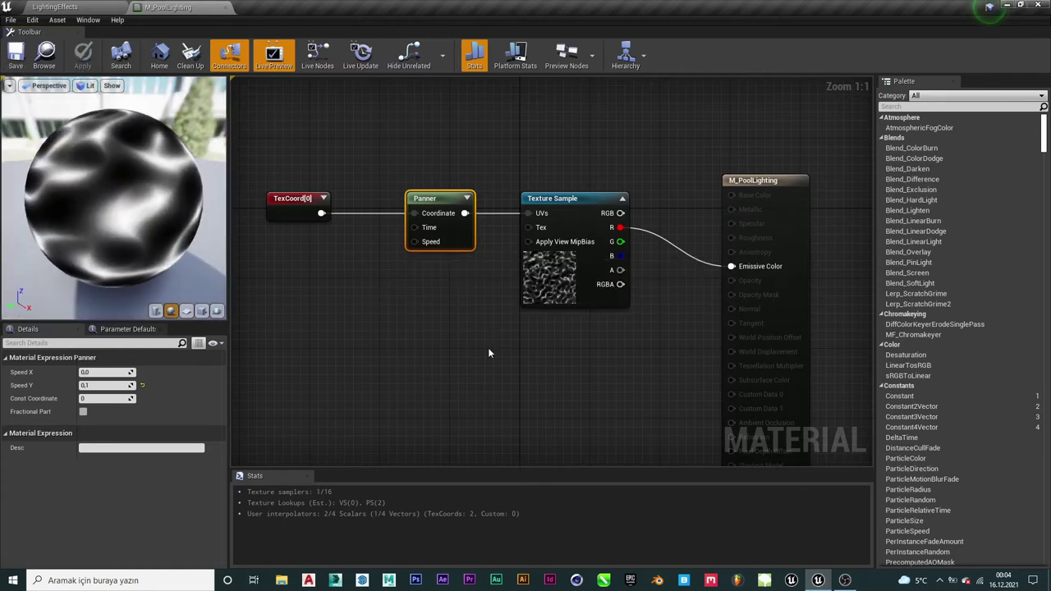
click(71, 12)
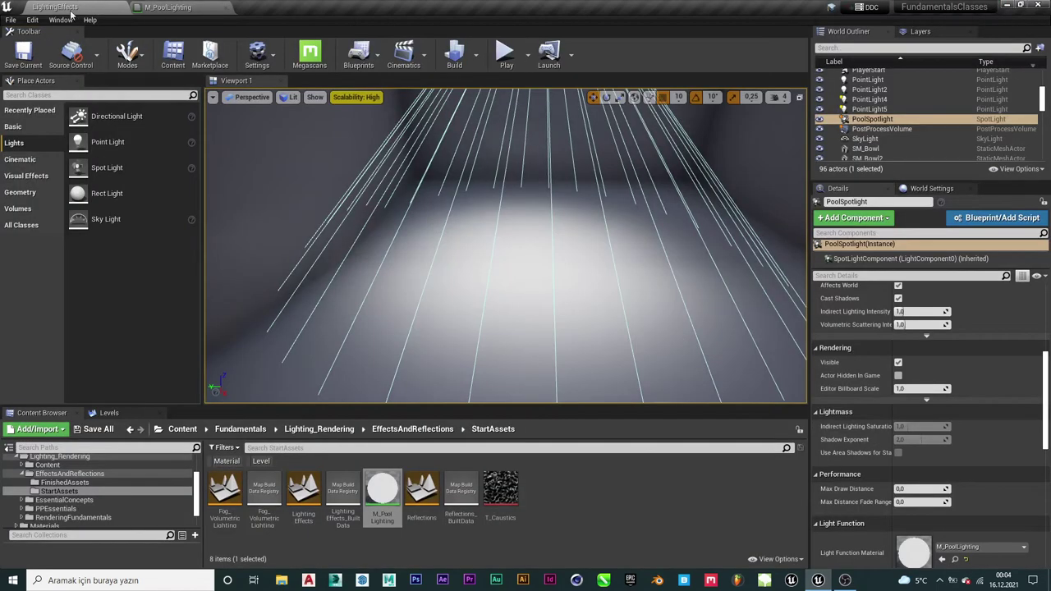
click(23, 54)
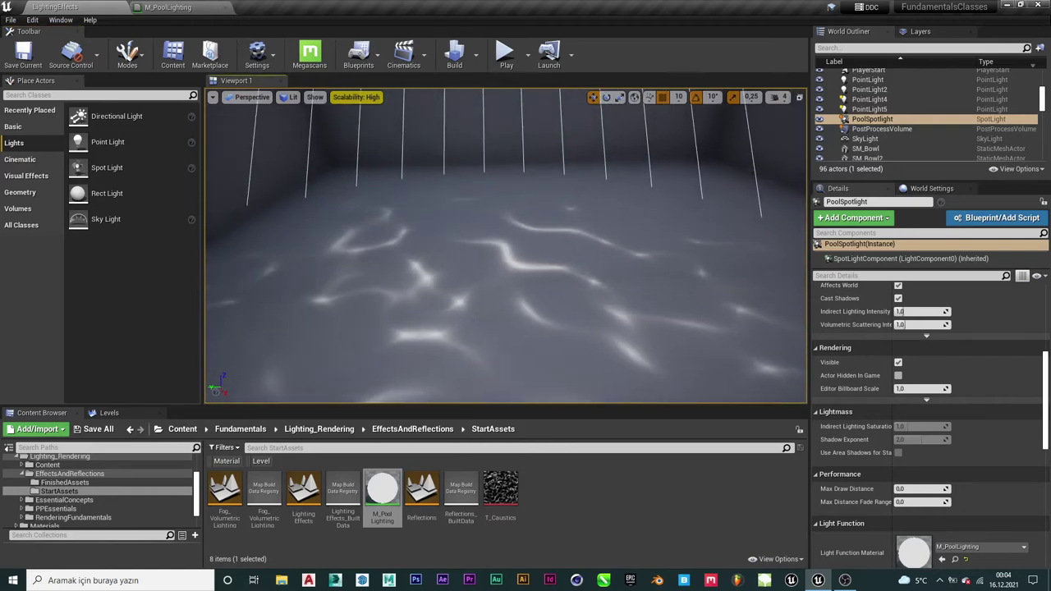
Raise PoolSpotlight's Light Intensity to brighten the caustics.
scroll(916, 338, up, 3)
scroll(907, 362, up, 3)
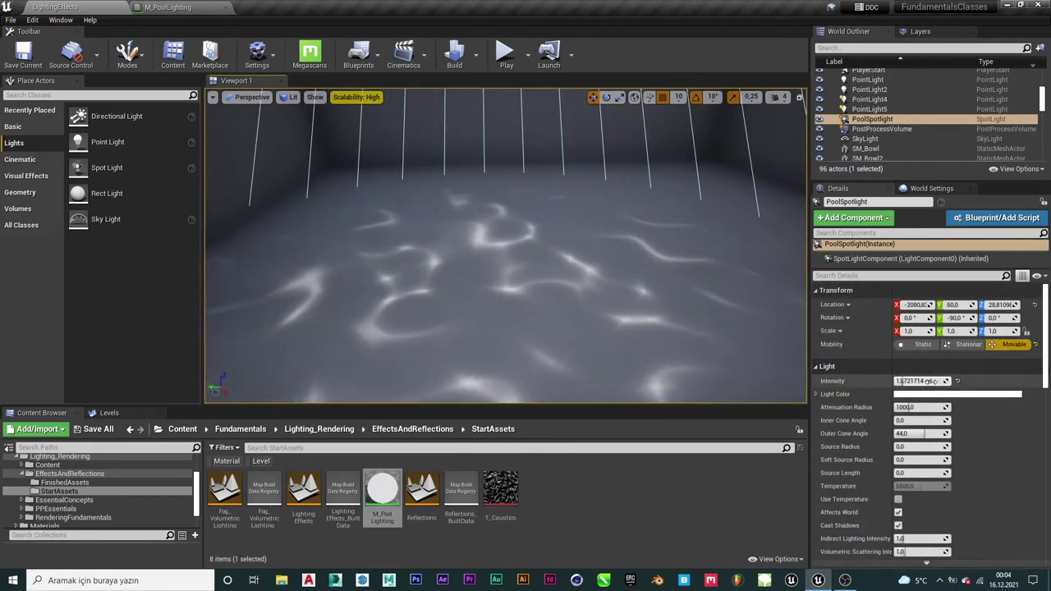
drag(902, 383, 909, 407)
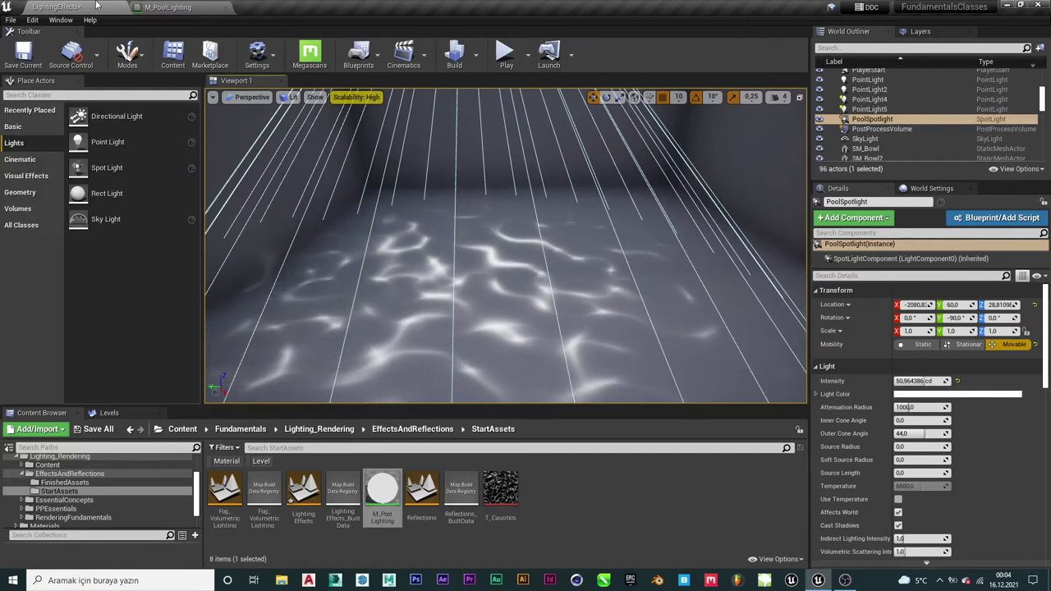
click(144, 8)
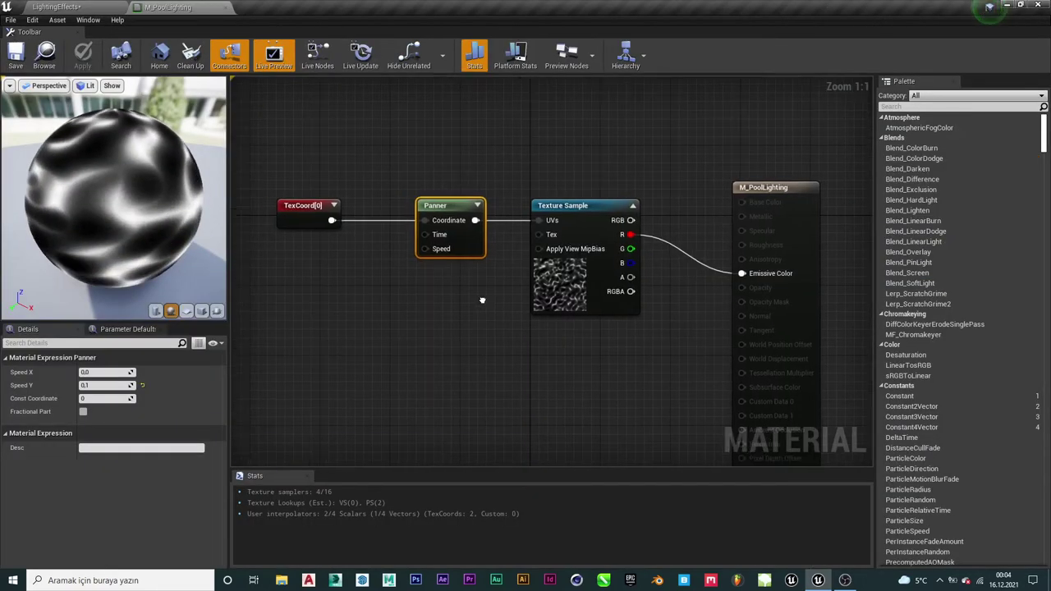
Duplicate the TexCoord, Panner and Texture Sample nodes and move the copies below the originals.
drag(786, 176, 795, 160)
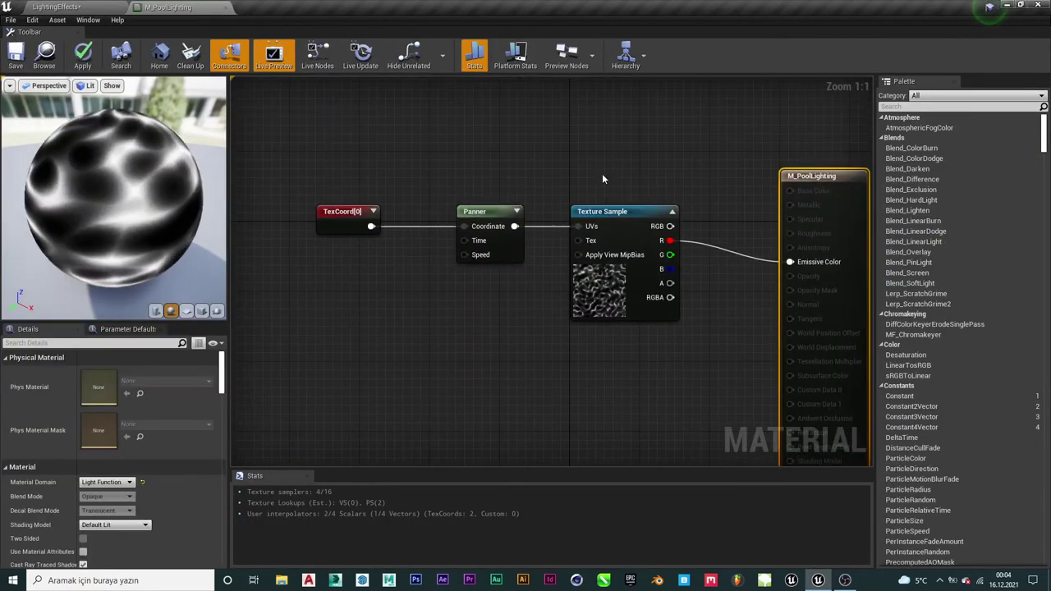
drag(657, 161, 409, 287)
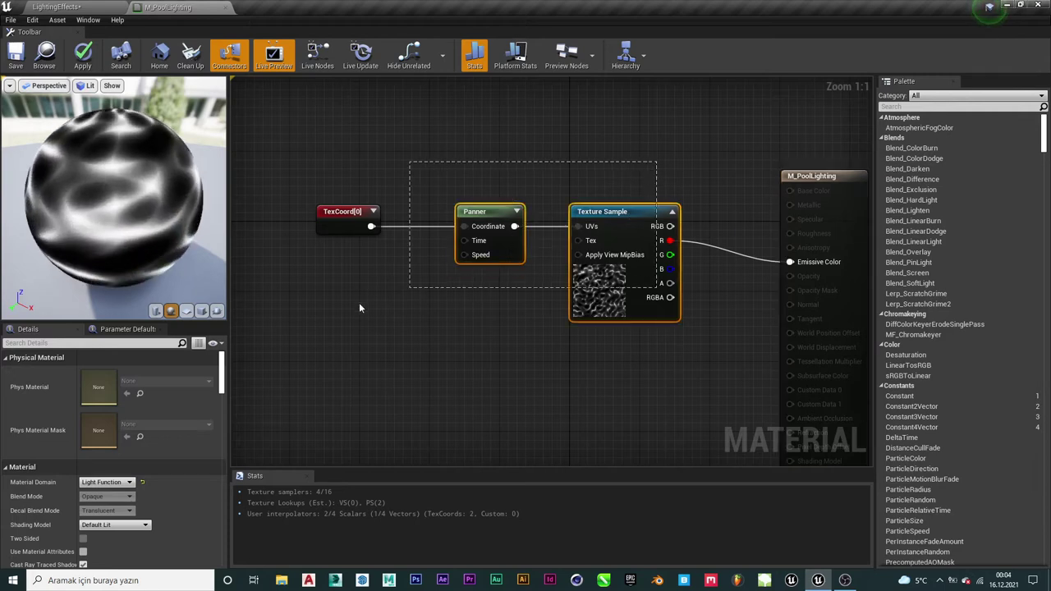
key(ctrl+w)
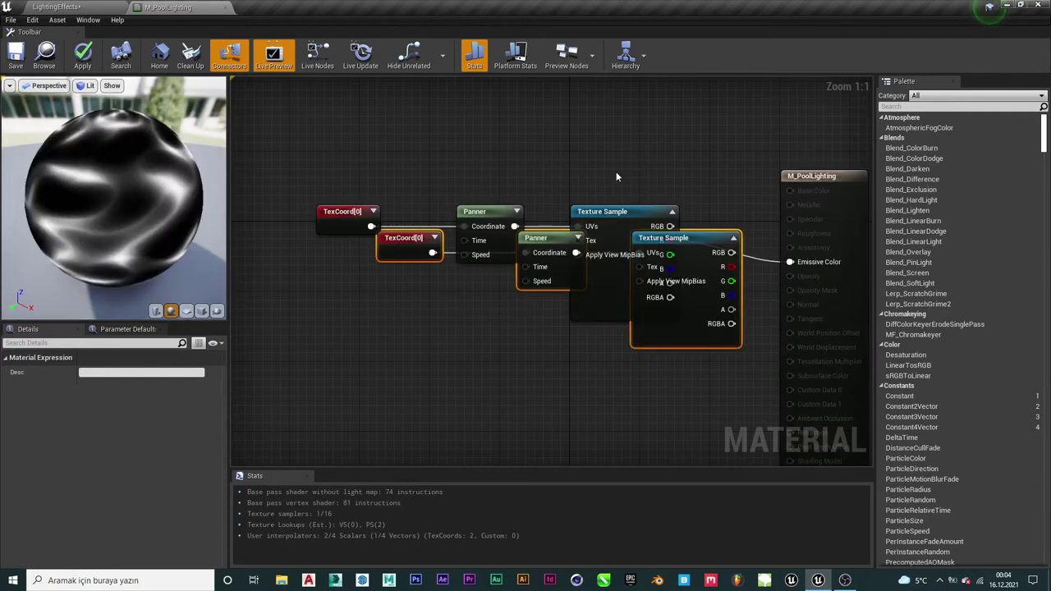
drag(692, 239, 640, 370)
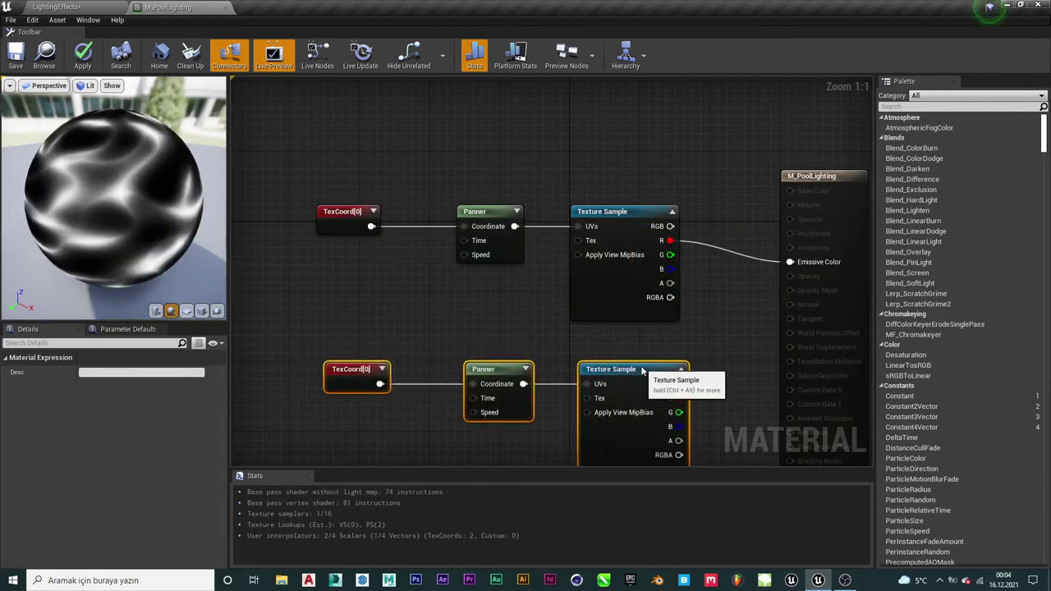
Tidy the graph, shifting the M_PoolLighting result node further right.
mouse_move(706, 287)
right_down()
mouse_move(632, 189)
mouse_move(628, 248)
mouse_move(678, 268)
right_up()
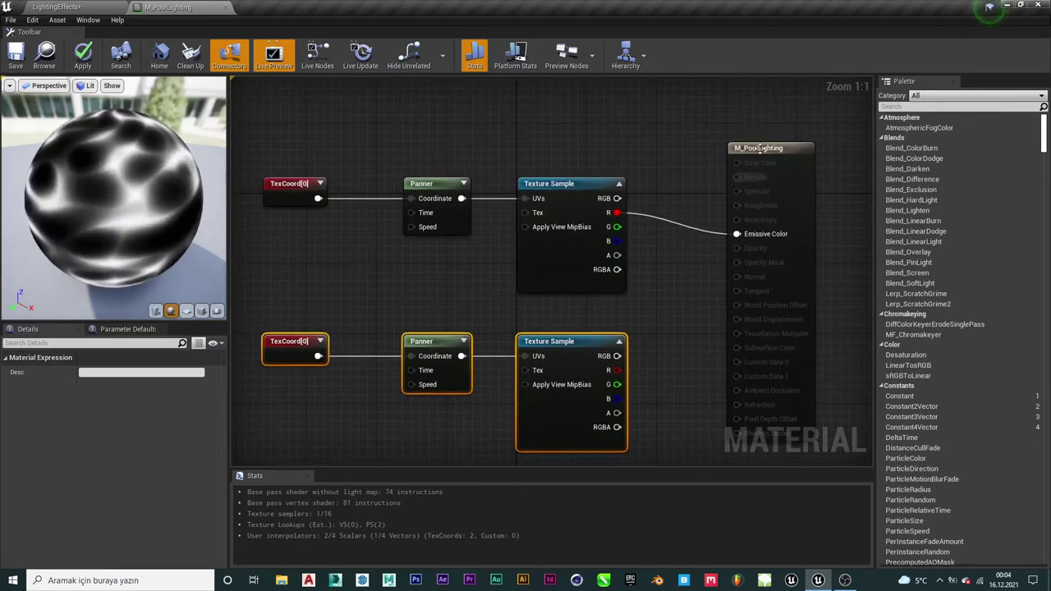
drag(759, 148, 801, 149)
right_drag(706, 203, 732, 201)
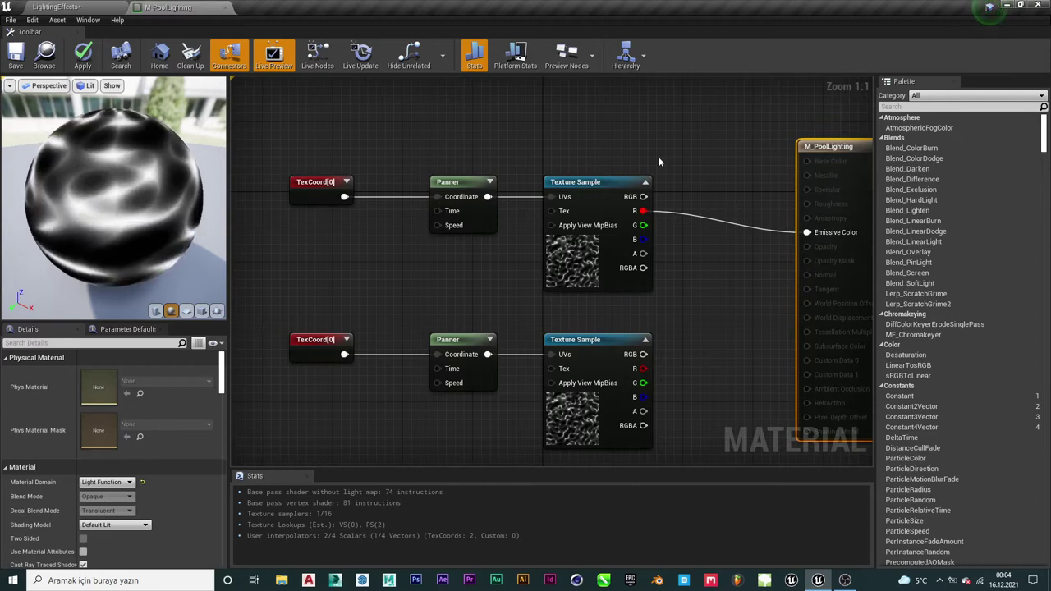
right_drag(659, 162, 611, 166)
right_drag(378, 244, 351, 234)
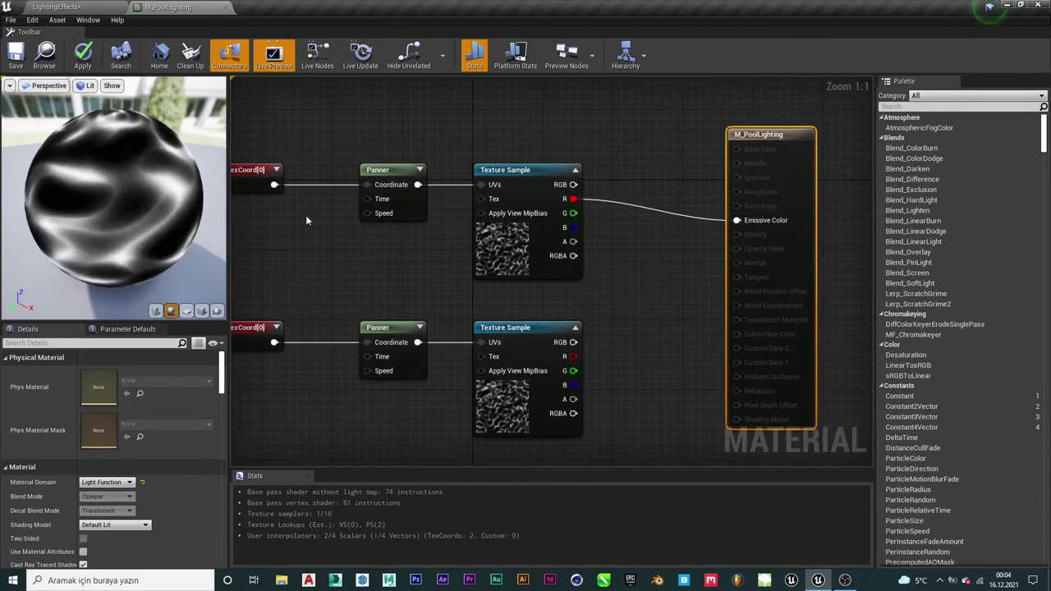
click(239, 178)
right_drag(374, 284, 452, 292)
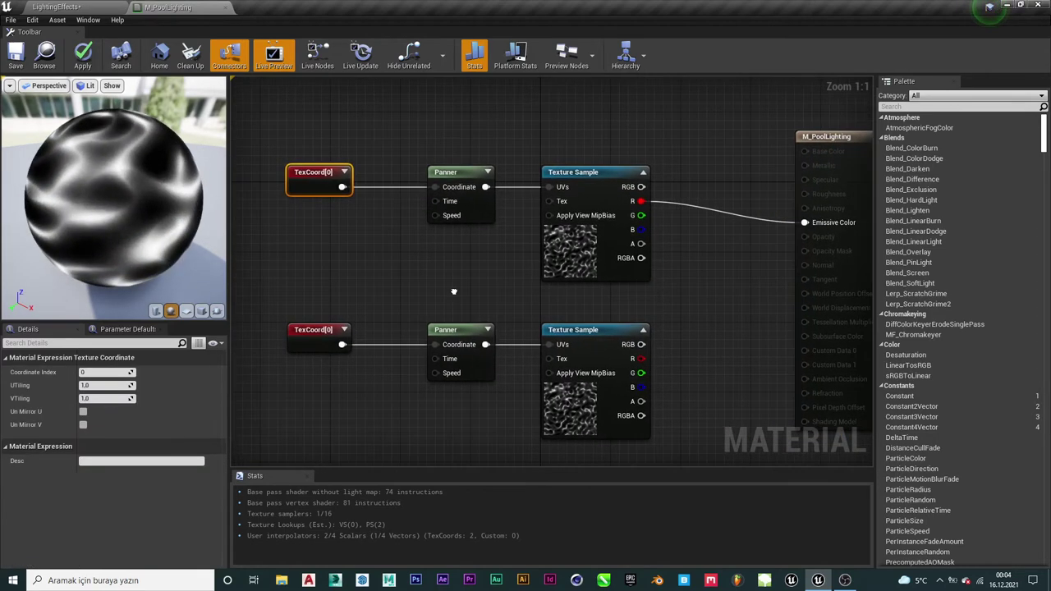
scroll(583, 296, down, 1)
scroll(583, 296, down, 1)
drag(682, 159, 752, 158)
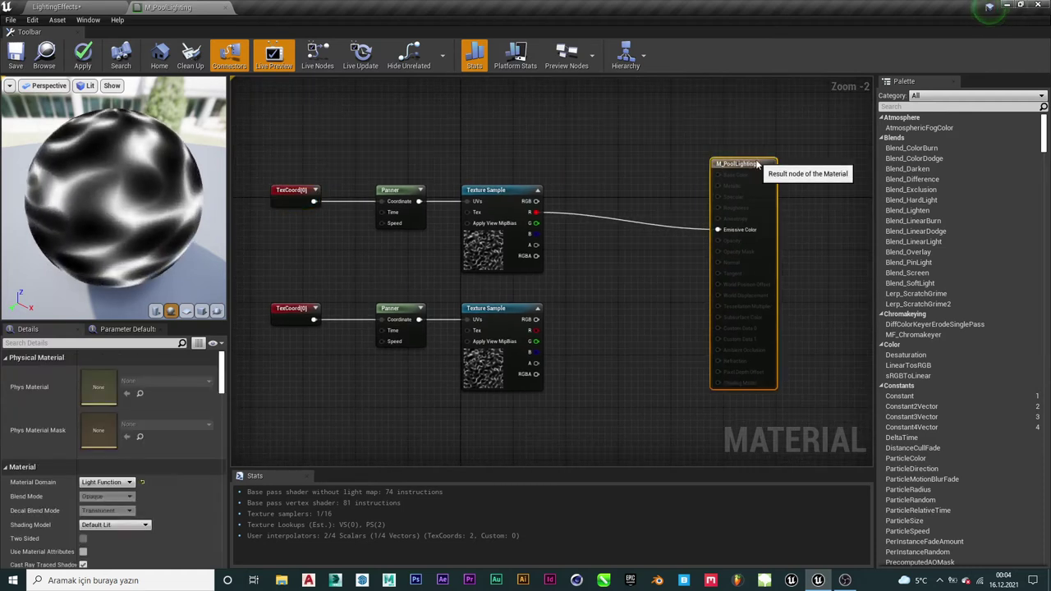
right_drag(610, 268, 665, 268)
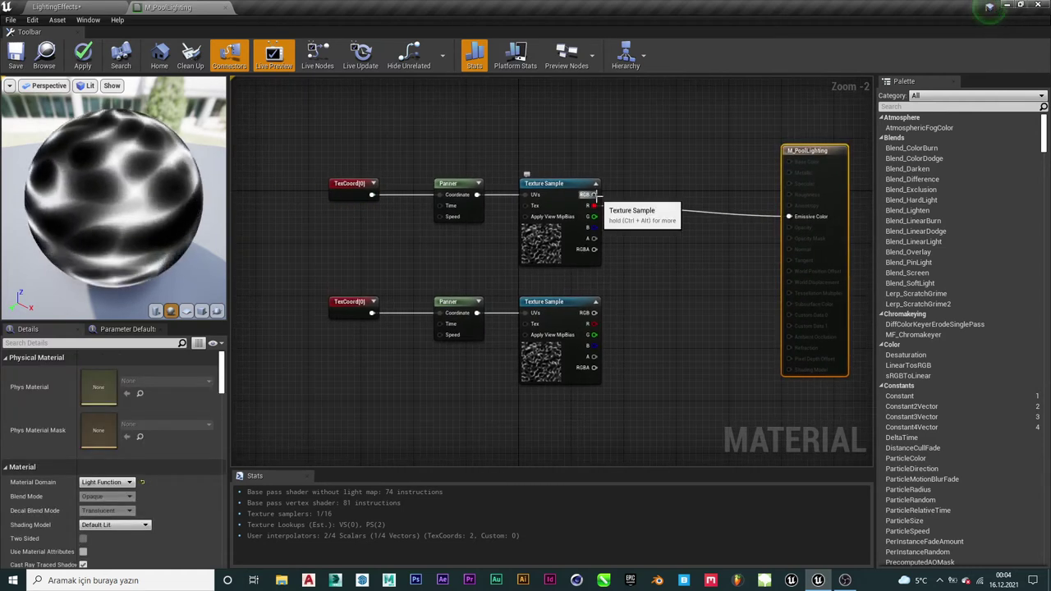
right_drag(636, 243, 616, 246)
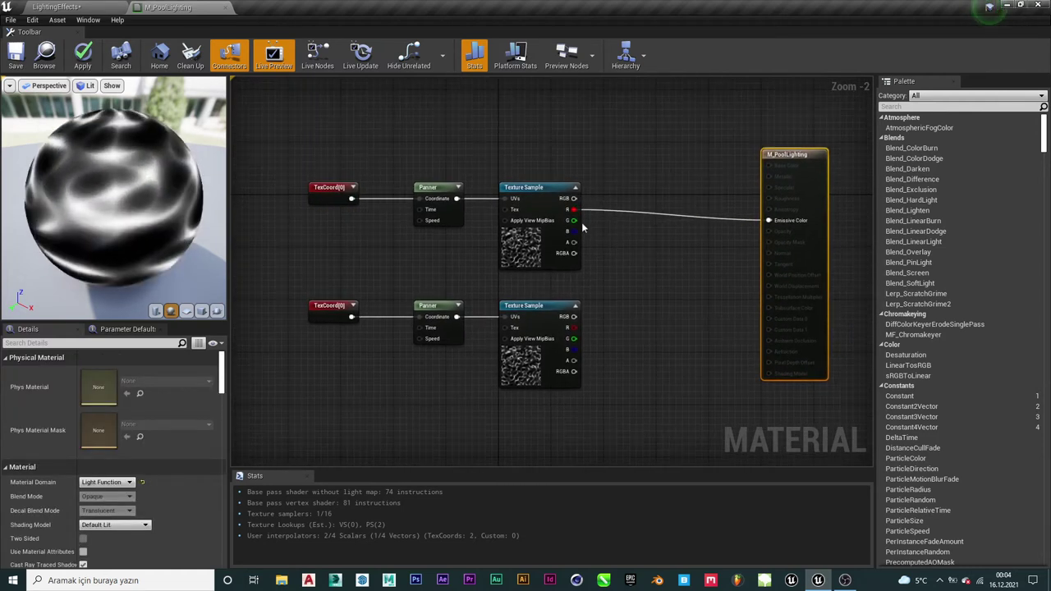
Add a Multiply node combining the upper and lower Texture Samples' RGB outputs.
drag(574, 198, 633, 284)
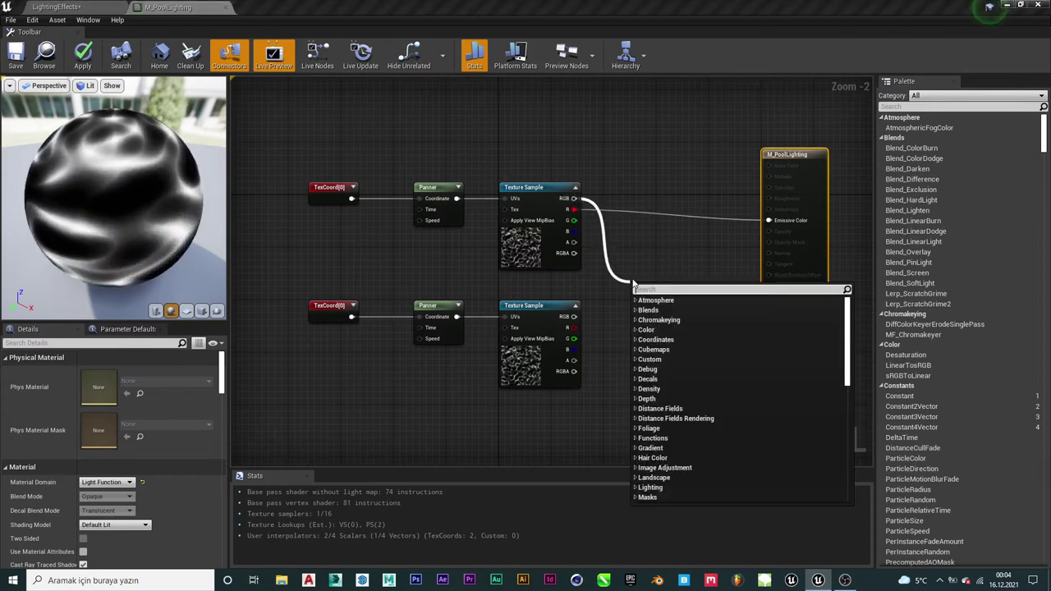
text(multiply)
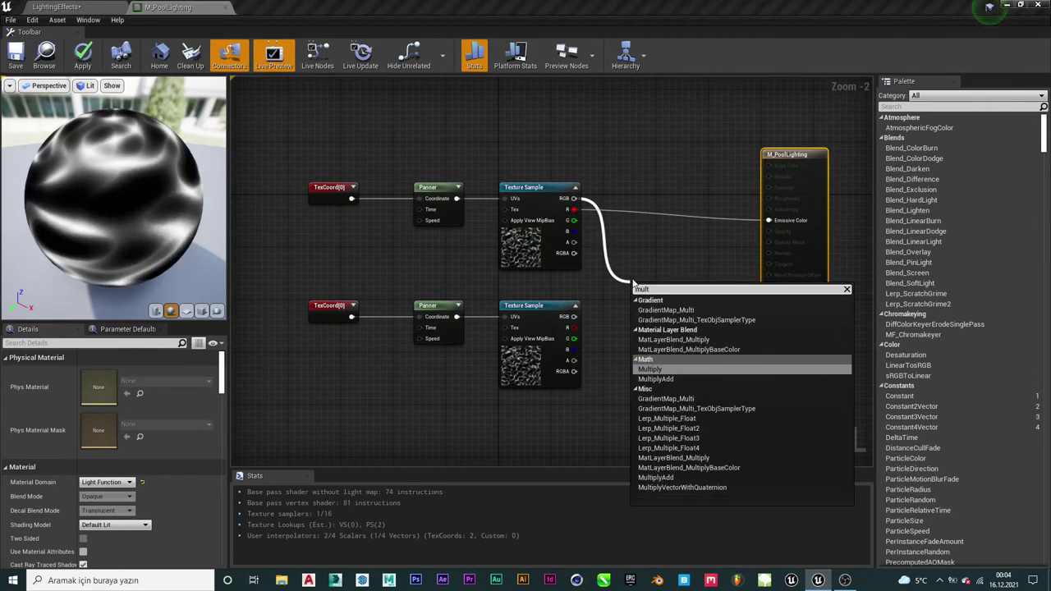
key(Return)
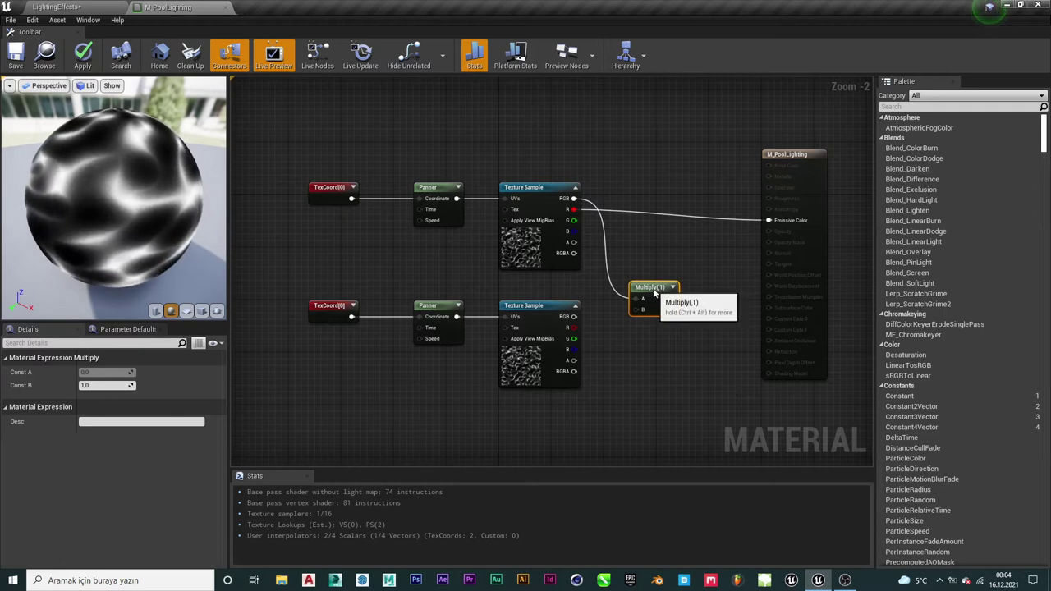
drag(649, 288, 643, 266)
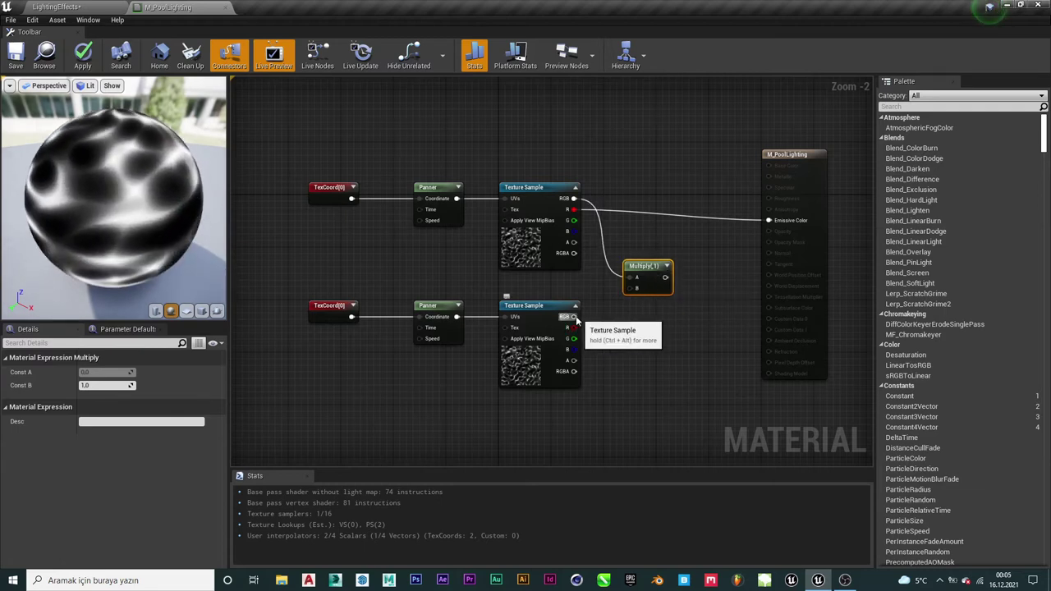
mouse_move(575, 317)
mouse_down()
mouse_move(631, 302)
mouse_move(647, 259)
mouse_up()
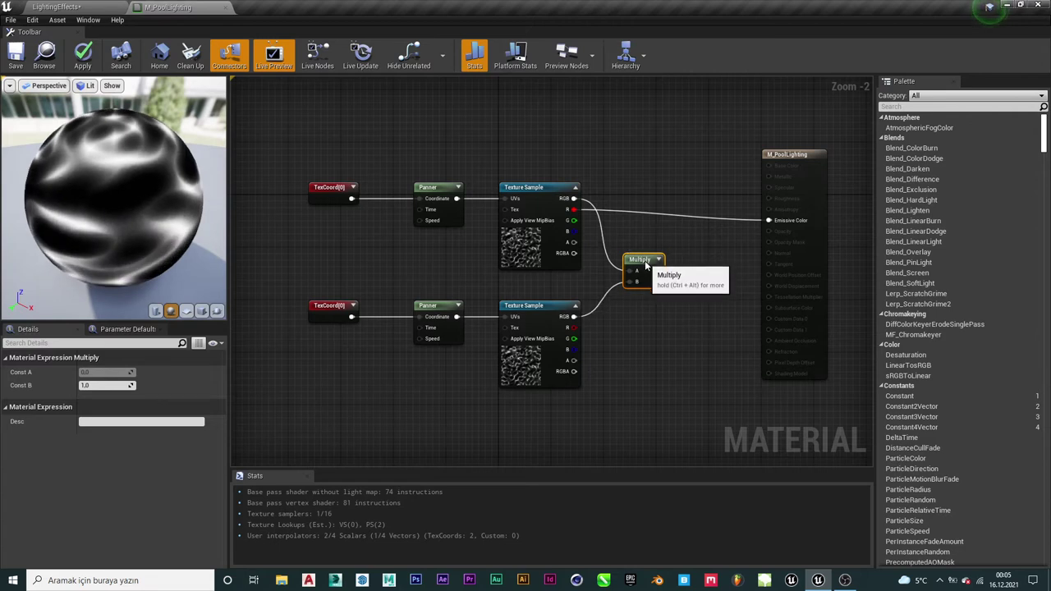
right_drag(647, 260, 591, 221)
drag(625, 172, 707, 159)
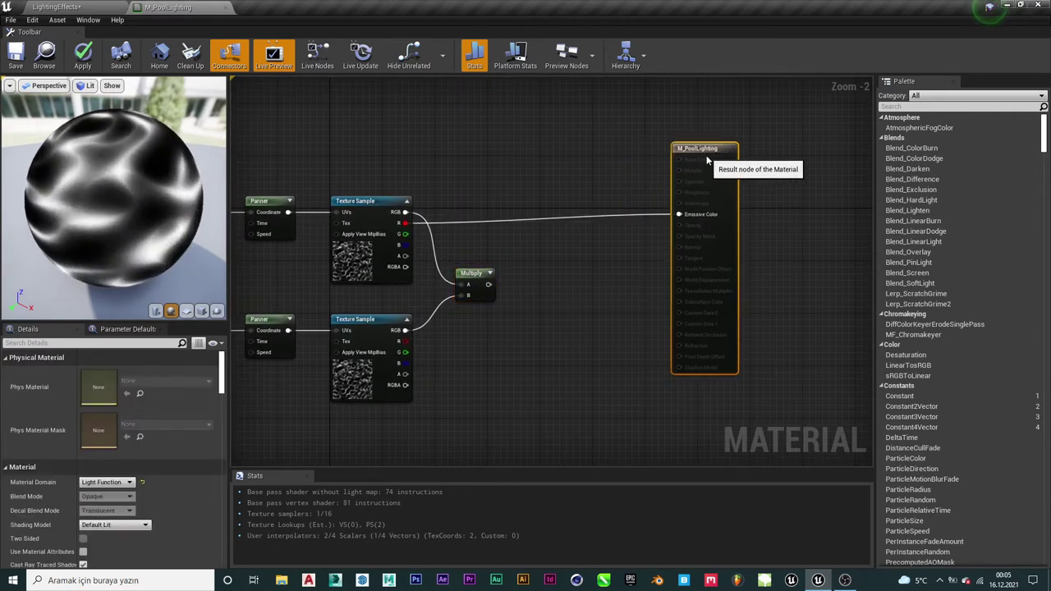
mouse_move(575, 308)
right_down()
mouse_move(598, 354)
mouse_move(609, 343)
right_up()
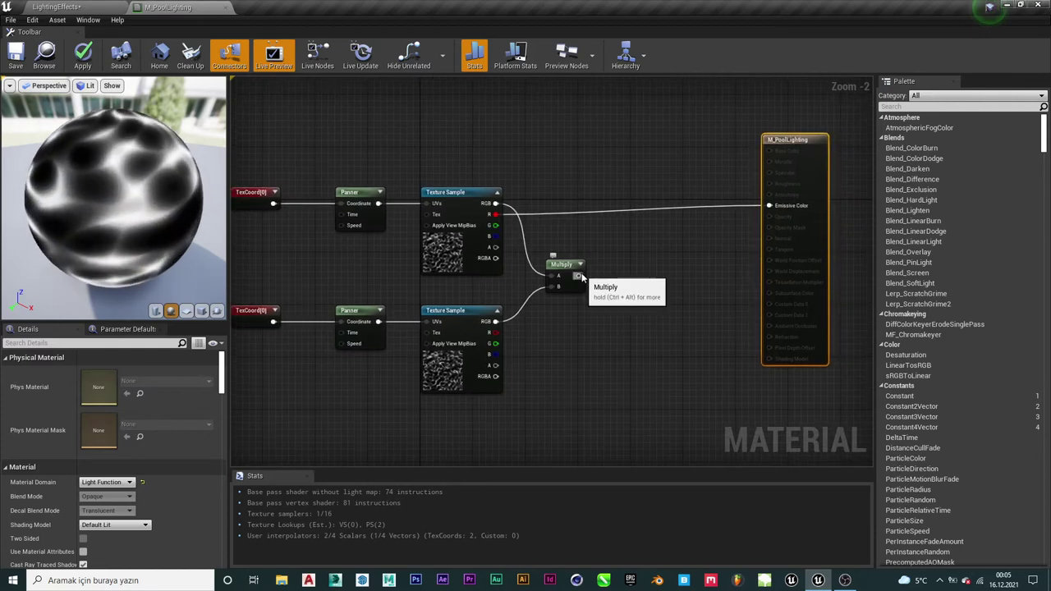
Feed the Multiply output into a new Power node with exponent 2, deleting a stray Multiply copy.
drag(579, 275, 630, 272)
text(po)
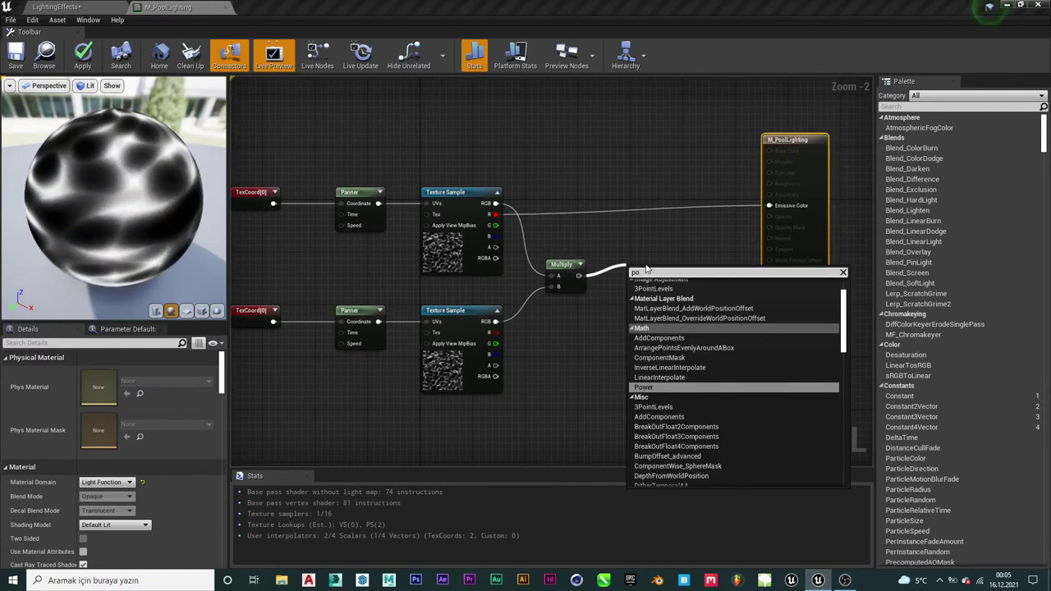
text(wer)
key(Return)
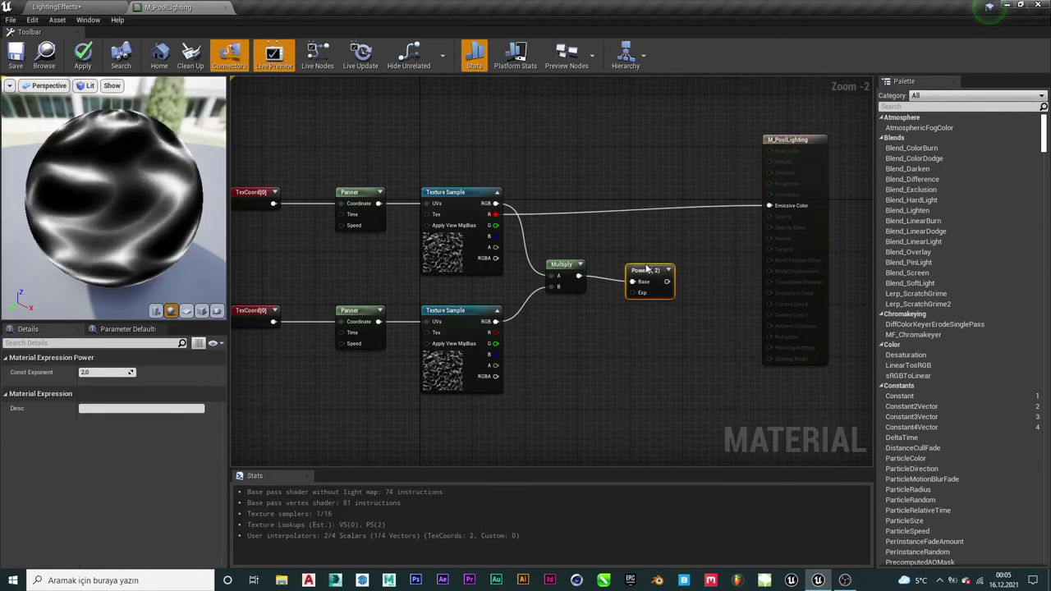
drag(660, 276, 651, 271)
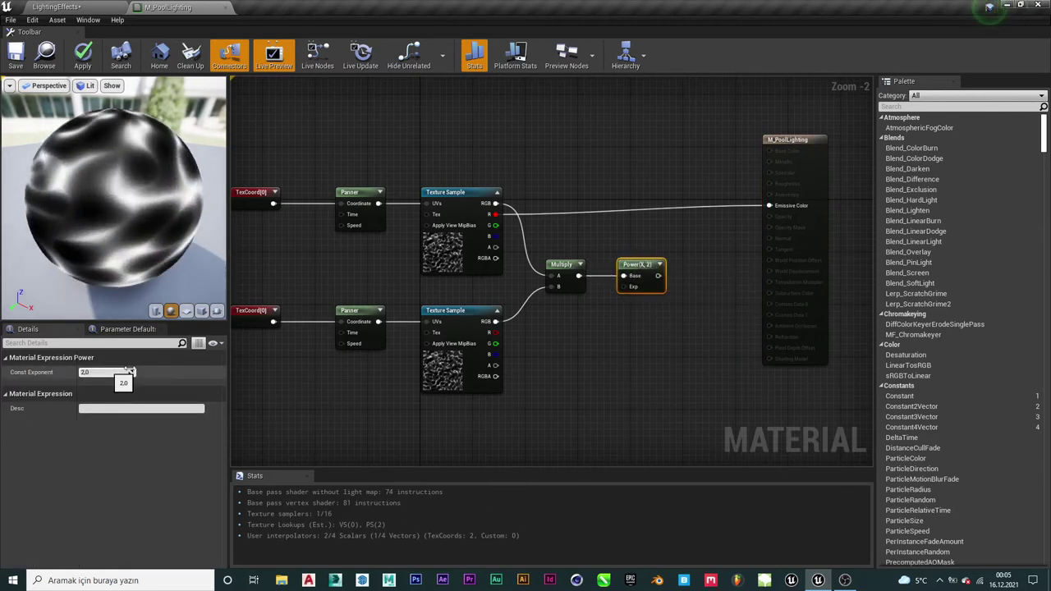
right_drag(688, 261, 619, 271)
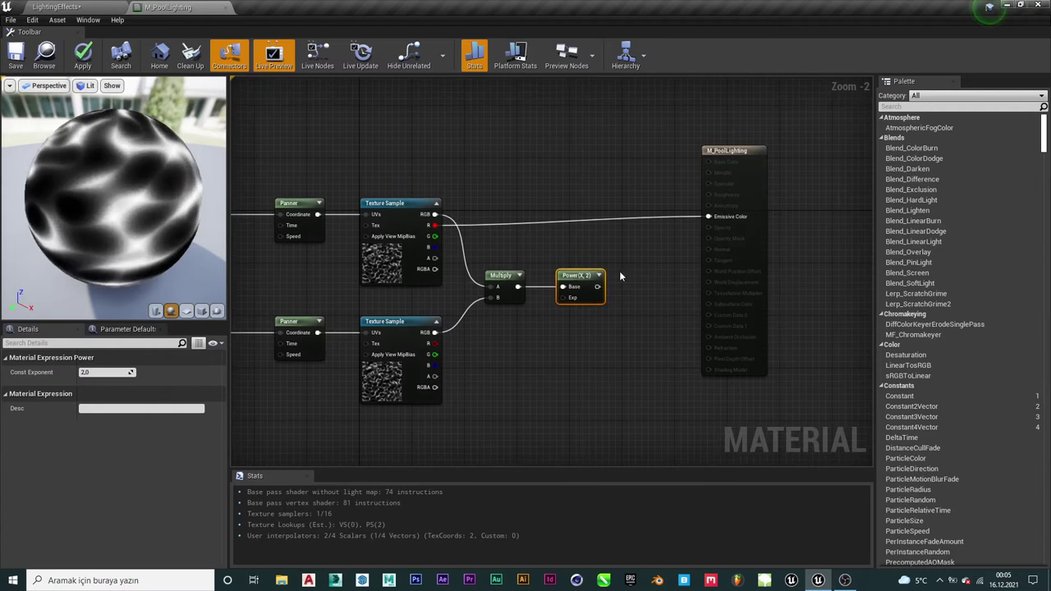
click(501, 283)
drag(518, 287, 562, 287)
key(ctrl+c)
key(ctrl+v)
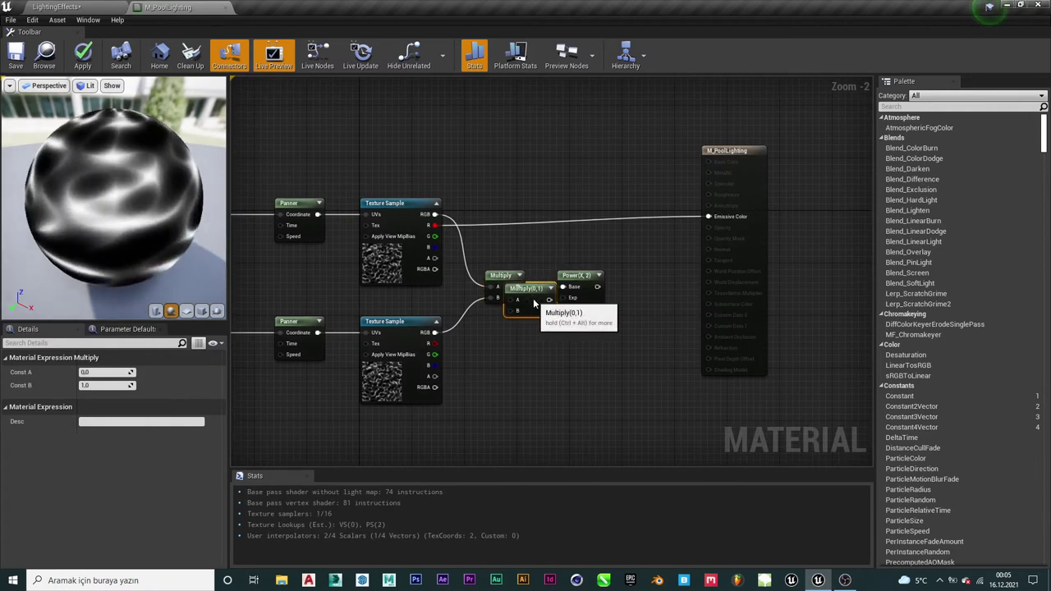
mouse_move(649, 311)
mouse_down()
mouse_move(646, 287)
mouse_move(642, 319)
mouse_up()
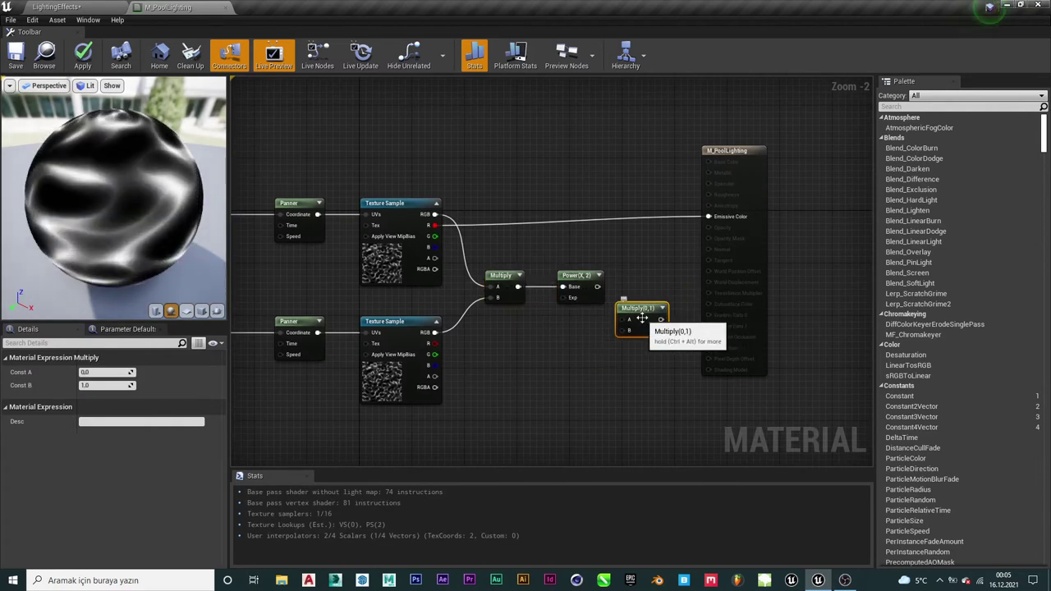
key(Delete)
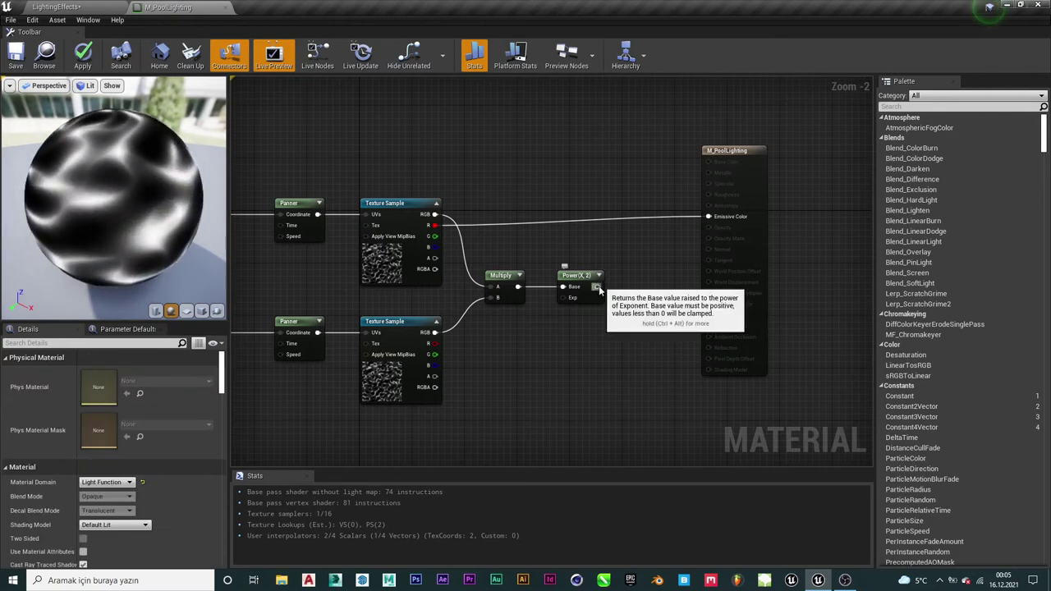
Attach a new Multiply to the Power output and wire it into M_PoolLighting's Emissive Color.
drag(598, 287, 606, 355)
text(mu)
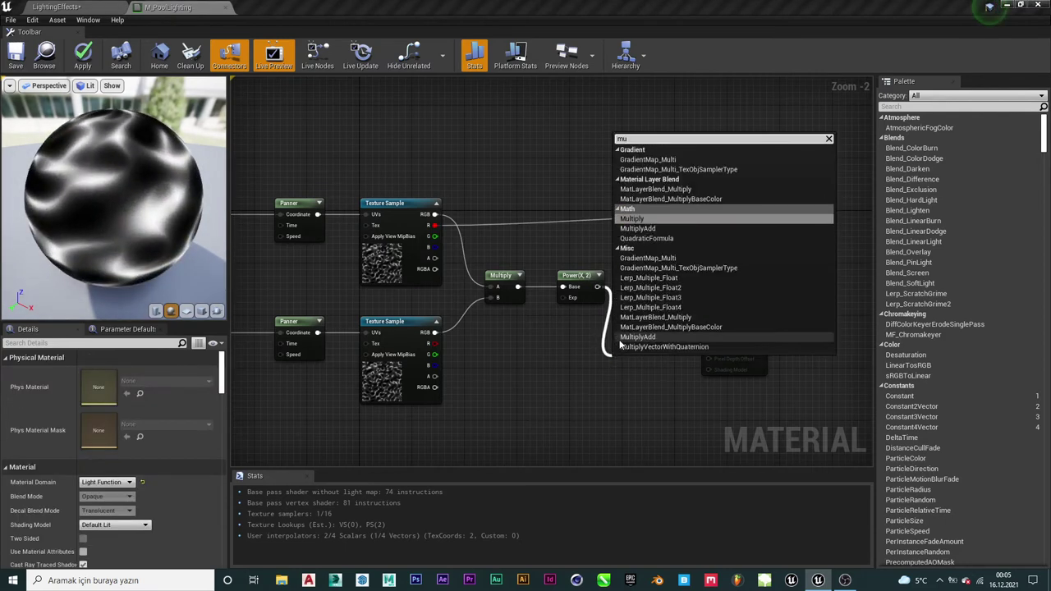
text(ltipl)
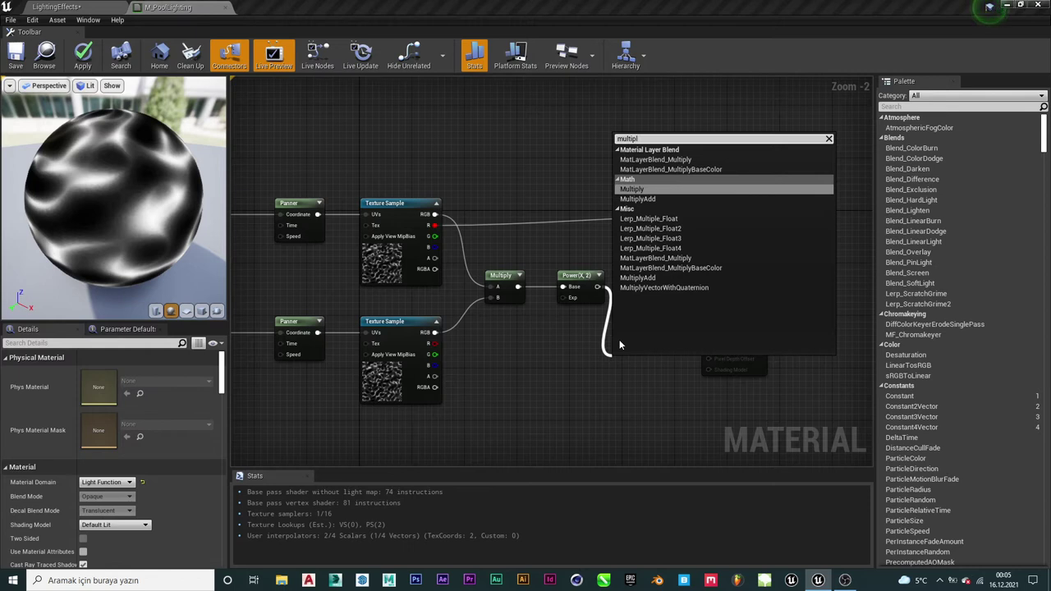
text(y)
key(Return)
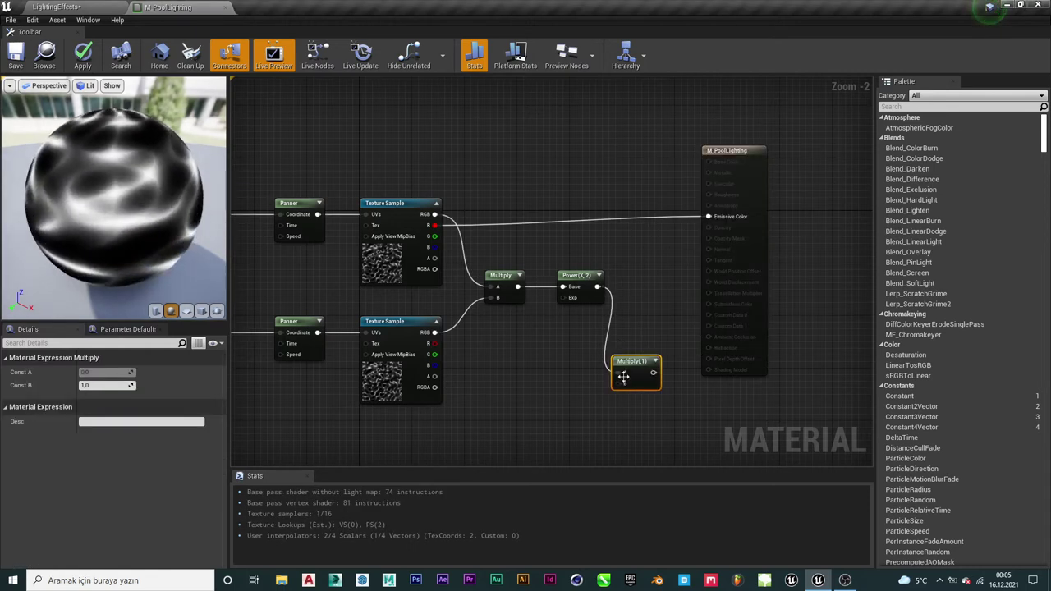
drag(634, 374, 650, 282)
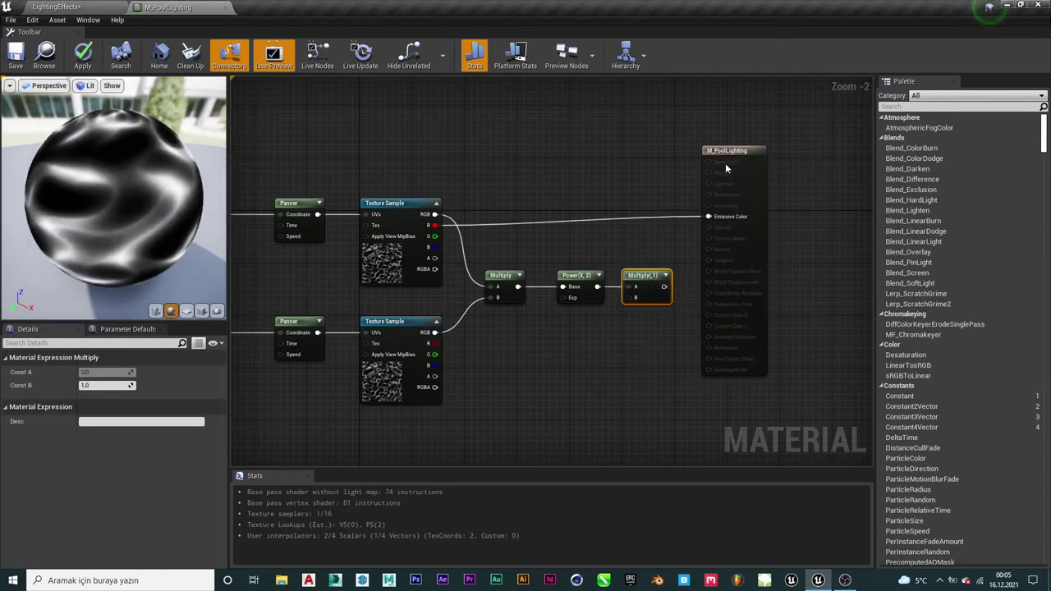
drag(759, 171, 790, 171)
scroll(791, 171, up, 1)
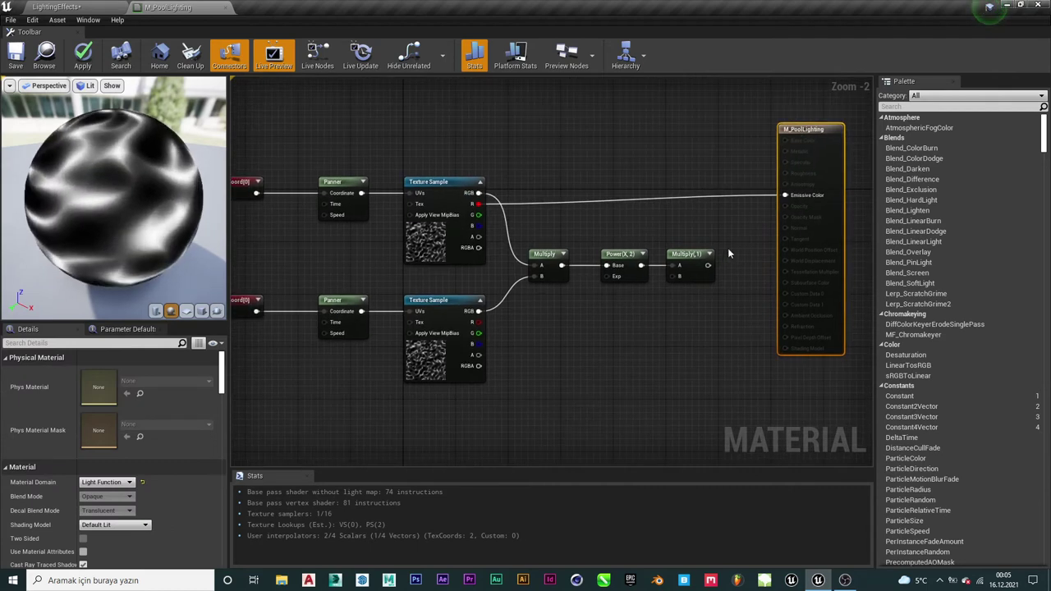
scroll(728, 248, down, 1)
drag(660, 299, 739, 229)
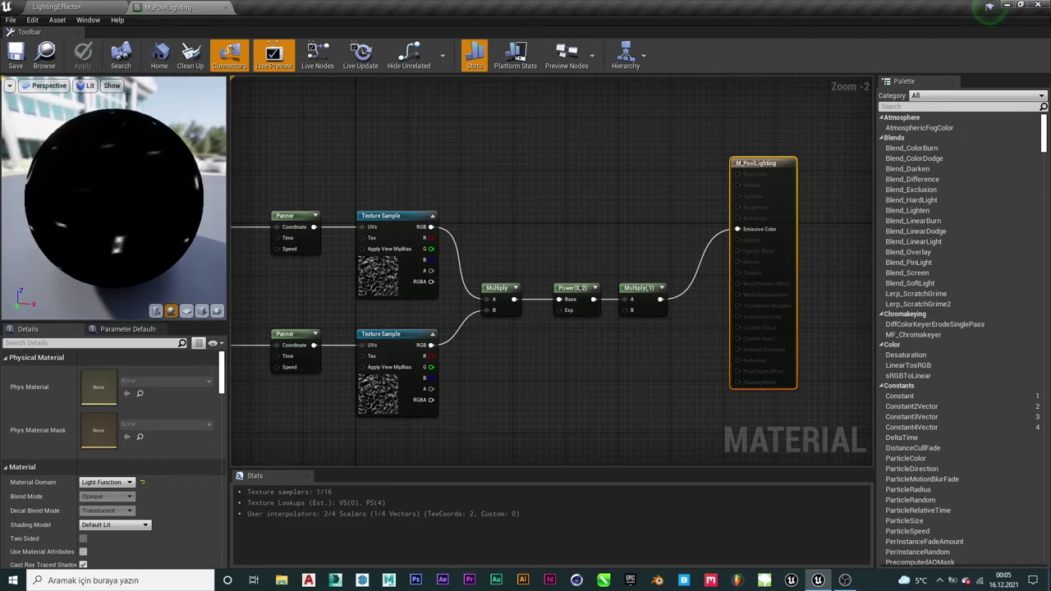
Save LightingEffects.umap, check the caustics, and reopen M_PoolLighting from the Content Browser.
click(56, 8)
right_drag(505, 247, 525, 246)
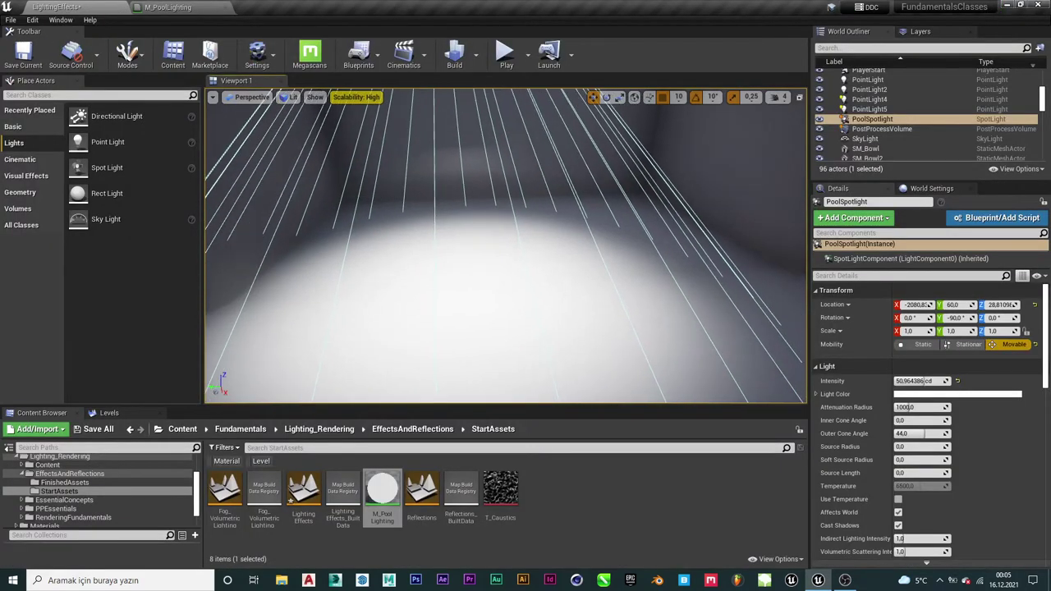
click(43, 63)
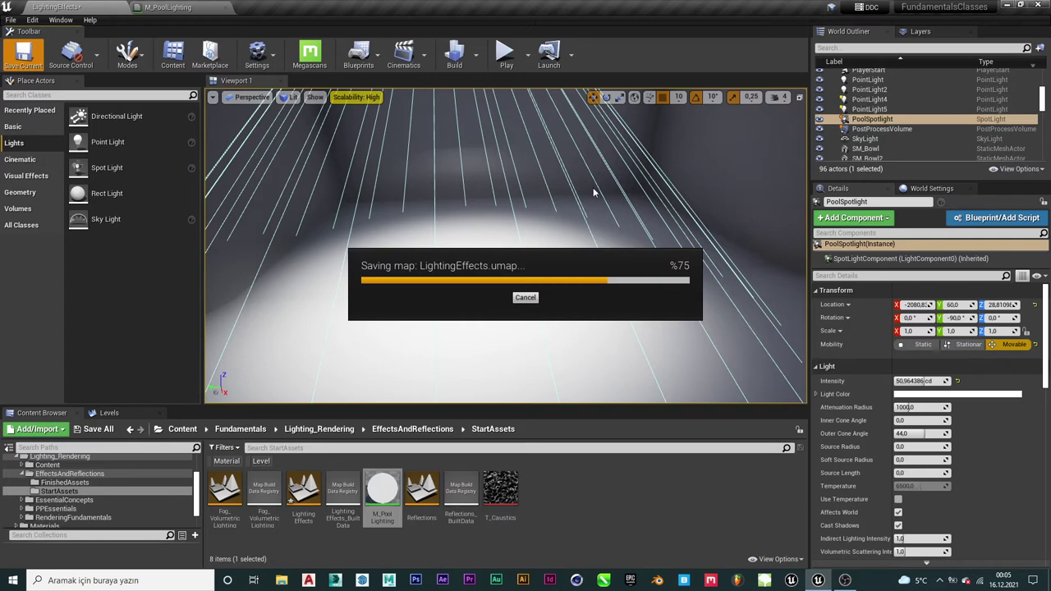
right_drag(572, 216, 566, 262)
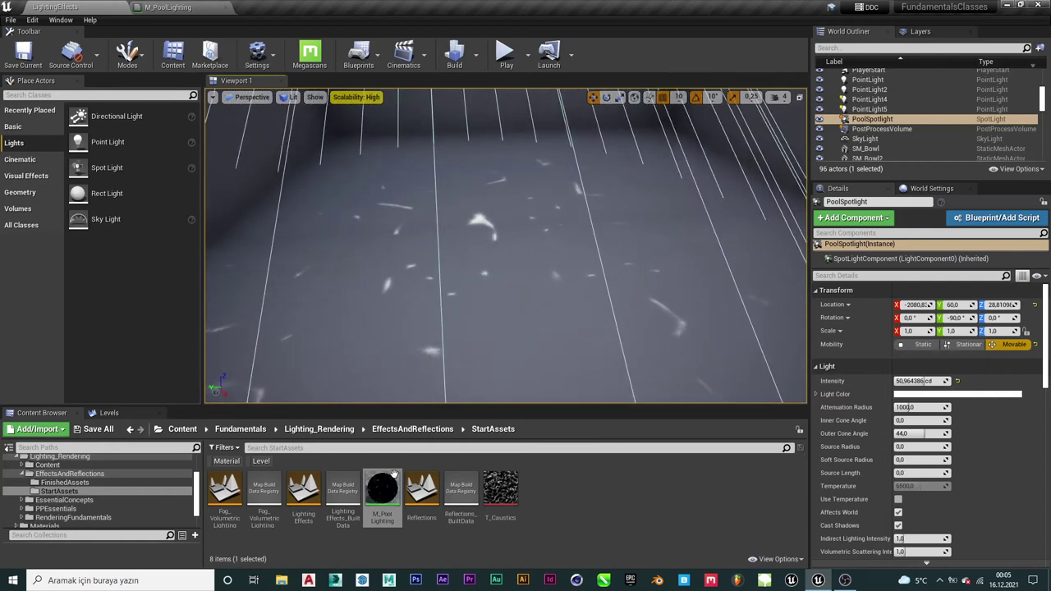
double_click(393, 476)
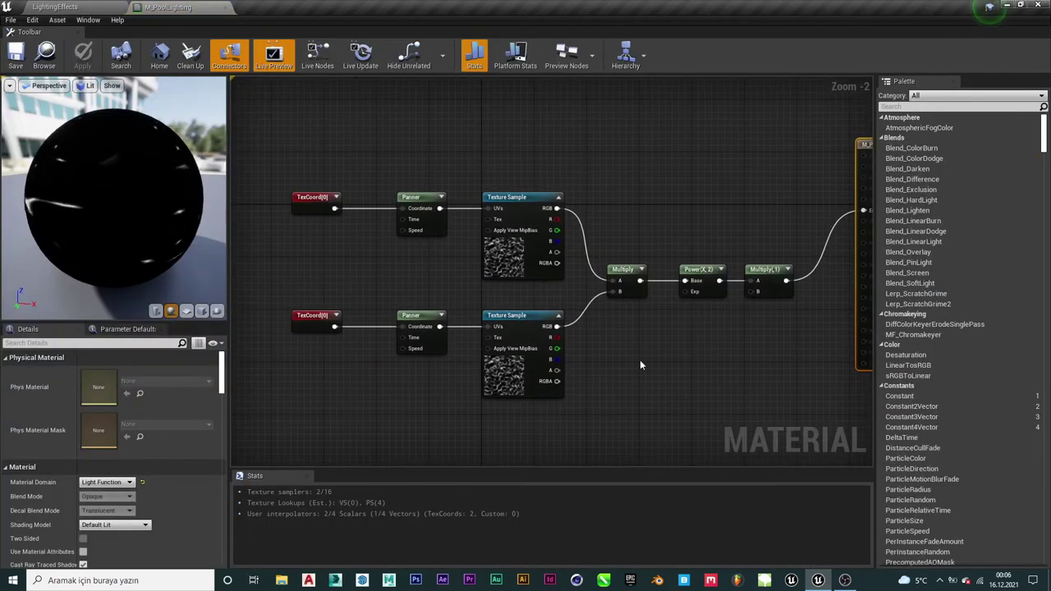
Set the upper TexCoord tiling to 5 and the lower TexCoord tiling to 6.
scroll(286, 177, up, 1)
click(322, 205)
text(5)
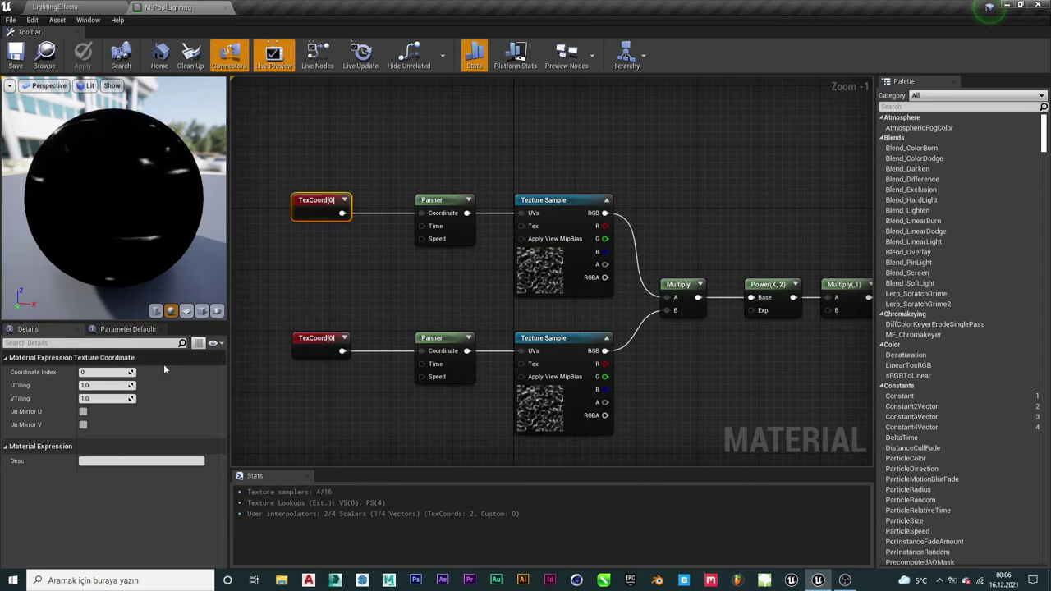
click(104, 400)
text(5)
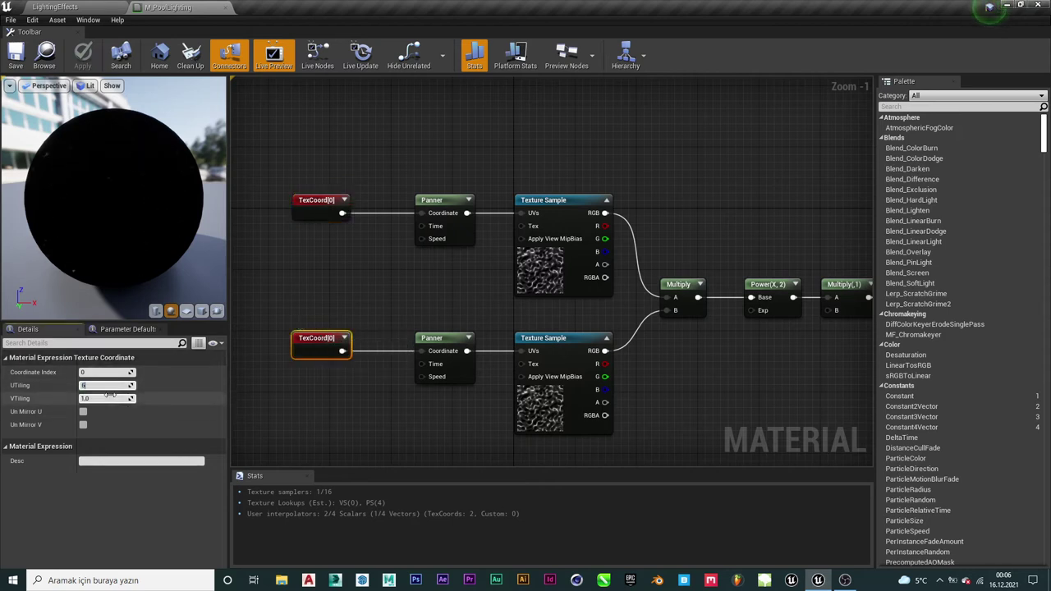
click(103, 398)
text(6)
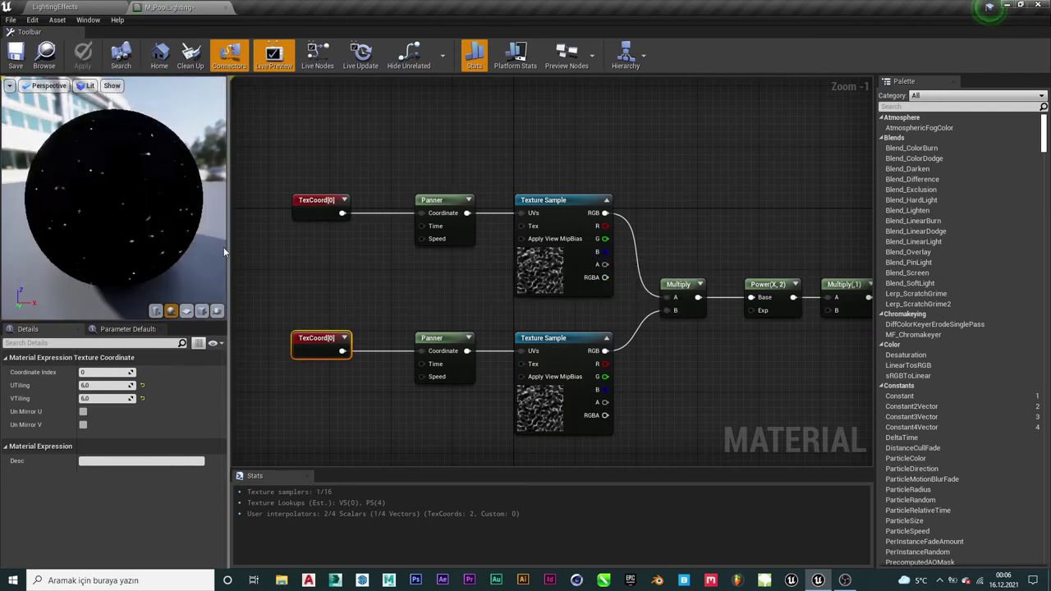
Set the lower Panner's Speed Y to 0.08 and save the material.
click(443, 197)
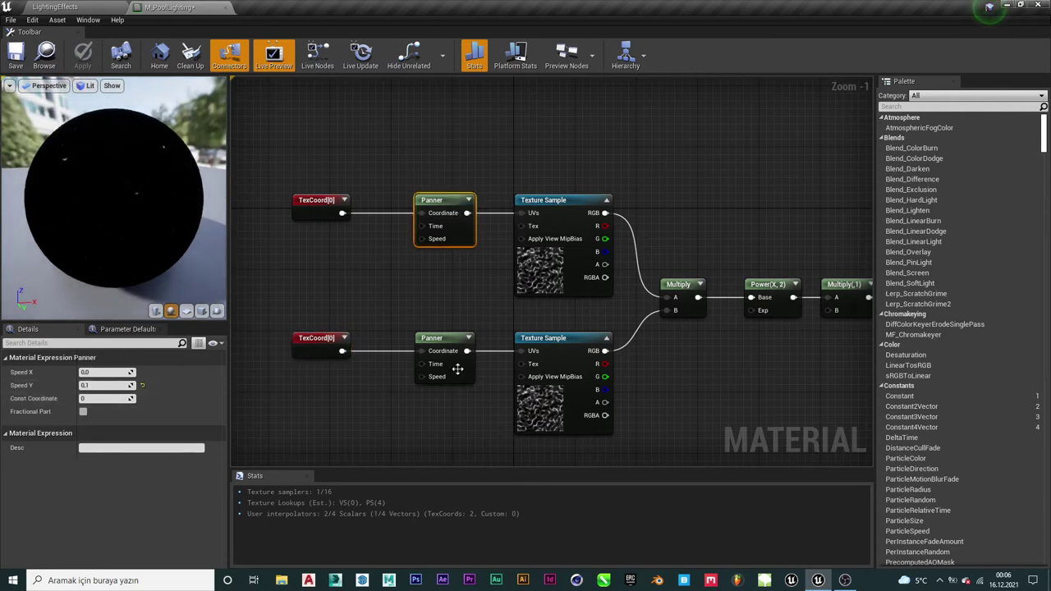
click(435, 340)
text(0.08)
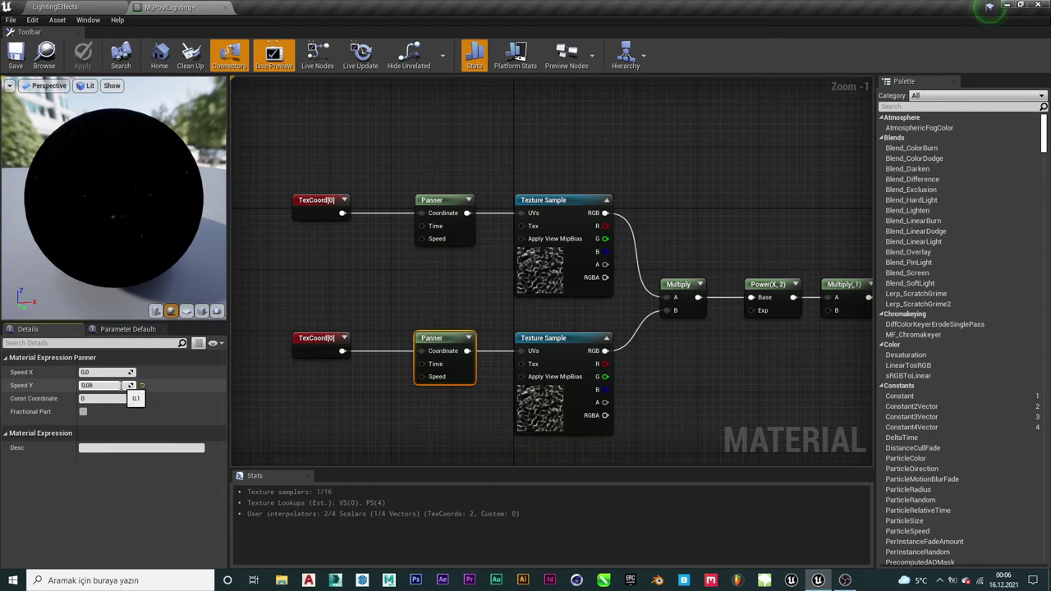
key(Return)
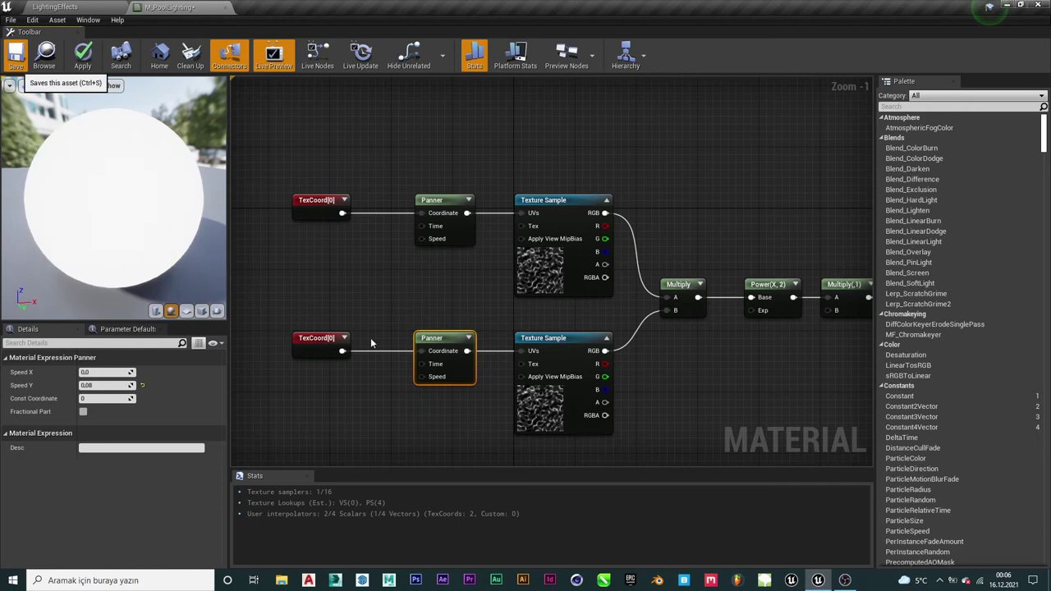
key(ctrl+s)
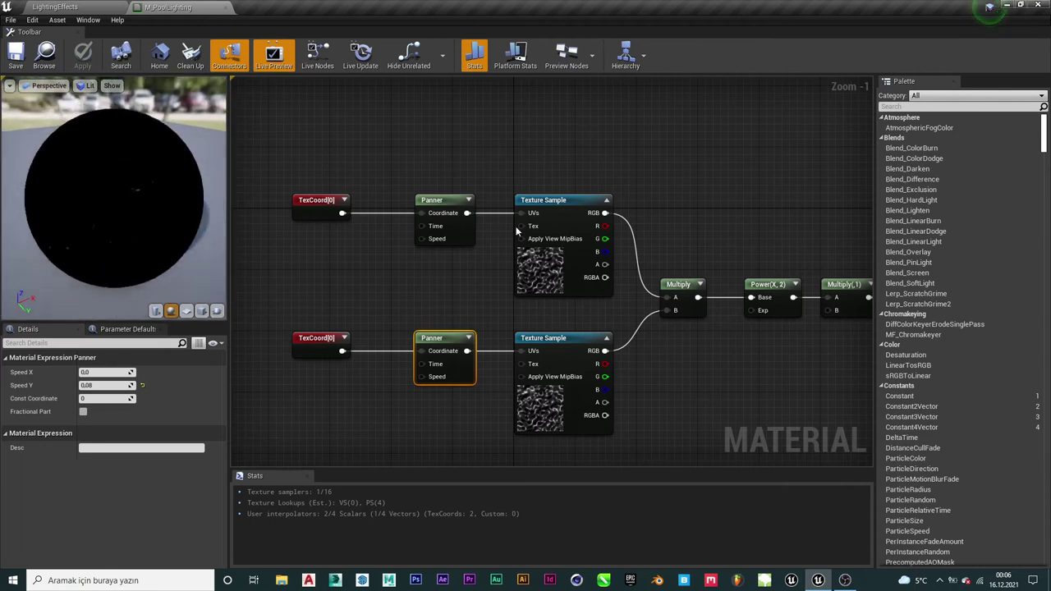
Change the Power node's Const Exponent from 2 to 10 in M_PoolLighting.
click(689, 283)
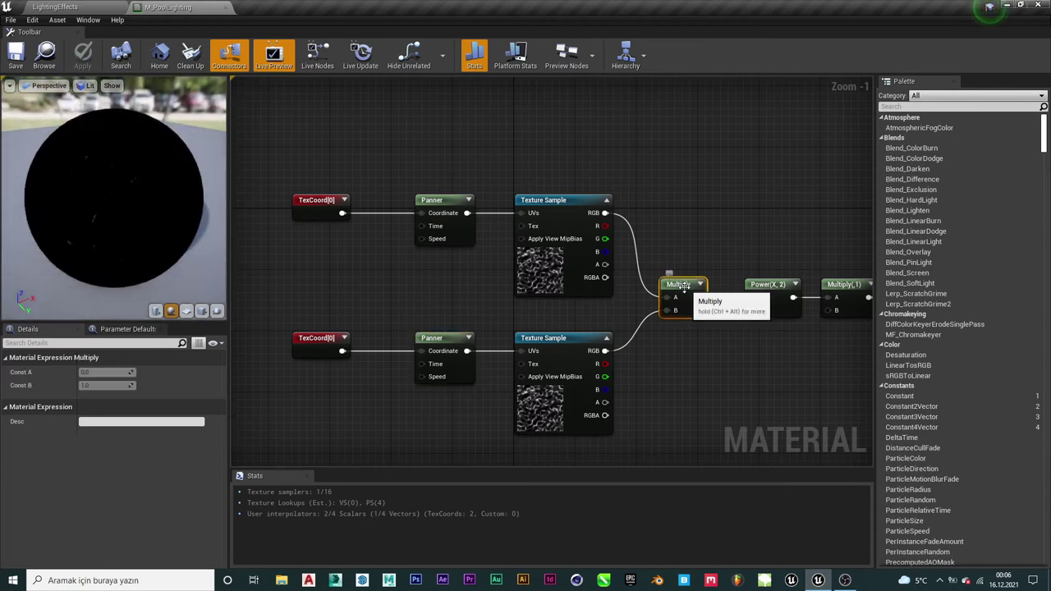
click(795, 284)
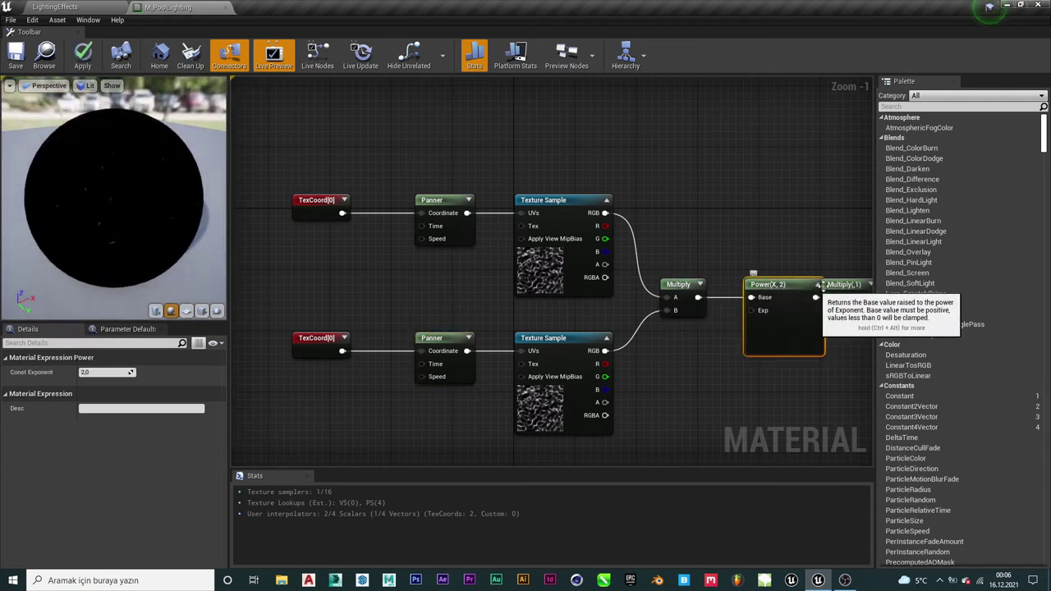
click(846, 284)
right_drag(821, 230, 671, 222)
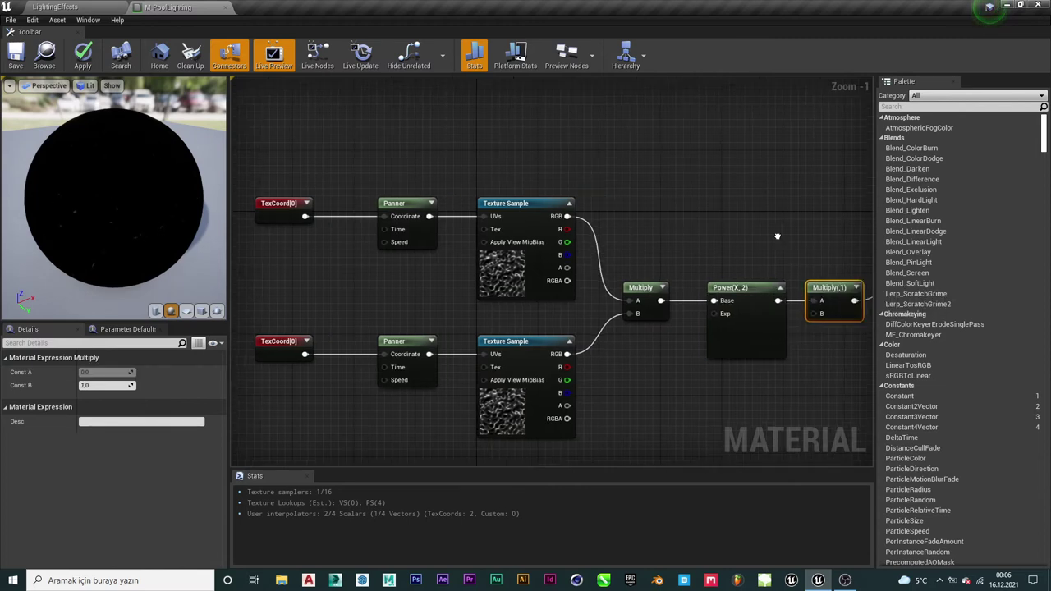
scroll(672, 222, down, 1)
click(639, 273)
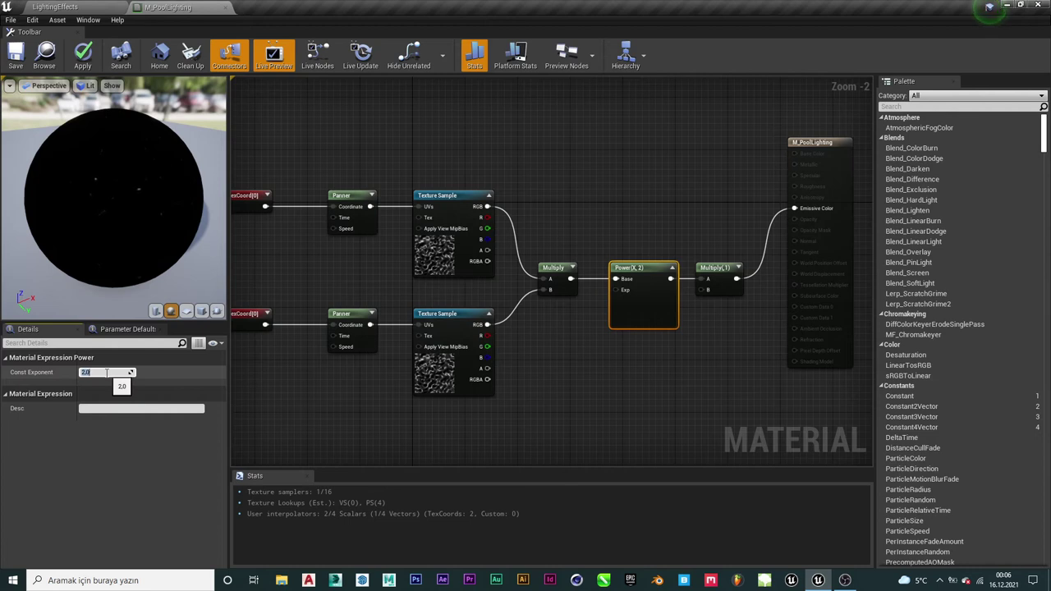
click(13, 61)
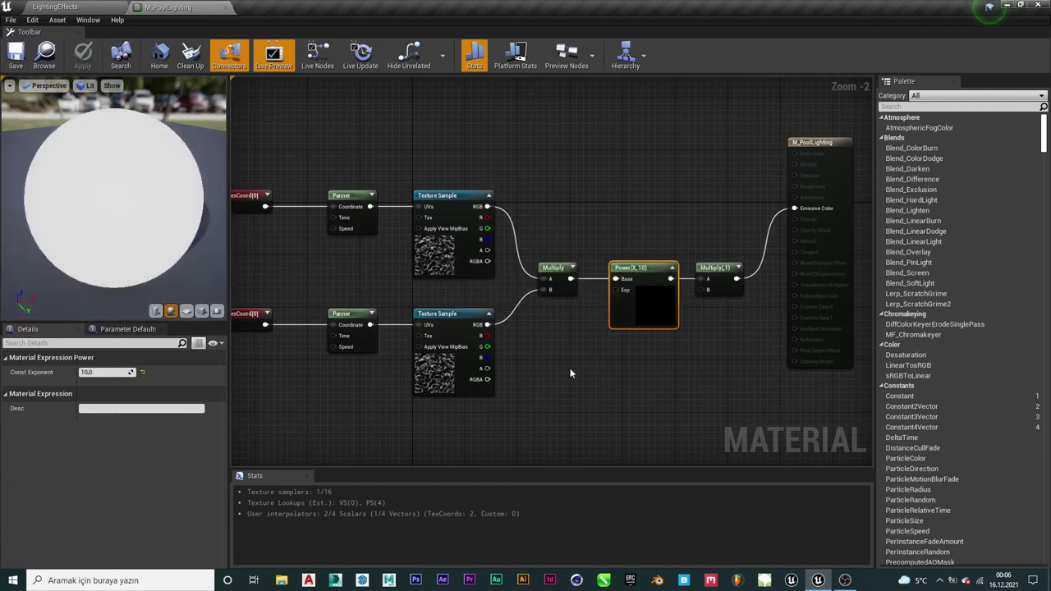
right_drag(560, 358, 583, 363)
Review the TexCoord tiling, Panner speeds, Texture Samples, Multiply and Power exponent settings.
right_drag(585, 354, 581, 353)
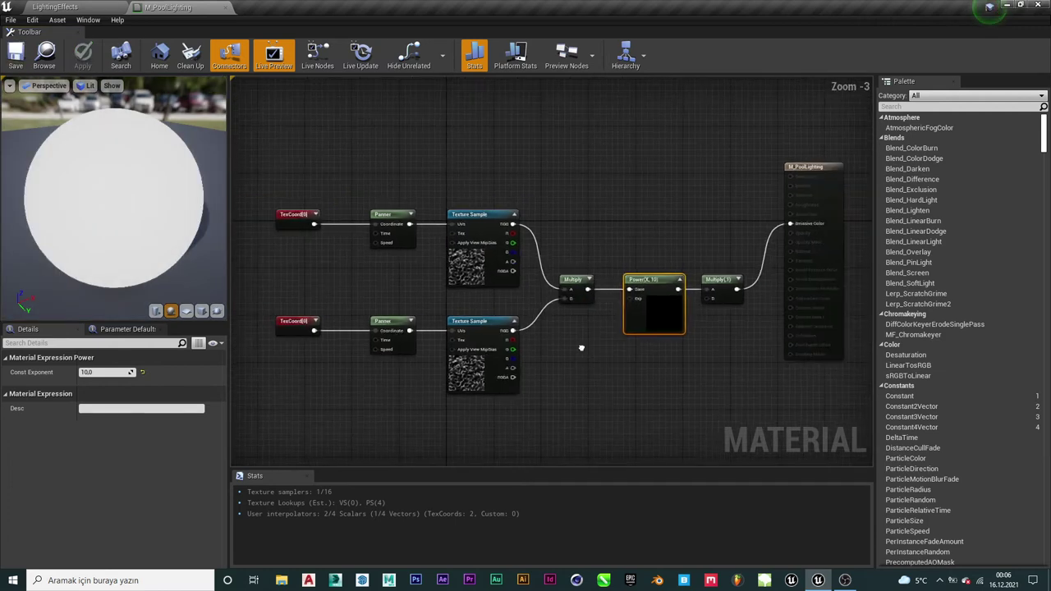
drag(123, 152, 122, 152)
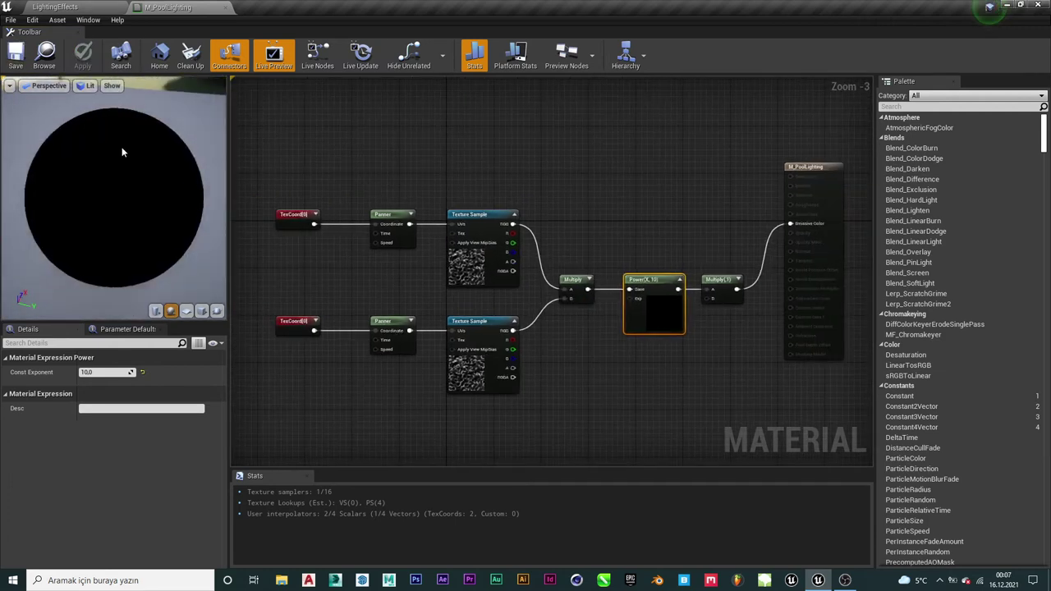
click(311, 220)
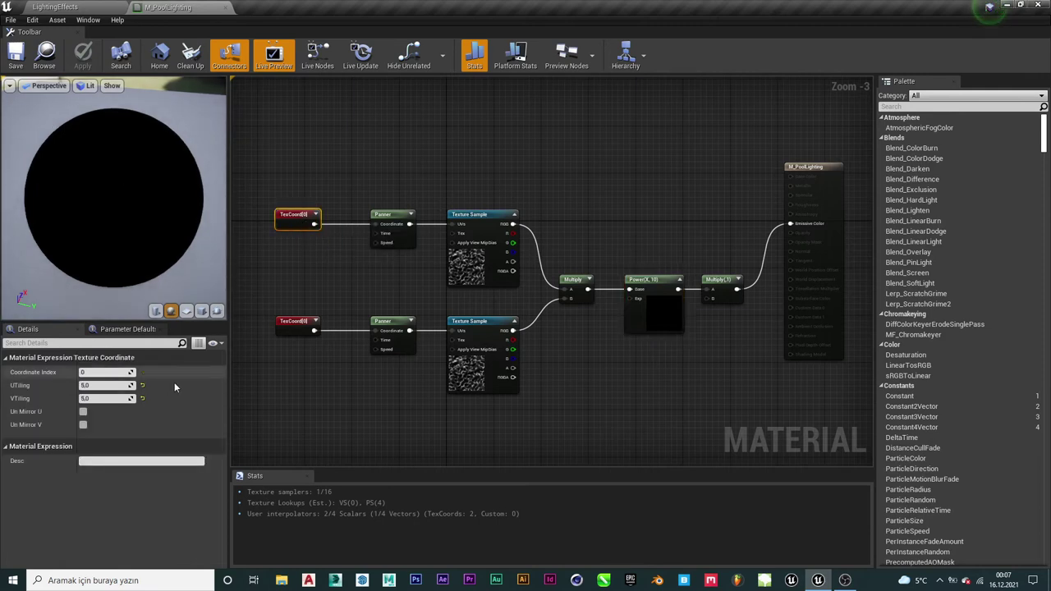
click(294, 325)
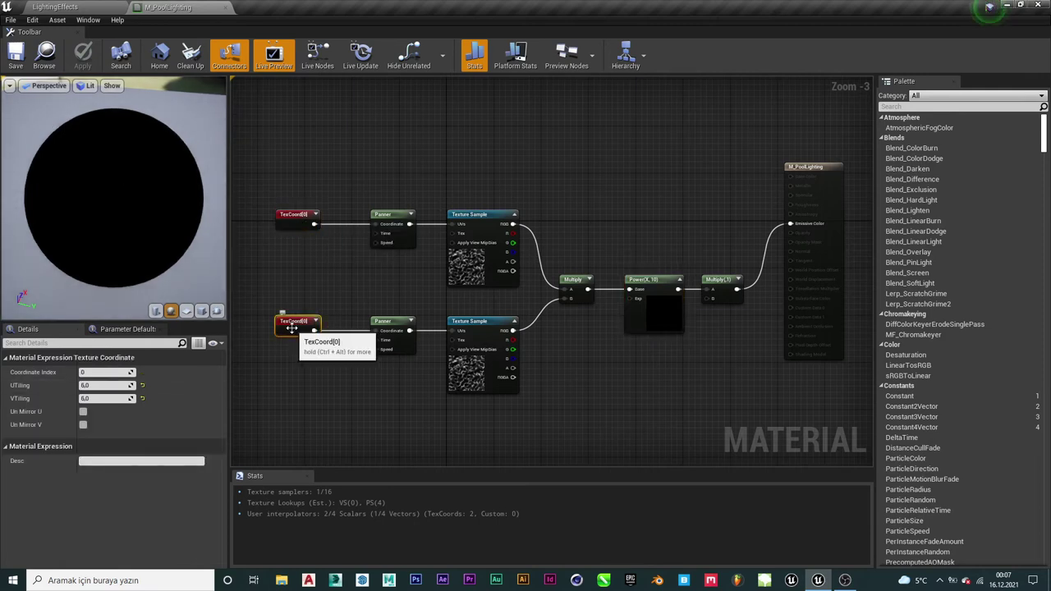
scroll(393, 333, up, 2)
click(374, 322)
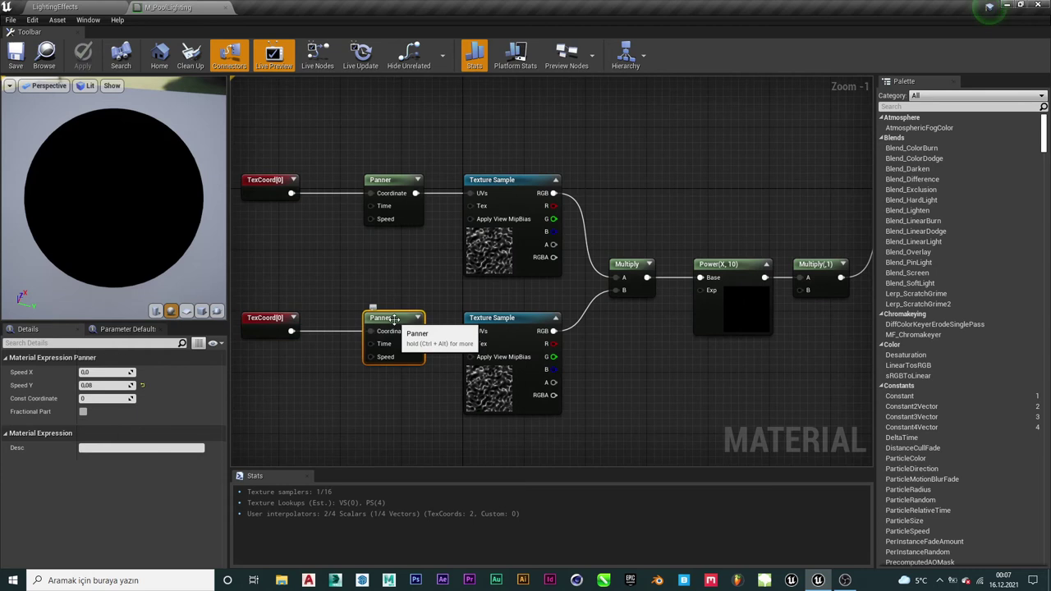
click(371, 182)
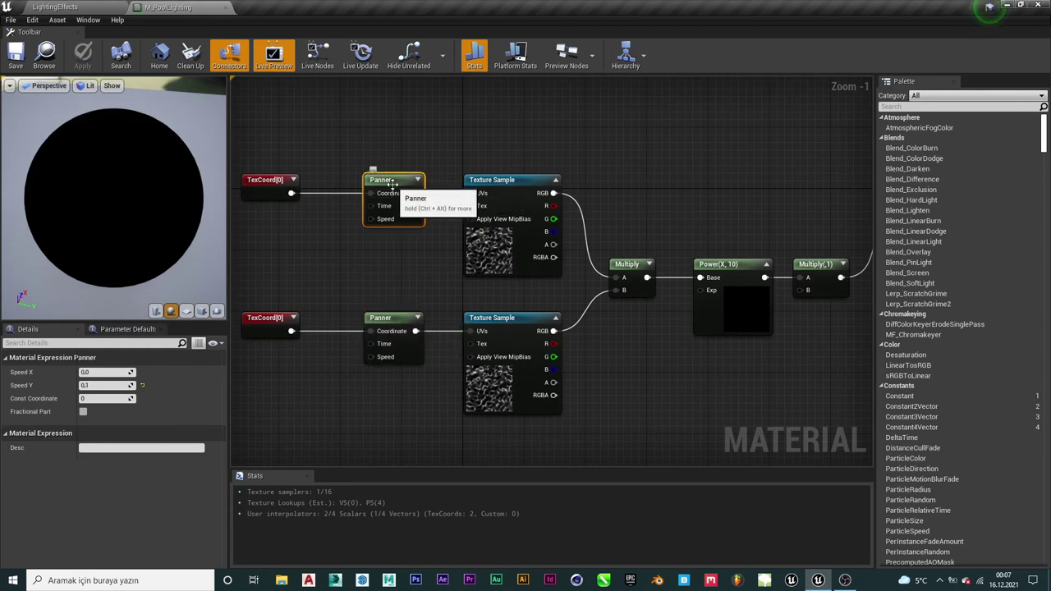
click(522, 189)
click(510, 348)
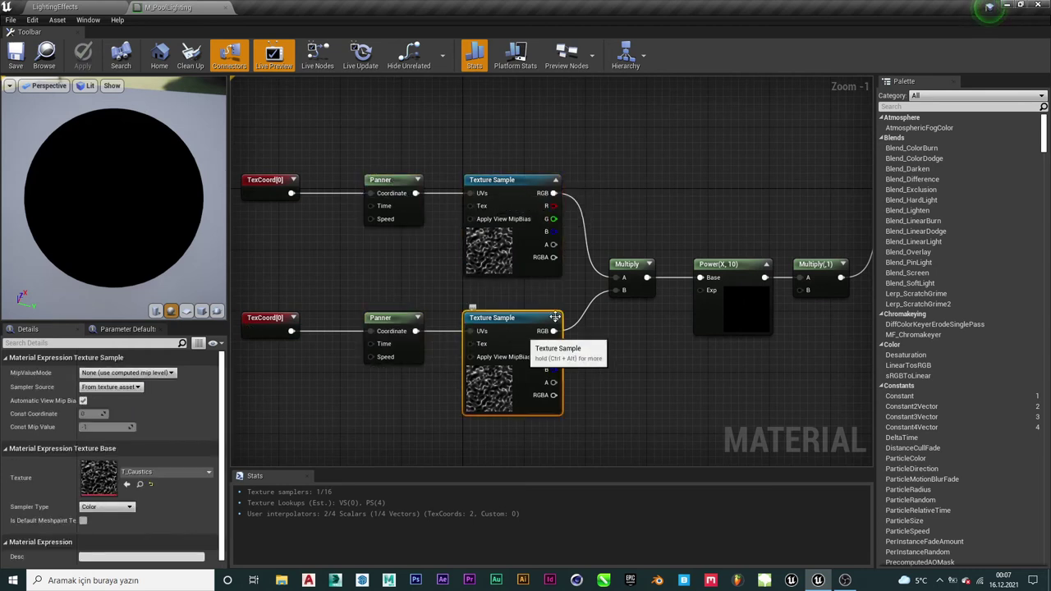
click(629, 265)
click(738, 266)
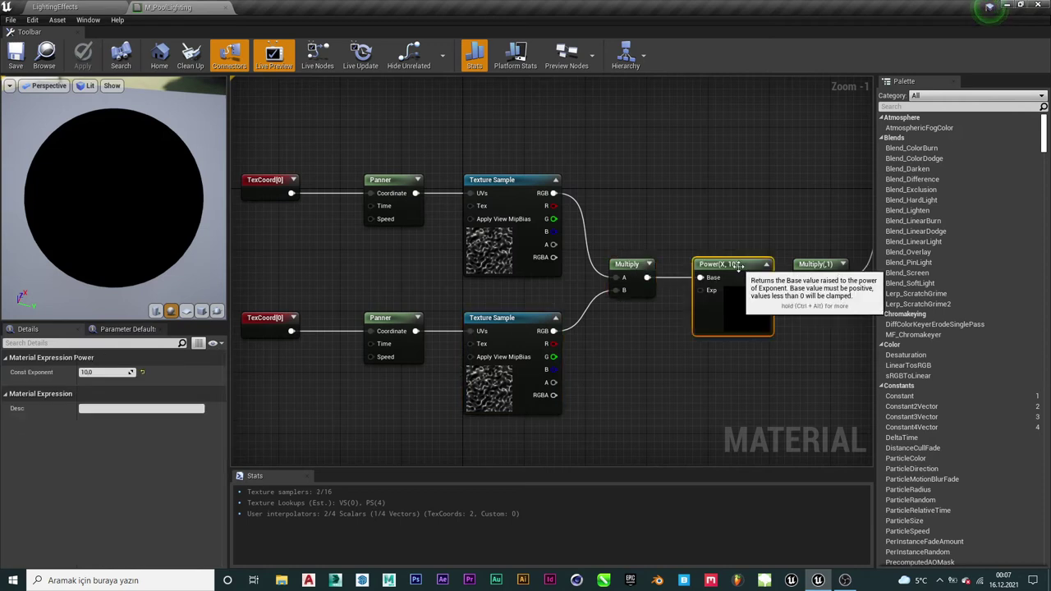
Set the final Multiply's Const B to 2.0, then return to the LightingEffects level.
click(816, 265)
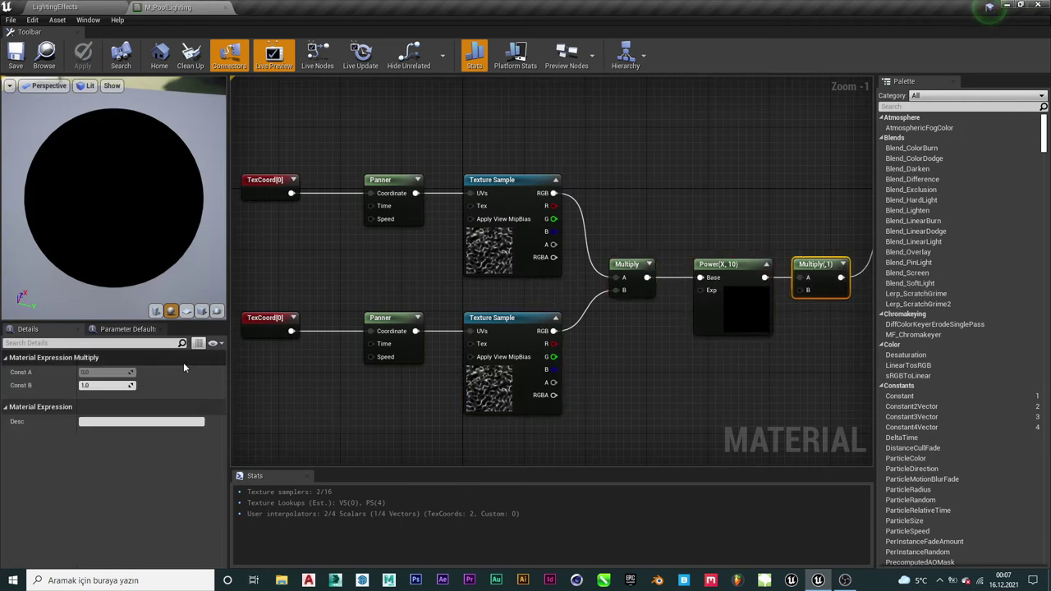
click(106, 385)
text(2)
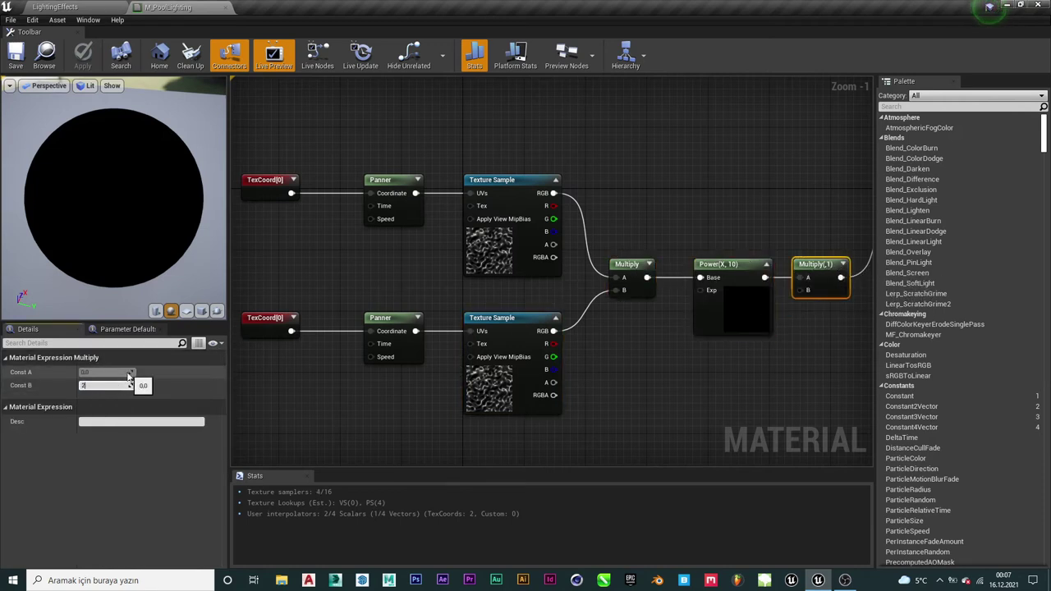
key(Return)
scroll(597, 342, down, 2)
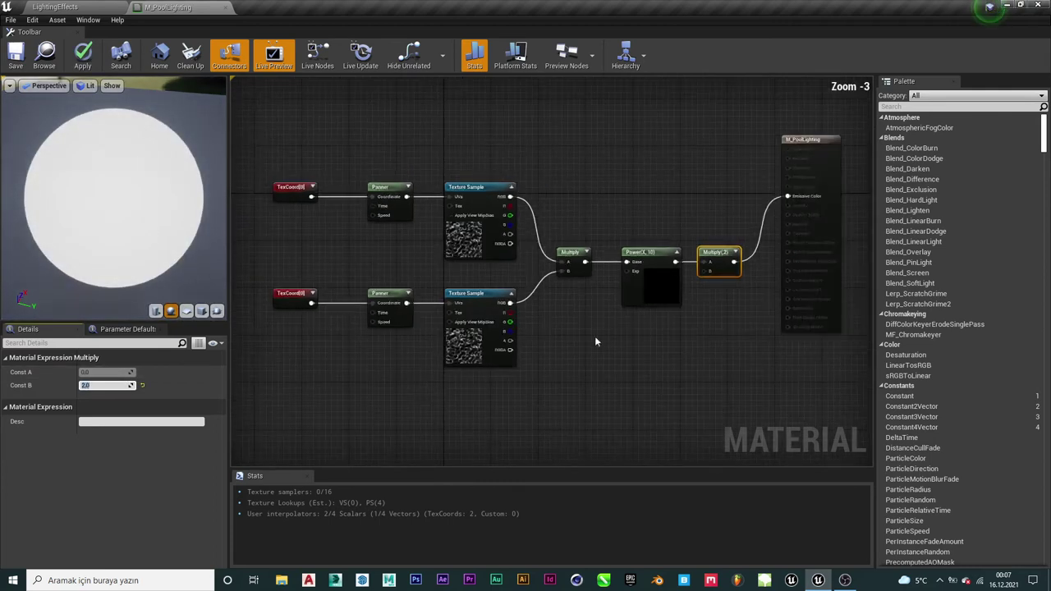
right_drag(622, 342, 626, 343)
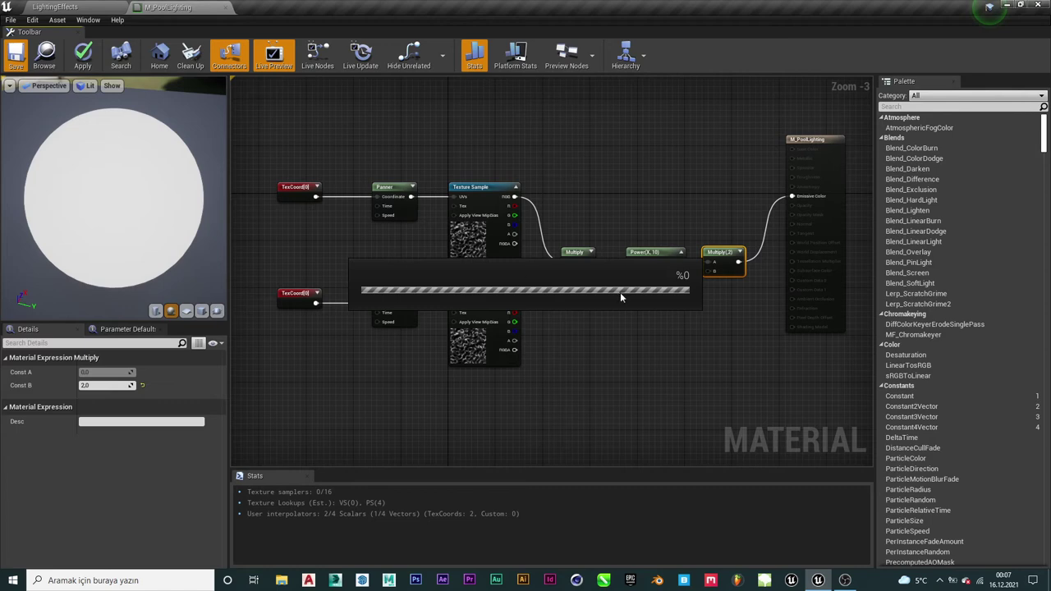
click(103, 5)
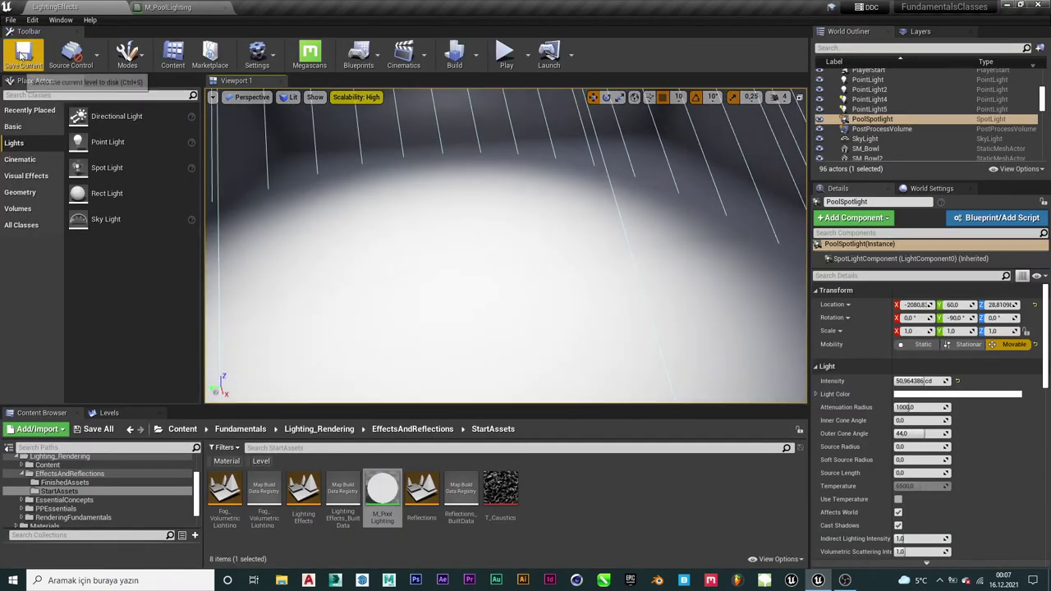
Save LightingEffects, inspect the floor beneath PoolSpotlight, then go back to M_PoolLighting.
click(23, 54)
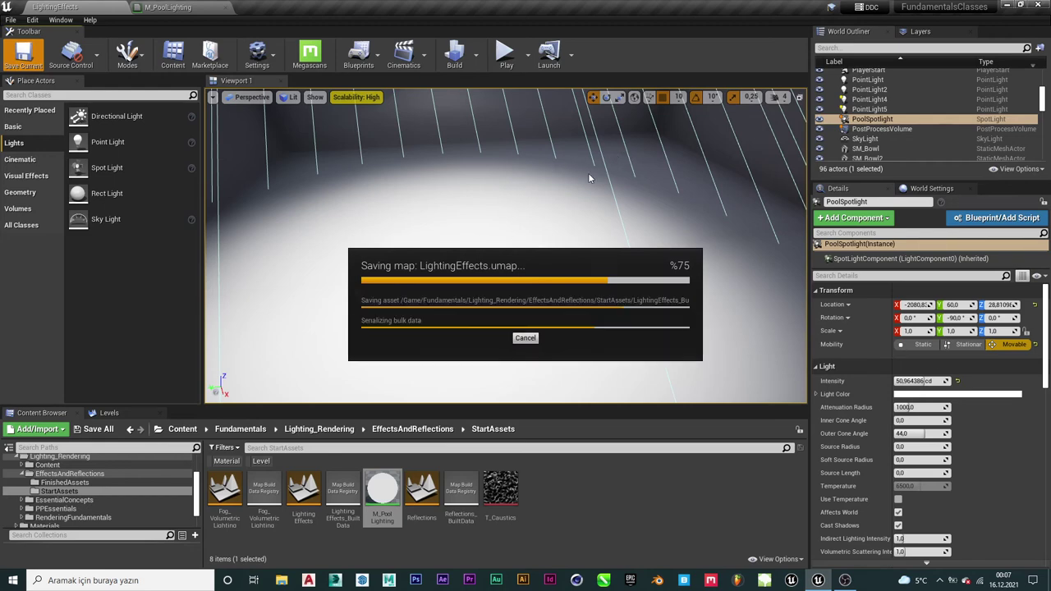
key(f)
right_drag(563, 193, 562, 193)
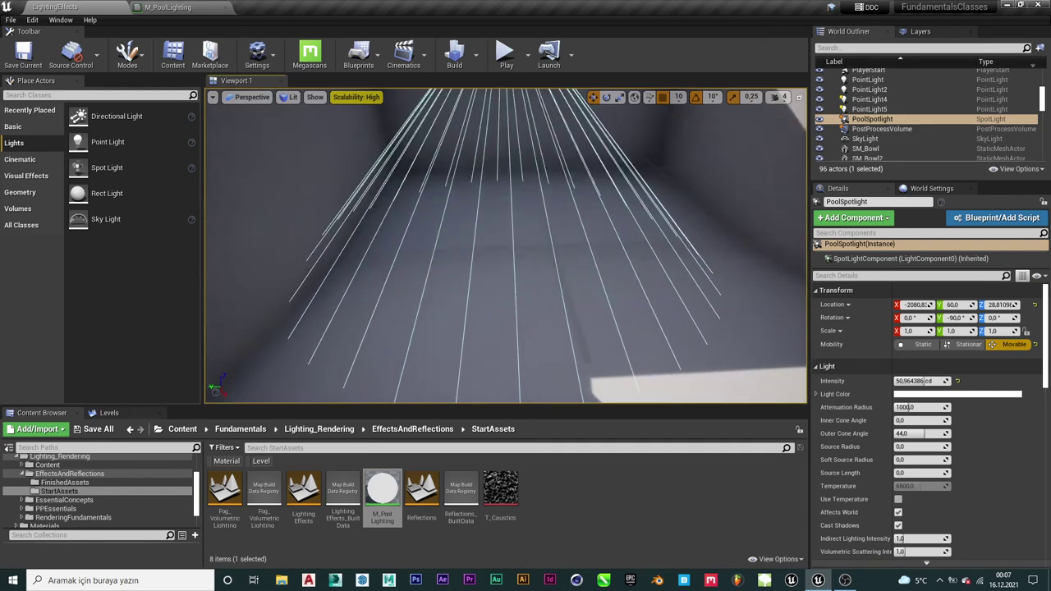
click(156, 6)
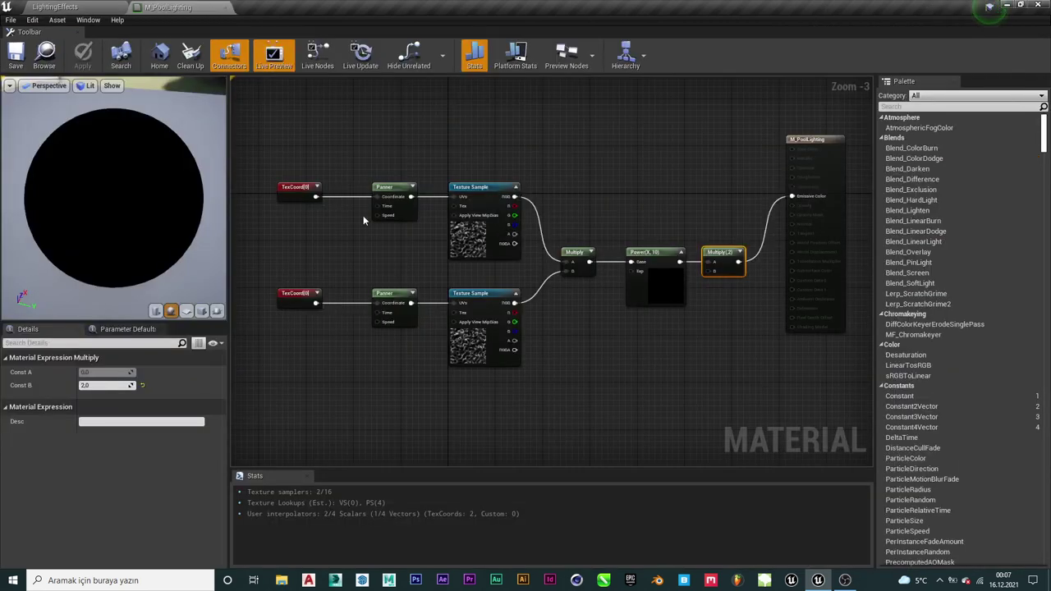
Inspect both TexCoord tilings, both Panner speeds, the first Multiply and the Power exponent.
scroll(363, 218, up, 2)
click(288, 182)
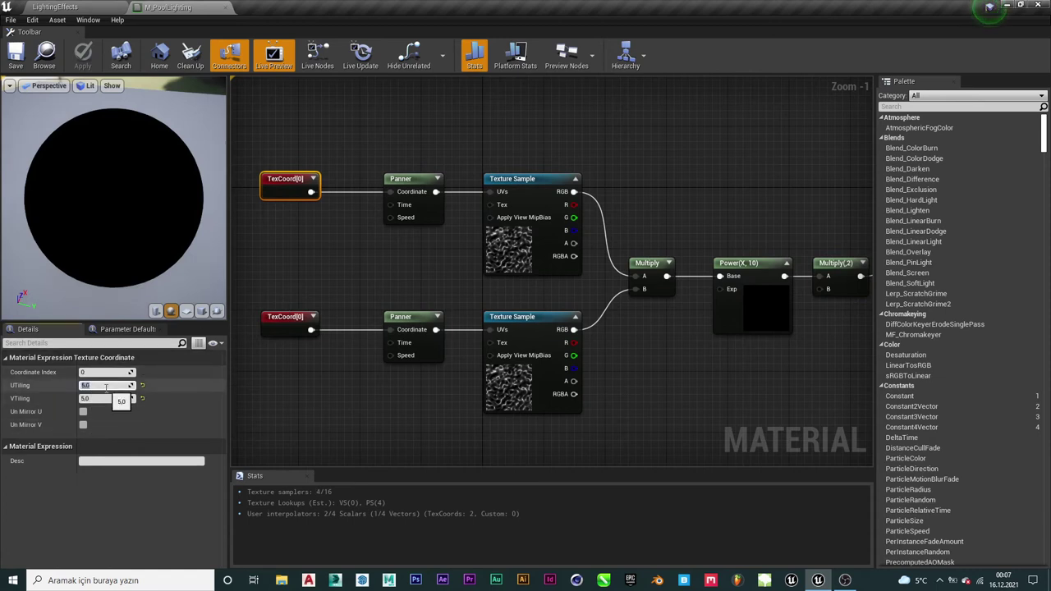
click(275, 319)
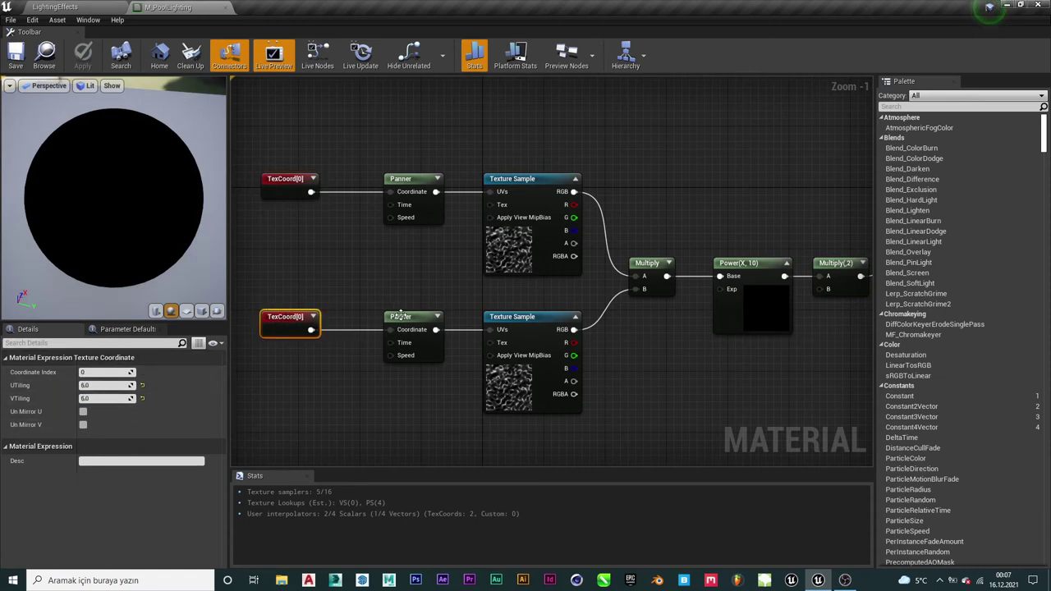
click(400, 317)
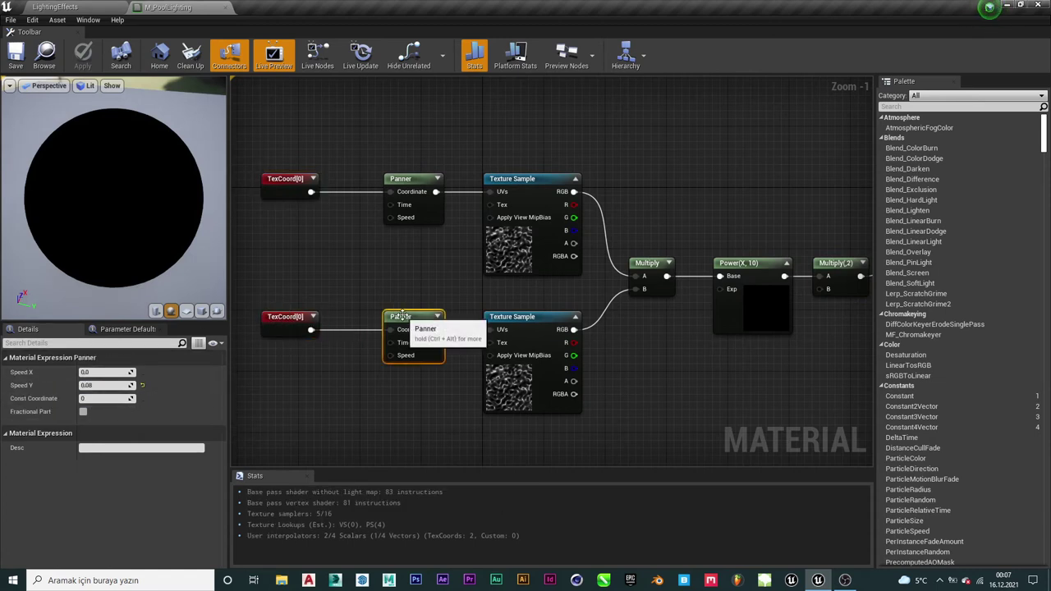
click(404, 178)
click(648, 264)
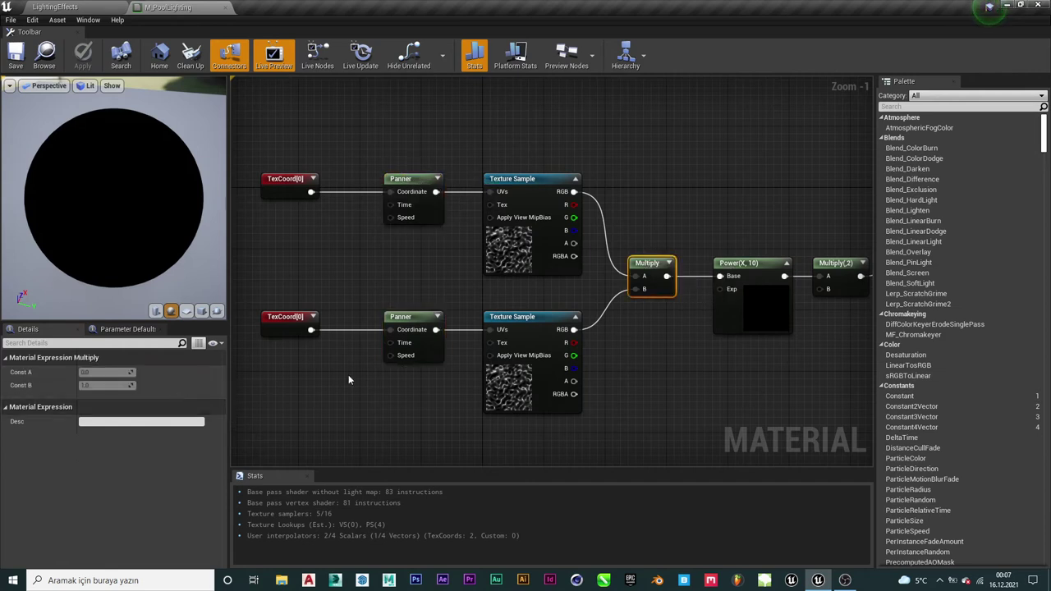
click(722, 254)
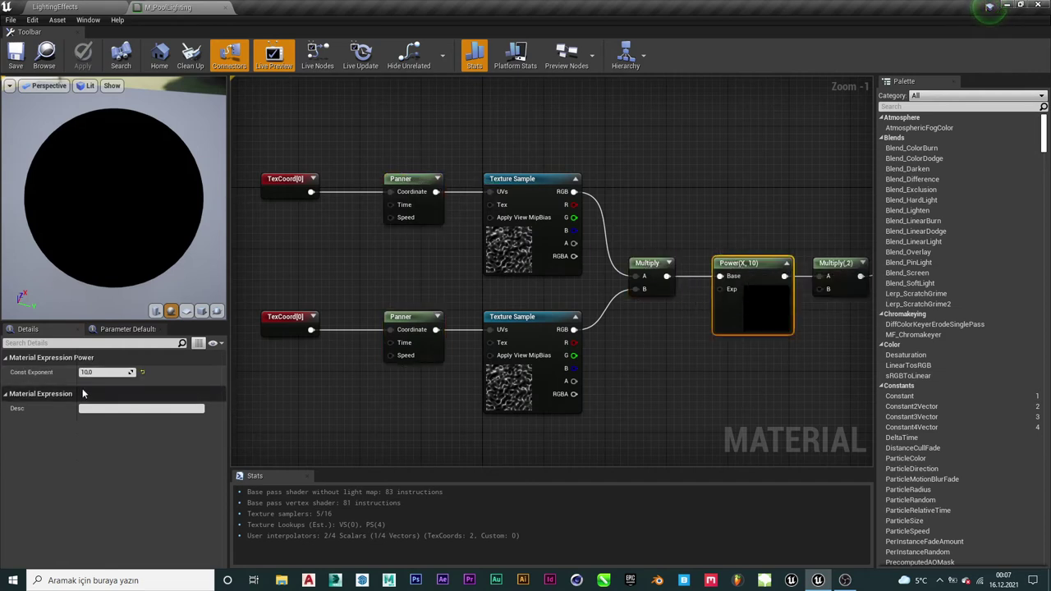
Lower the final Multiply's Const B to 1.5 and save the material.
click(846, 263)
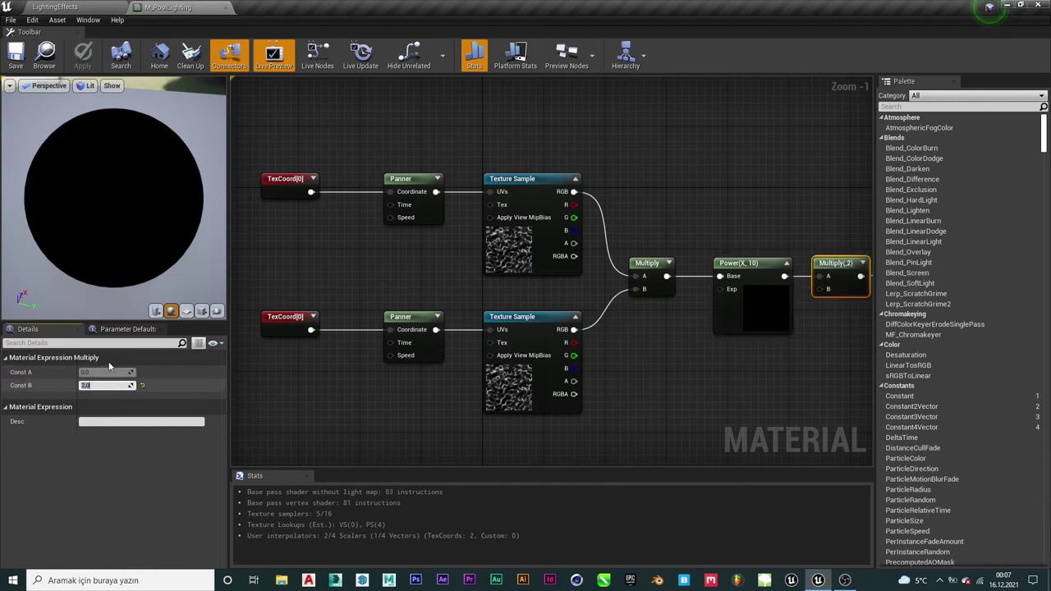
text(1.5)
key(Return)
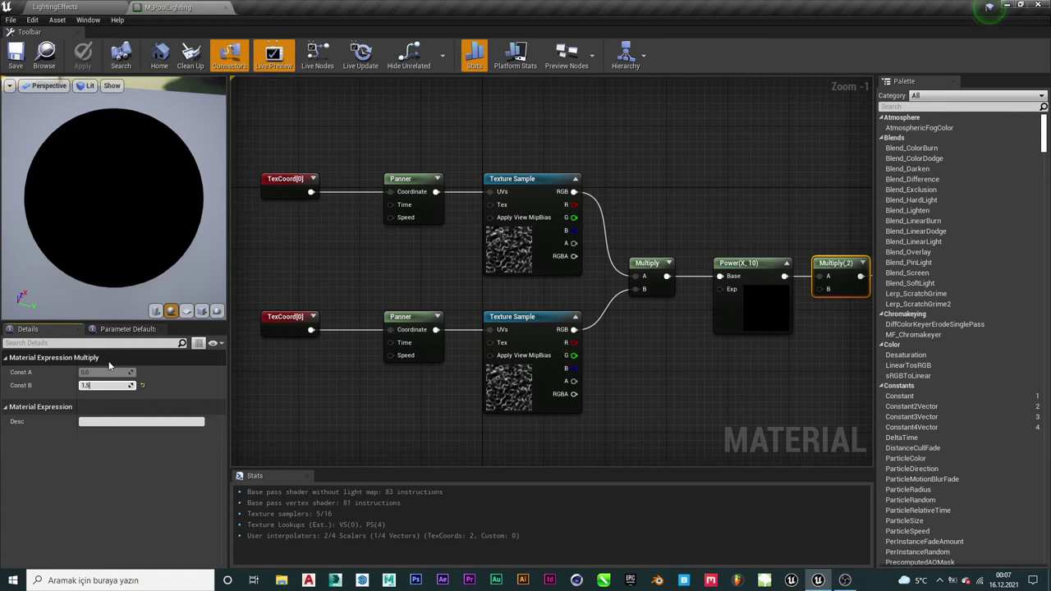
key(Return)
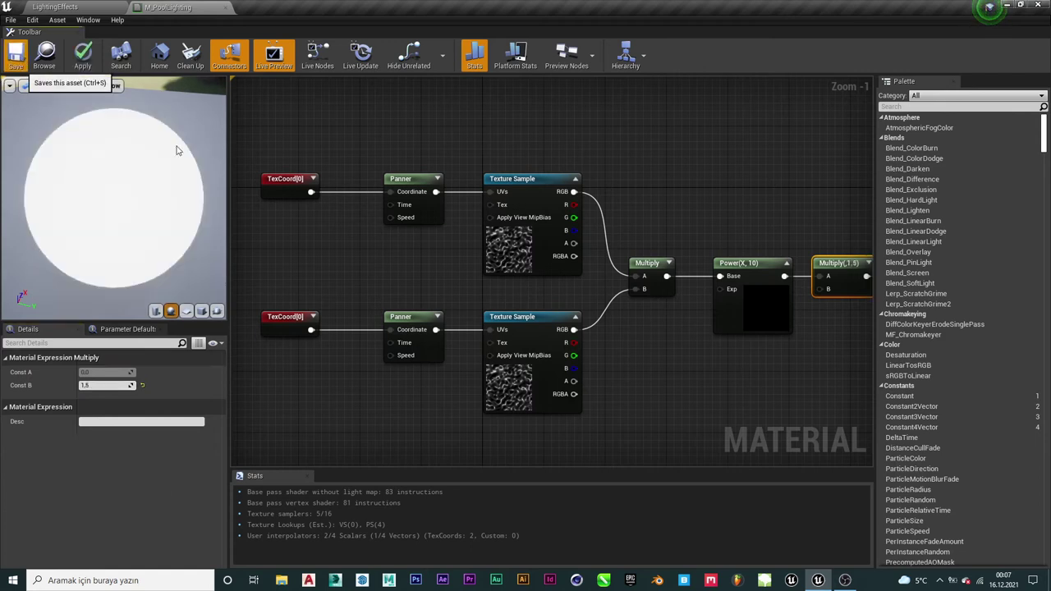
key(ctrl+s)
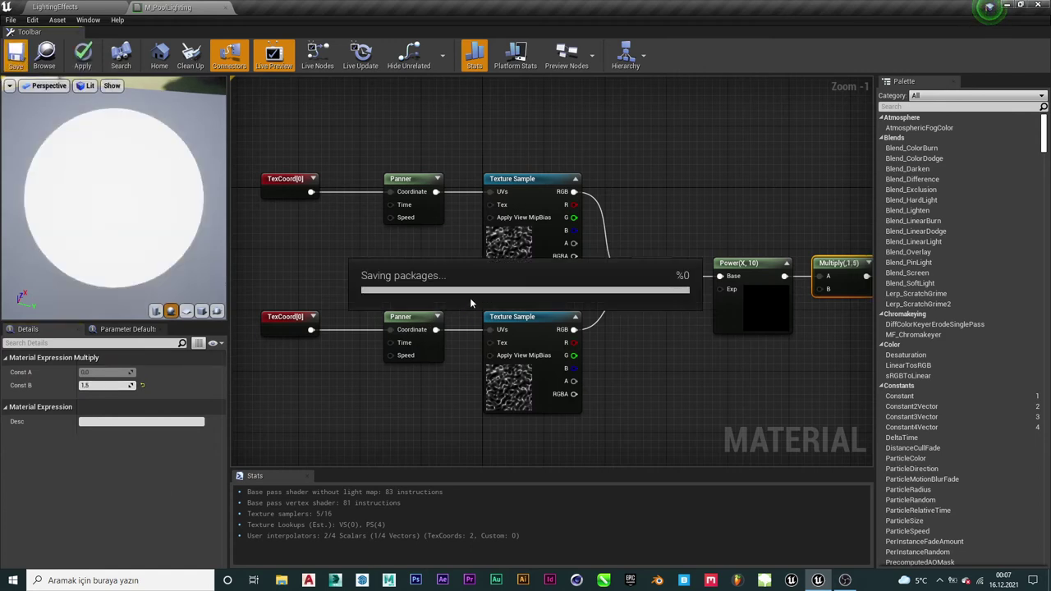
right_drag(757, 327, 746, 322)
click(745, 324)
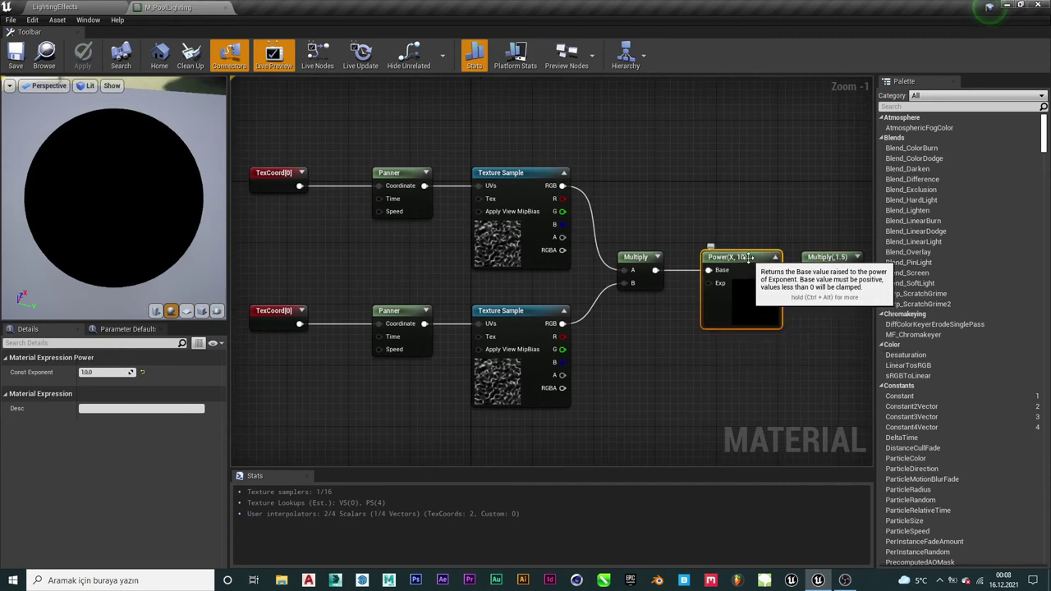
Replace the Power node with a new one wired between the first and final Multiply.
key(Delete)
drag(655, 270, 670, 274)
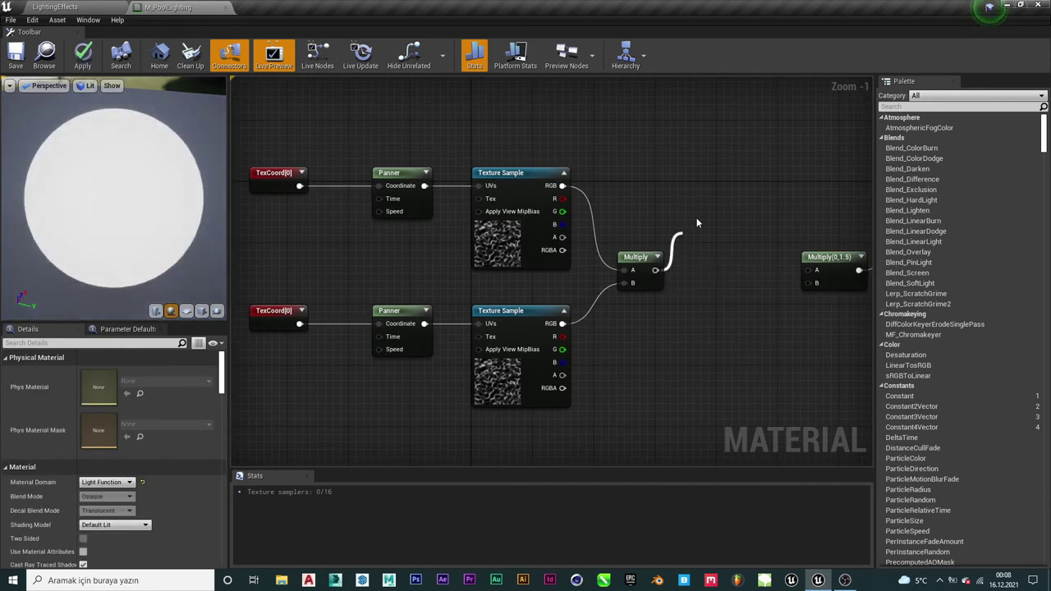
drag(696, 221, 707, 221)
text(power)
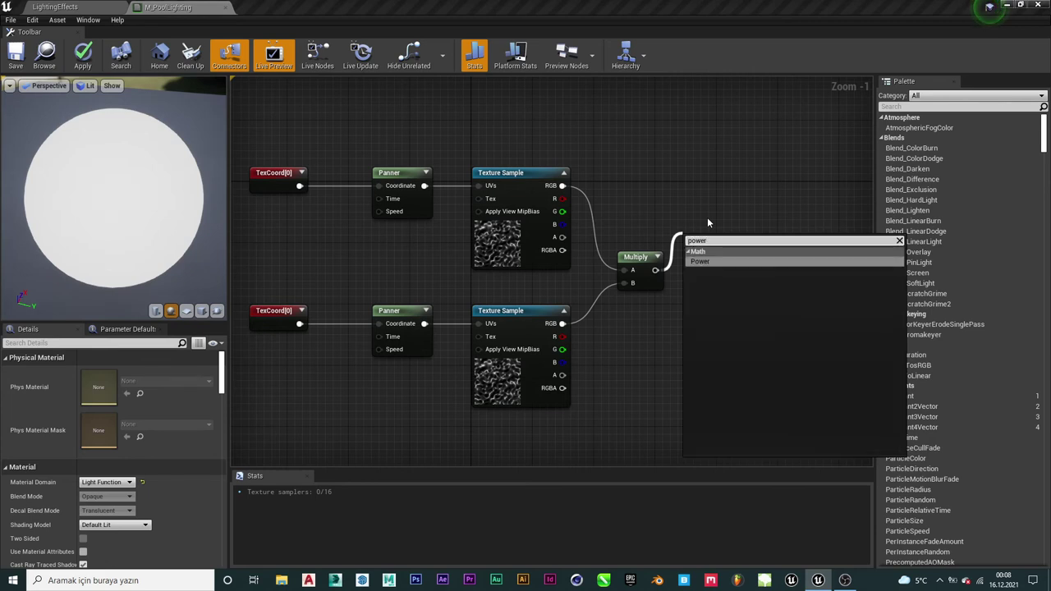
click(715, 261)
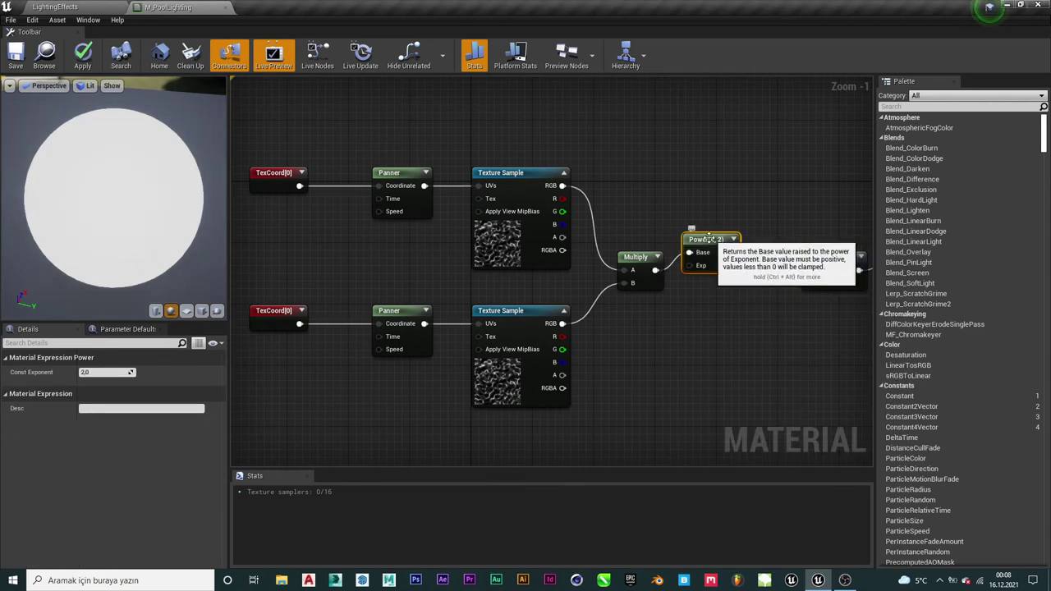
drag(708, 239, 721, 258)
mouse_move(816, 270)
mouse_down()
mouse_move(742, 270)
mouse_move(815, 281)
mouse_move(816, 271)
mouse_up()
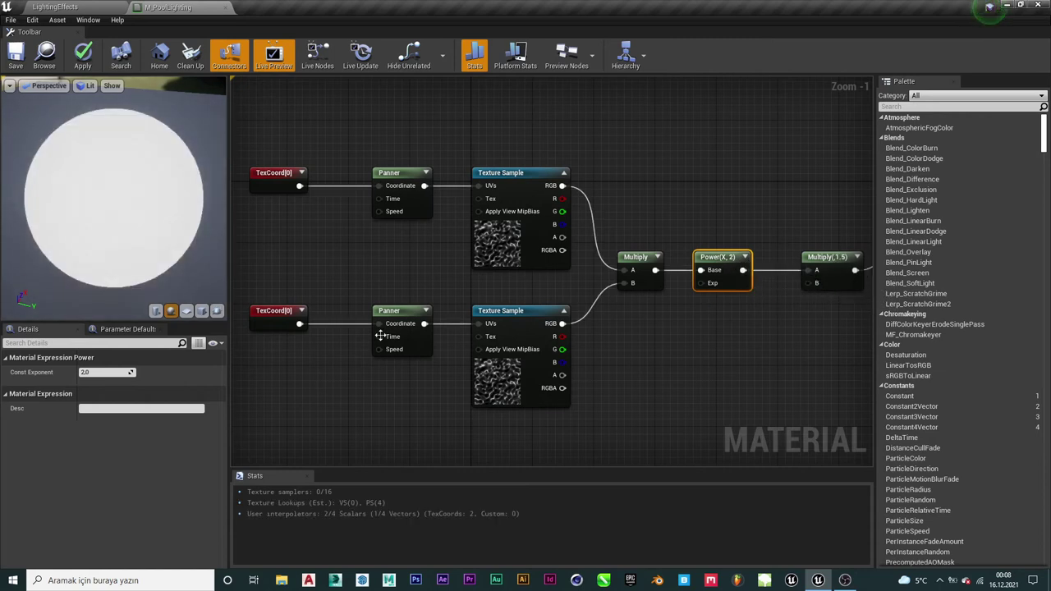
Give the new Power node an exponent of 1.5 and apply the material.
text(1.5)
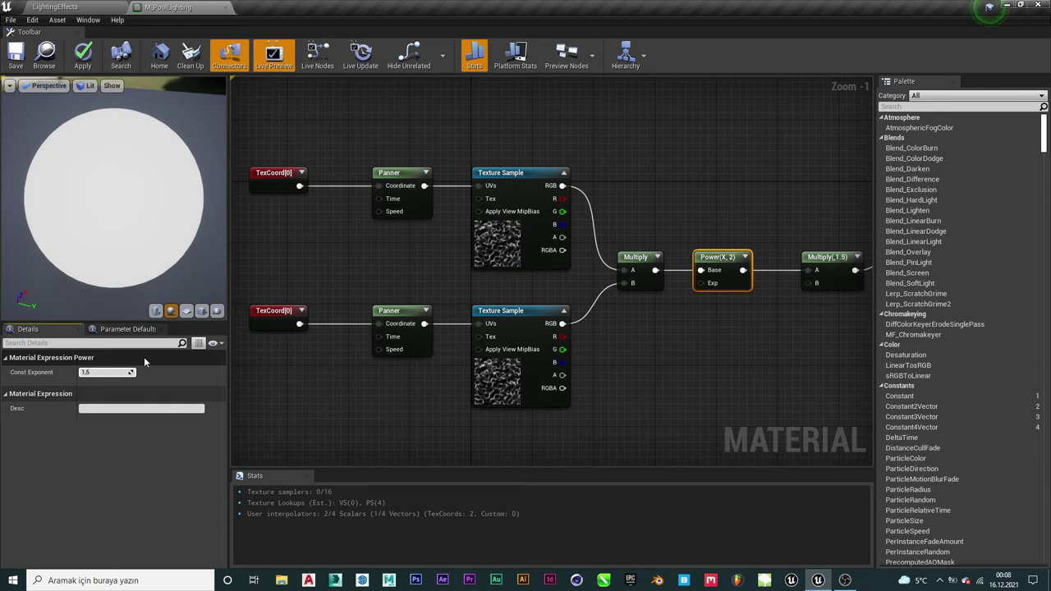
key(Return)
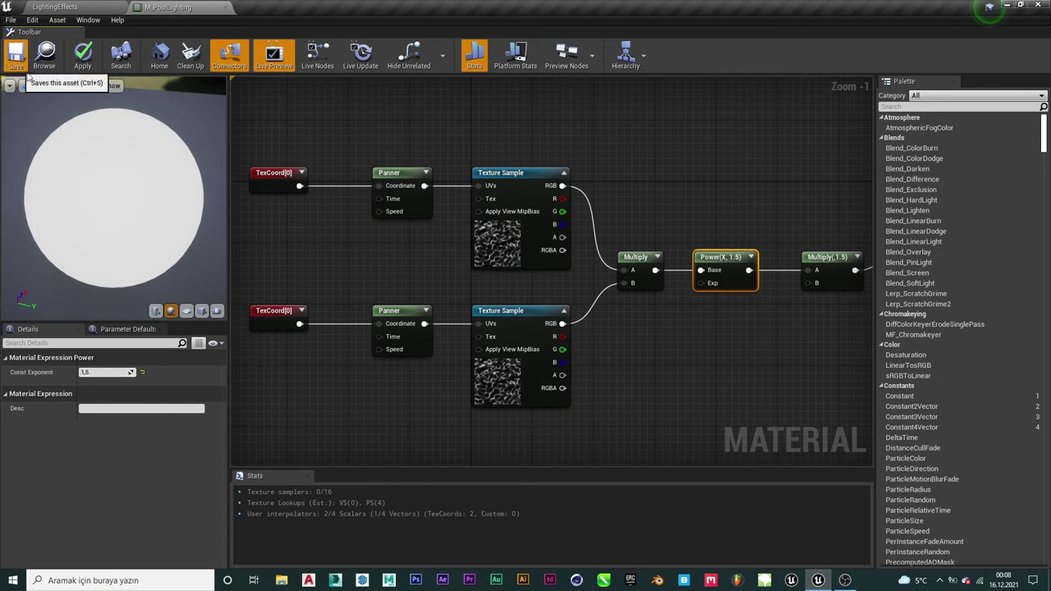
click(82, 54)
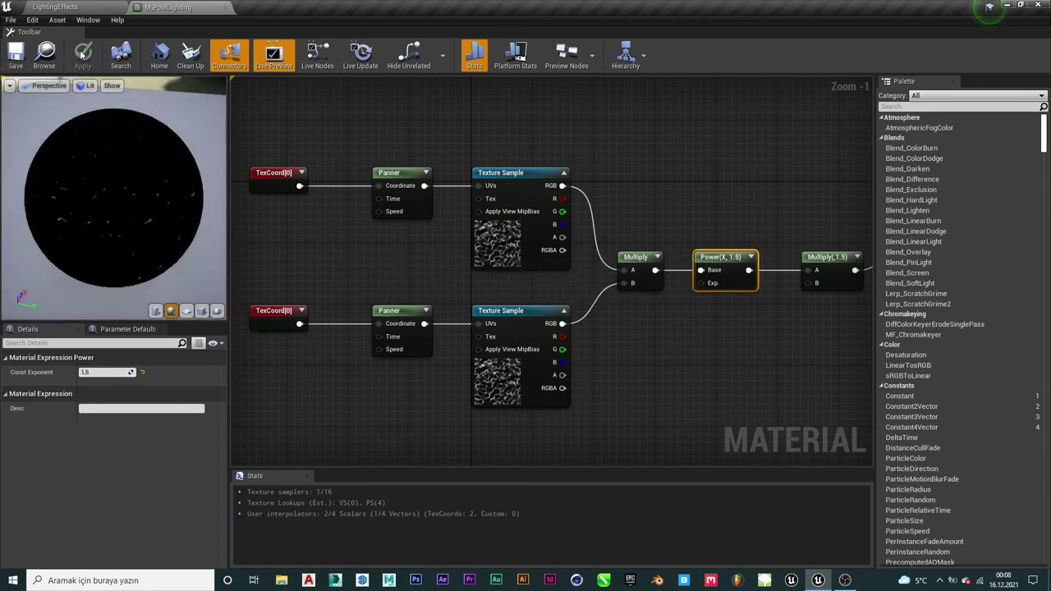
drag(75, 200, 76, 200)
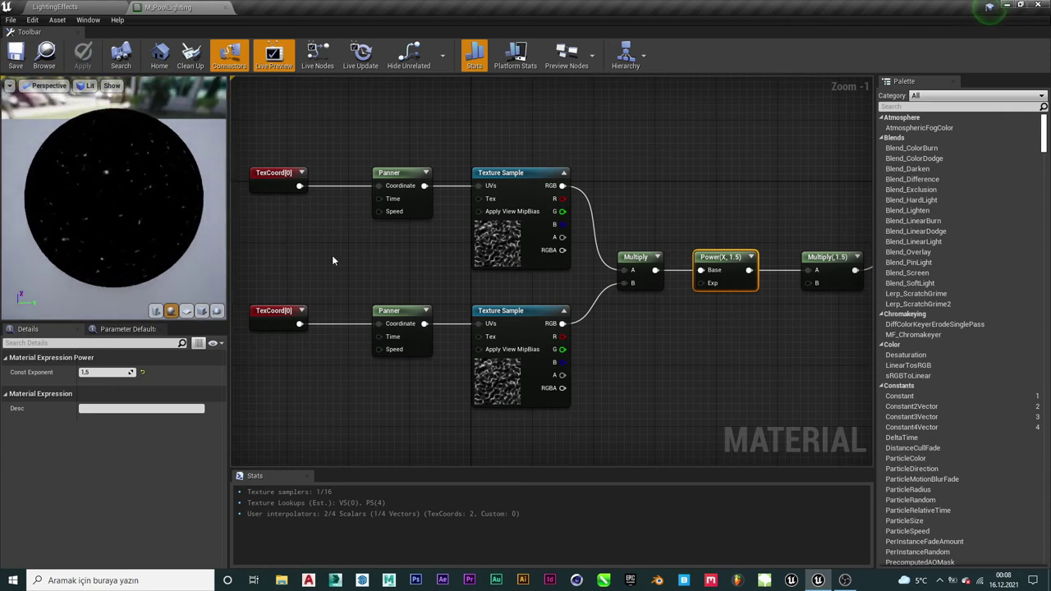
Set the final Multiply's Const B back to 2, then save and apply.
click(822, 267)
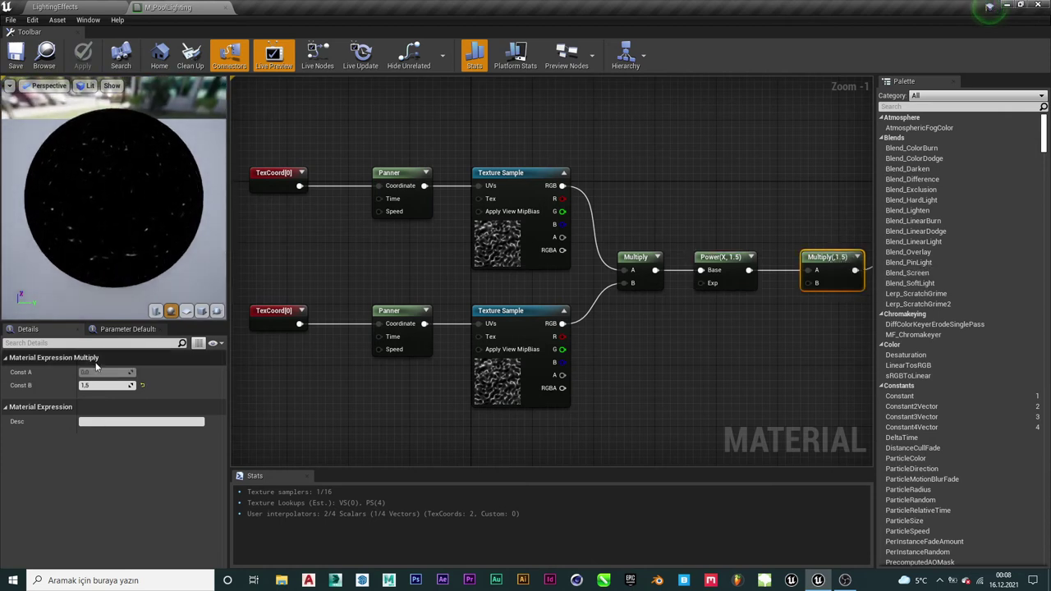
text(2)
click(416, 440)
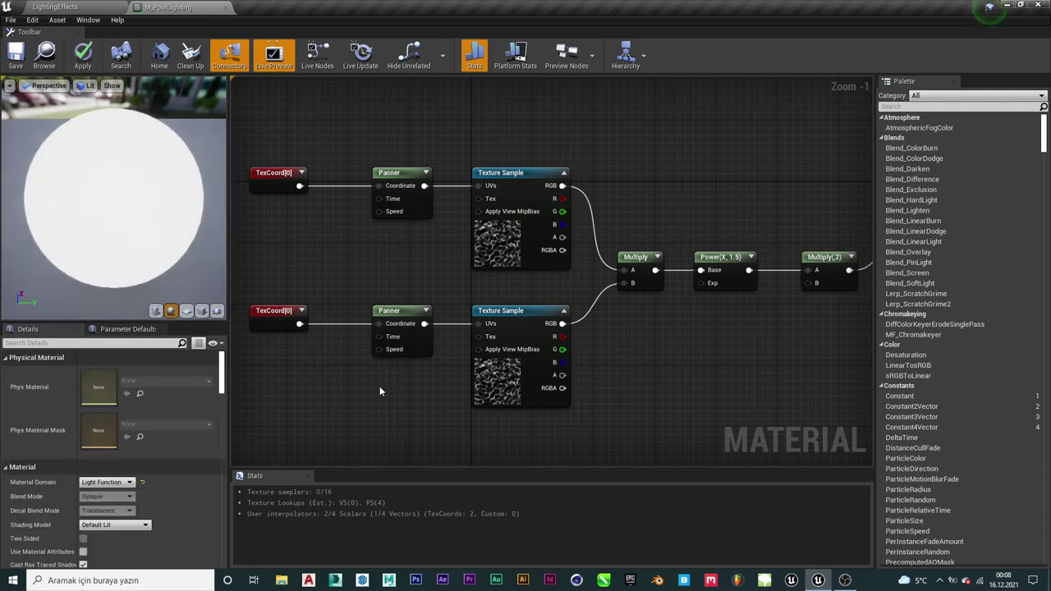
click(15, 55)
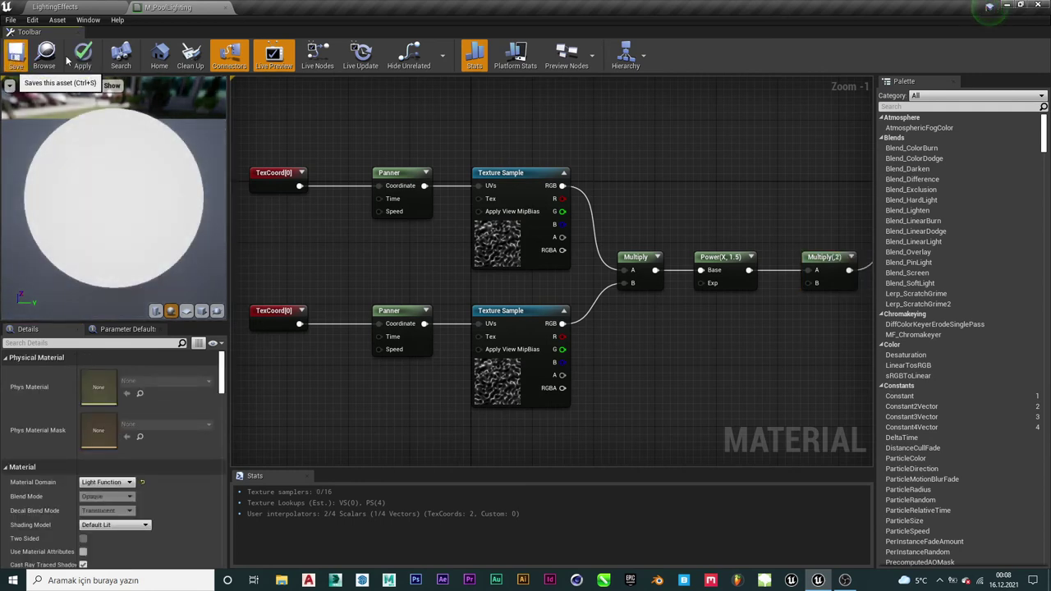
click(79, 63)
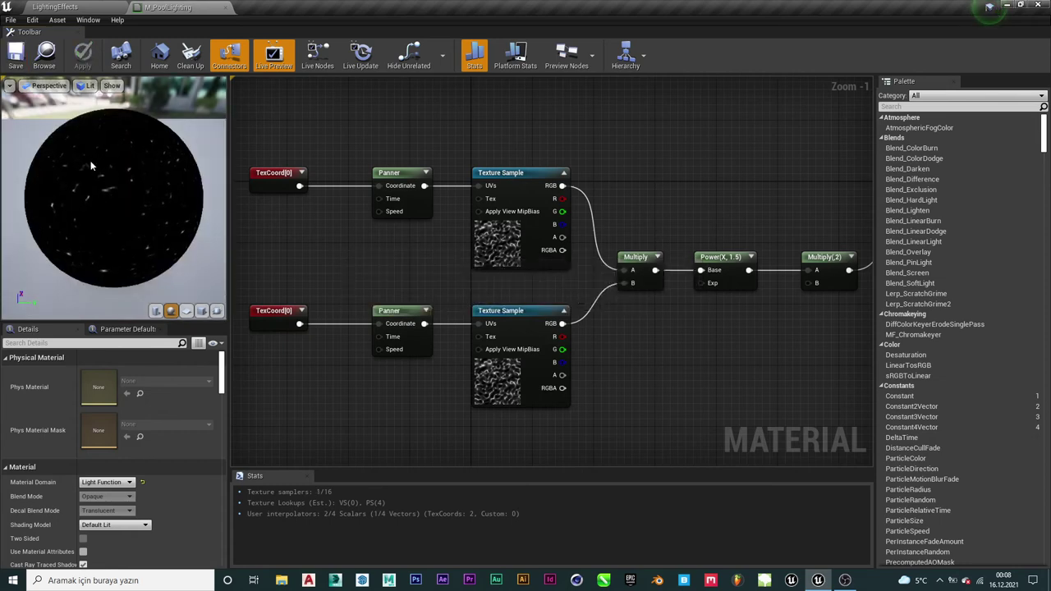
Save the LightingEffects level and raise the pool spotlight 40 units higher.
click(56, 7)
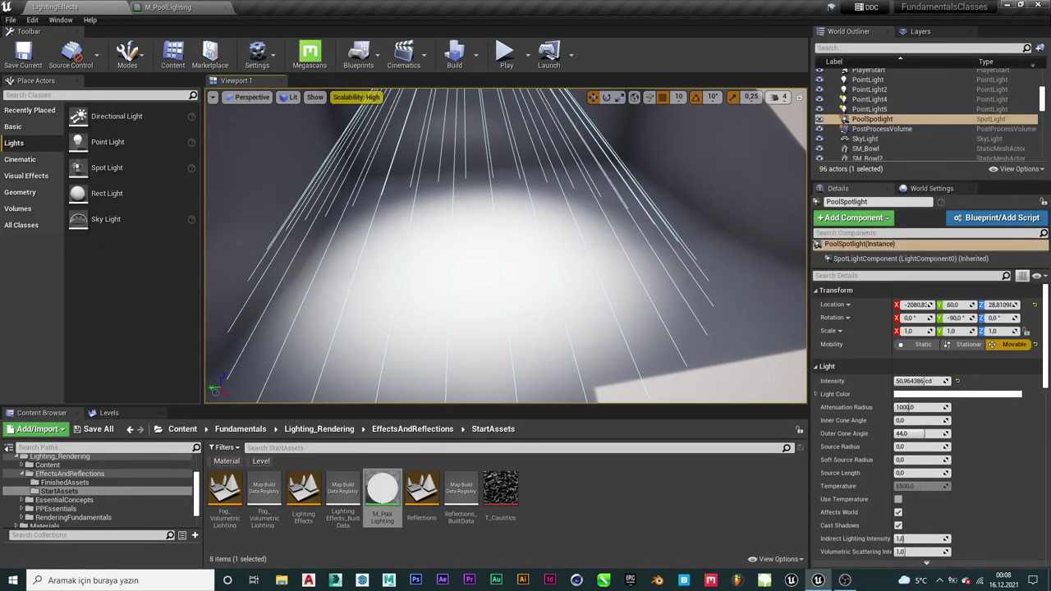
key(ctrl+s)
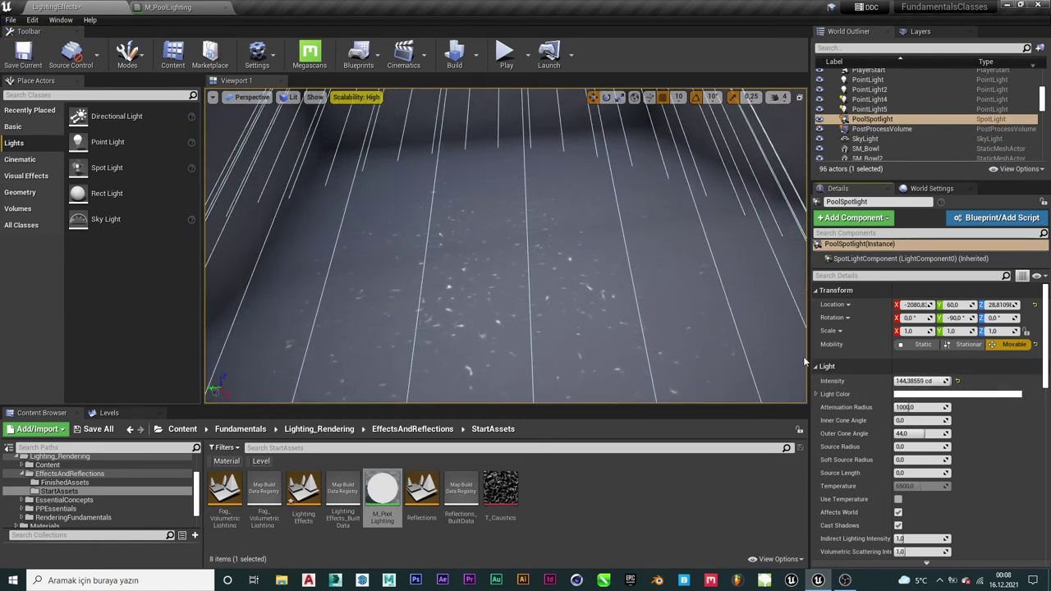
mouse_move(505, 246)
right_down()
mouse_move(493, 255)
mouse_move(511, 141)
mouse_move(514, 225)
right_up()
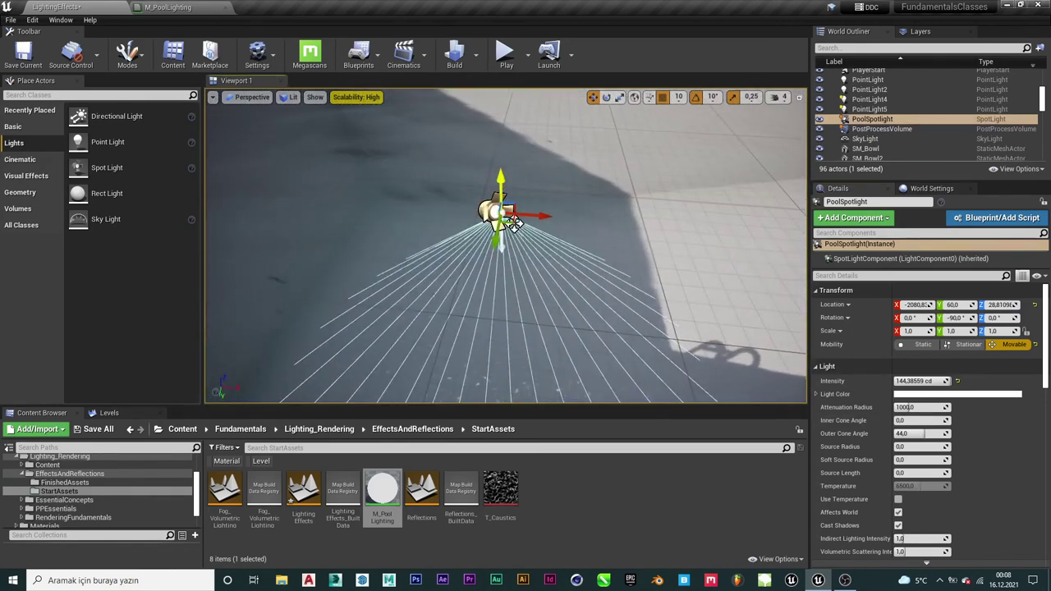
drag(514, 224, 513, 125)
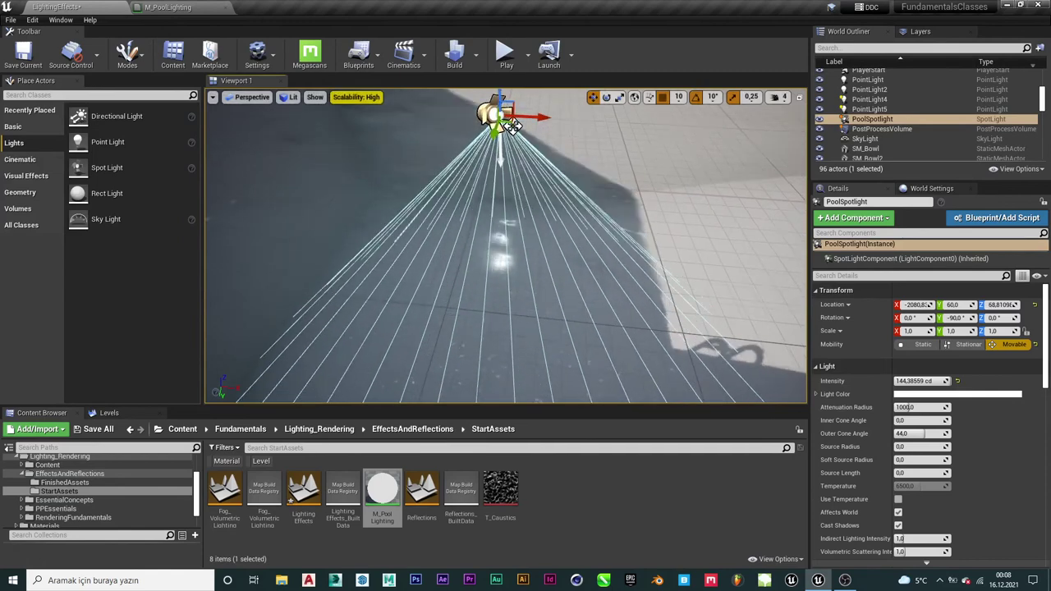
mouse_move(513, 125)
right_down()
mouse_move(516, 297)
mouse_move(461, 212)
right_up()
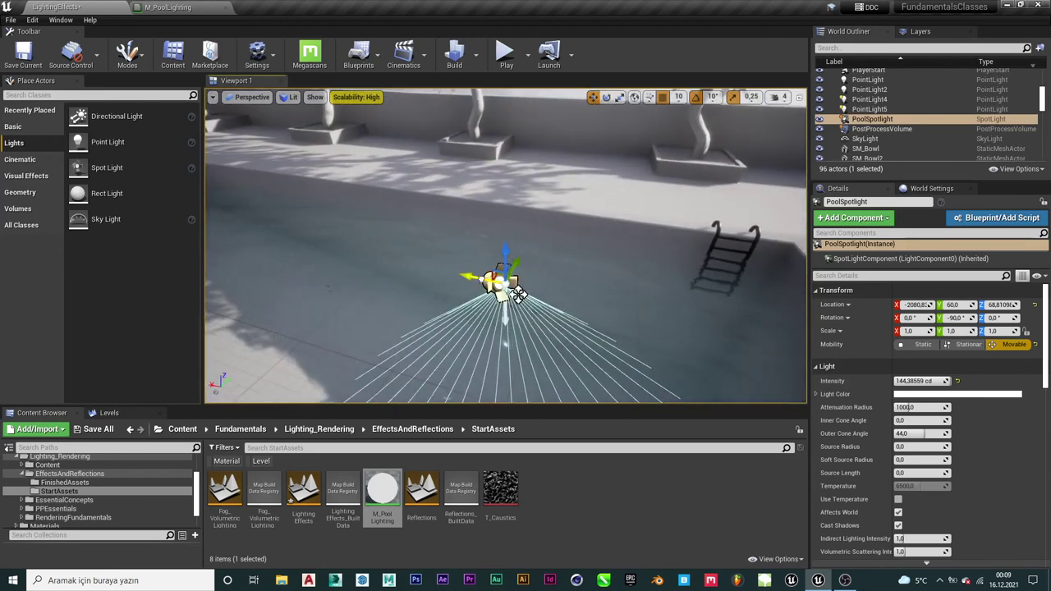
Slide PoolSpotlight to X -2070.8 and set its height to about Z 148.8.
drag(309, 221, 386, 246)
right_drag(386, 246, 460, 230)
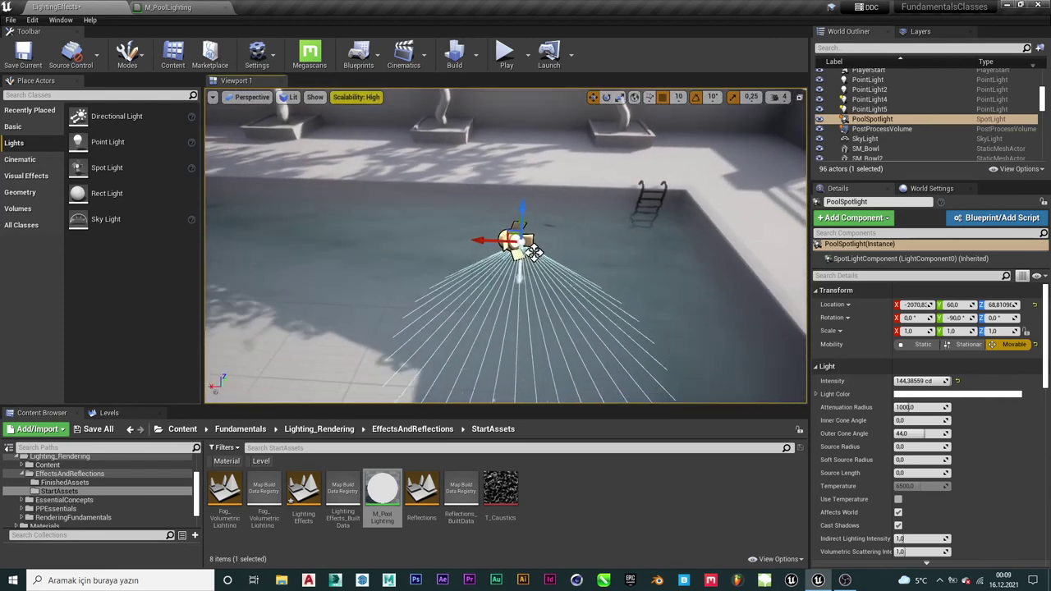
right_drag(590, 237, 596, 192)
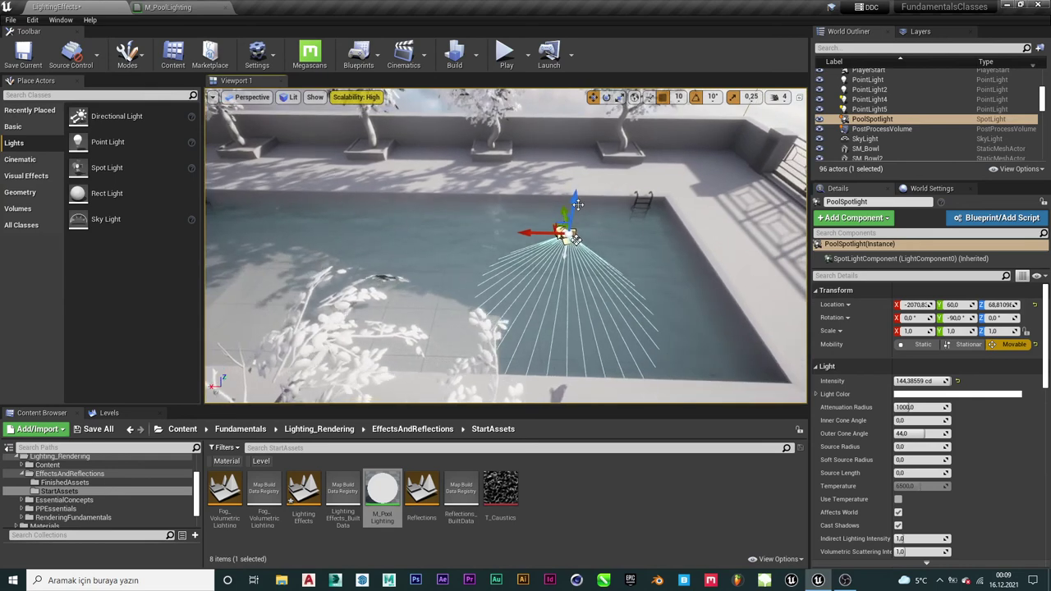
mouse_move(599, 162)
mouse_down()
mouse_move(549, 199)
mouse_move(370, 192)
mouse_move(214, 210)
mouse_up()
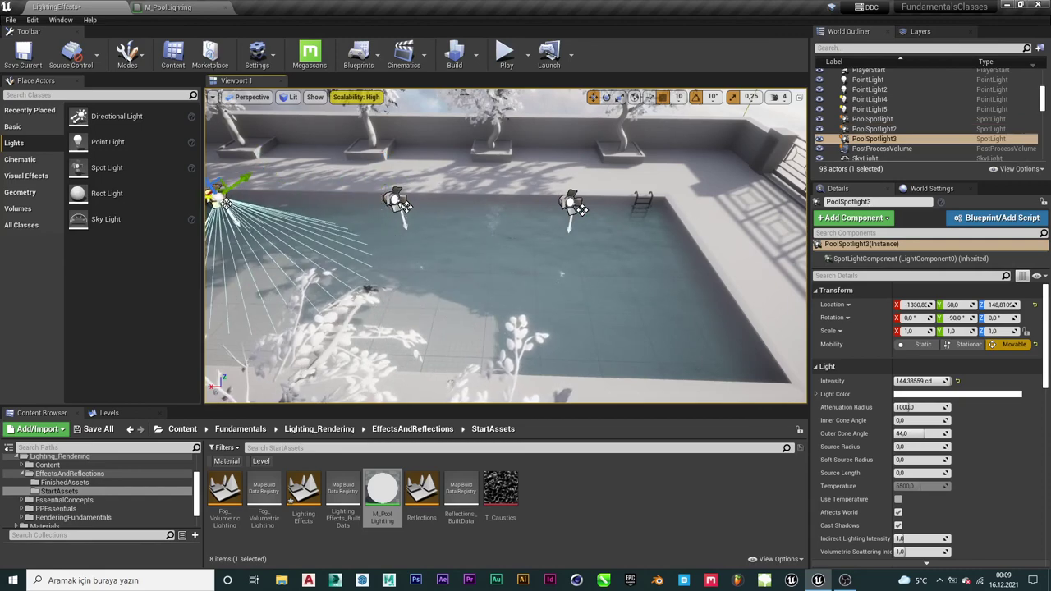
Duplicate the spotlight further along the pool and reset its Outer Cone Angle to 44.
right_drag(214, 209, 246, 189)
mouse_move(528, 164)
right_down()
mouse_move(534, 246)
mouse_move(509, 262)
right_up()
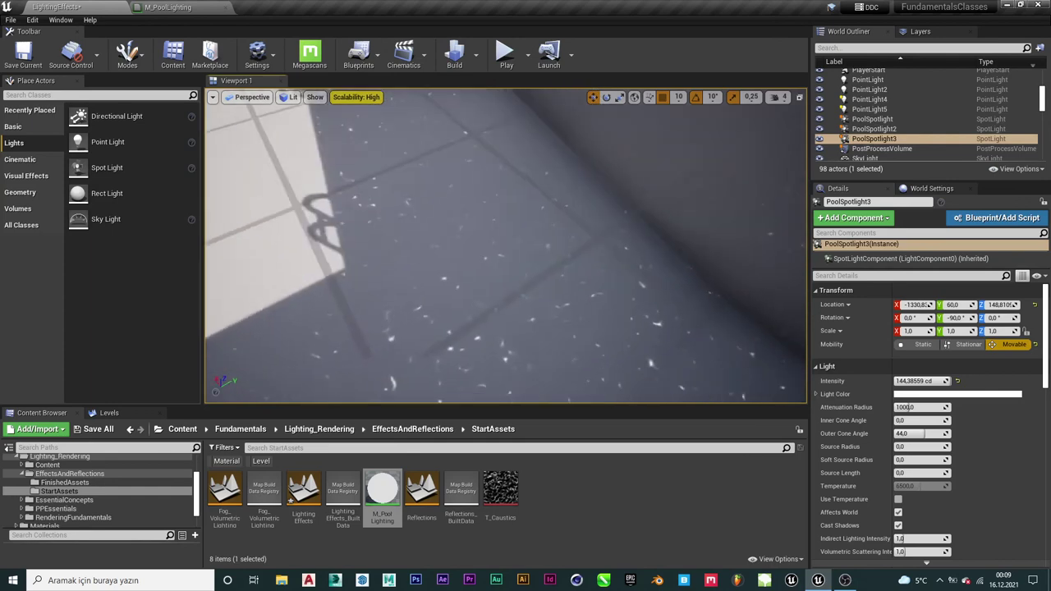
right_drag(330, 199, 330, 199)
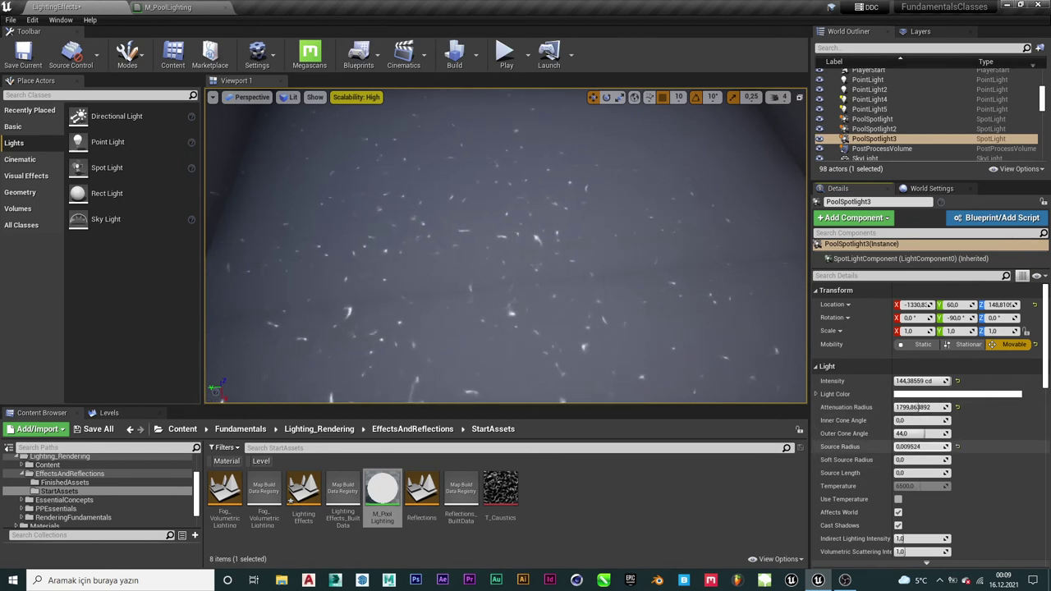
scroll(924, 460, down, 1)
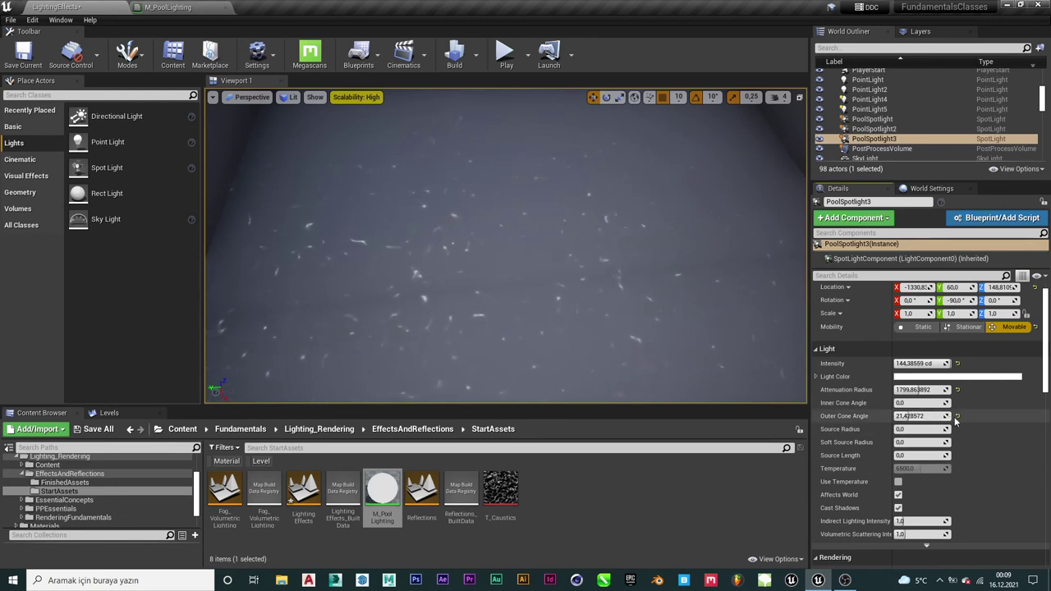
click(956, 417)
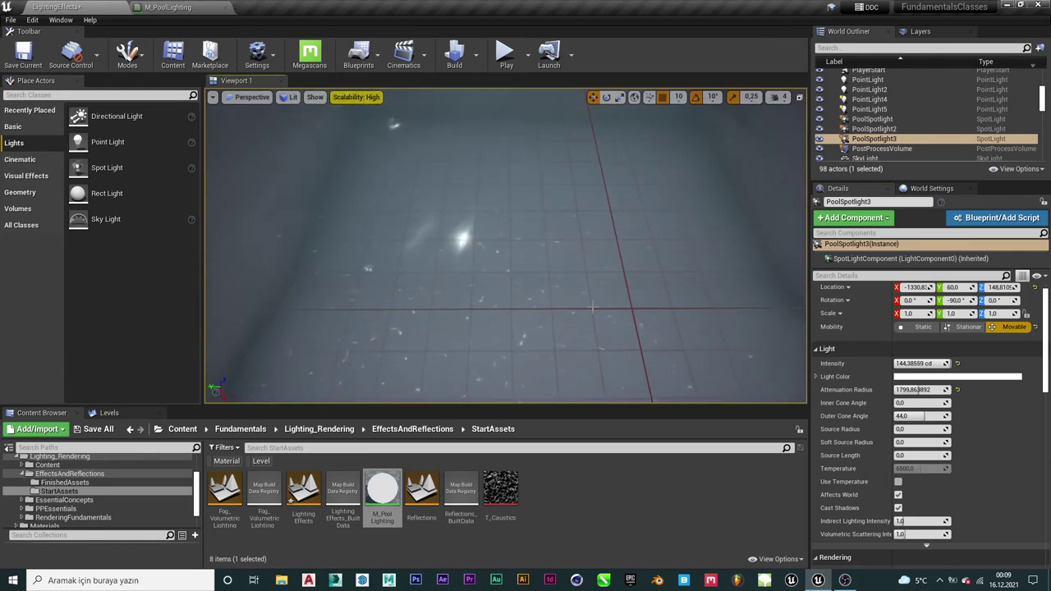
Switch to an immersive full-screen viewport and inspect the caustics on the pool floor.
key(F11)
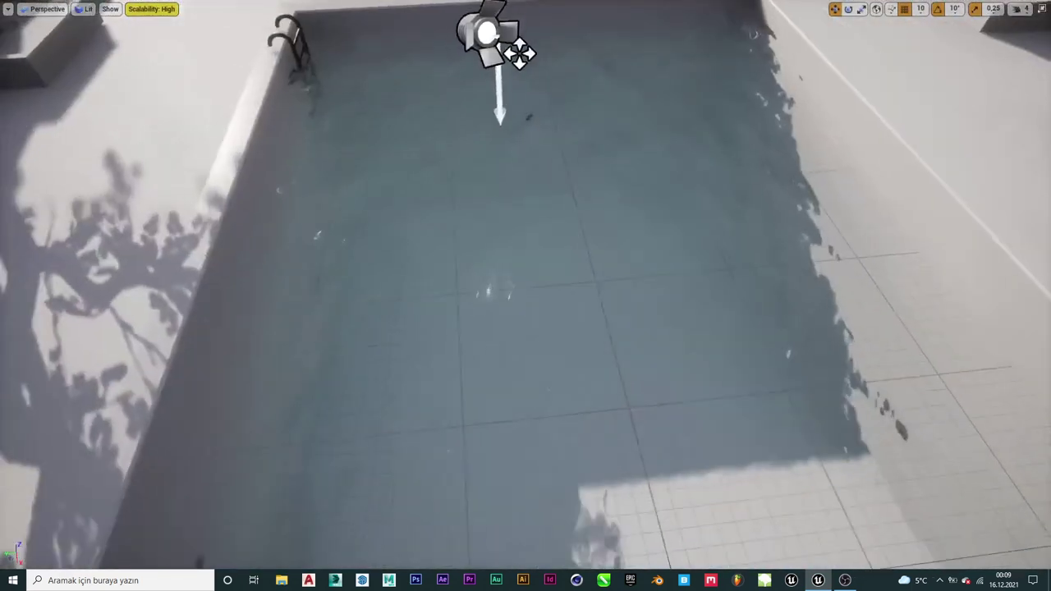
mouse_move(526, 296)
right_down()
mouse_move(575, 295)
mouse_move(553, 181)
right_up()
click(554, 265)
right_drag(554, 266, 554, 328)
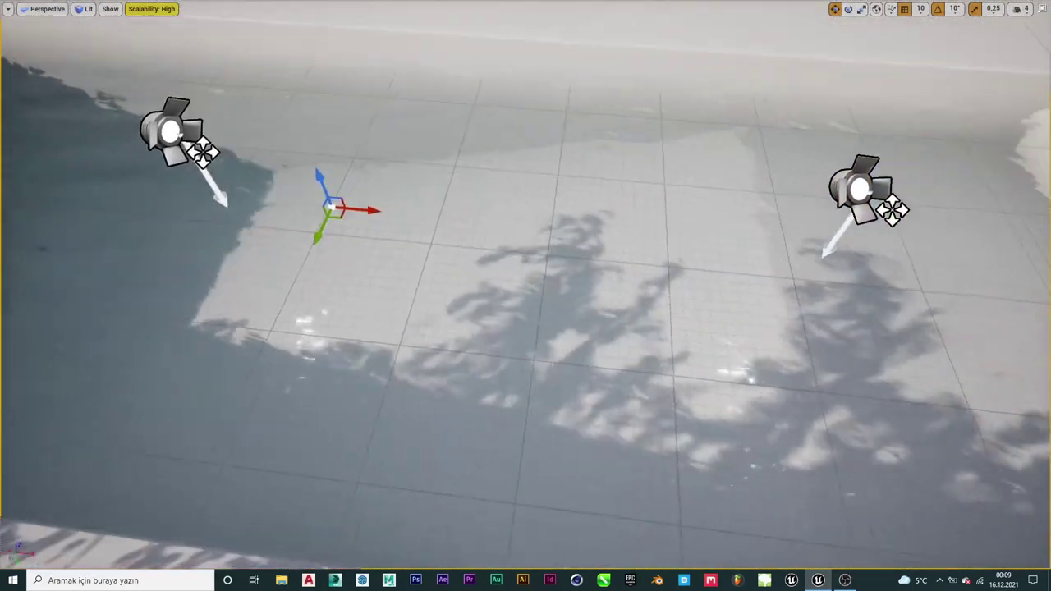
mouse_move(526, 296)
right_down()
mouse_move(492, 271)
mouse_move(526, 312)
mouse_move(526, 296)
mouse_move(526, 312)
right_up()
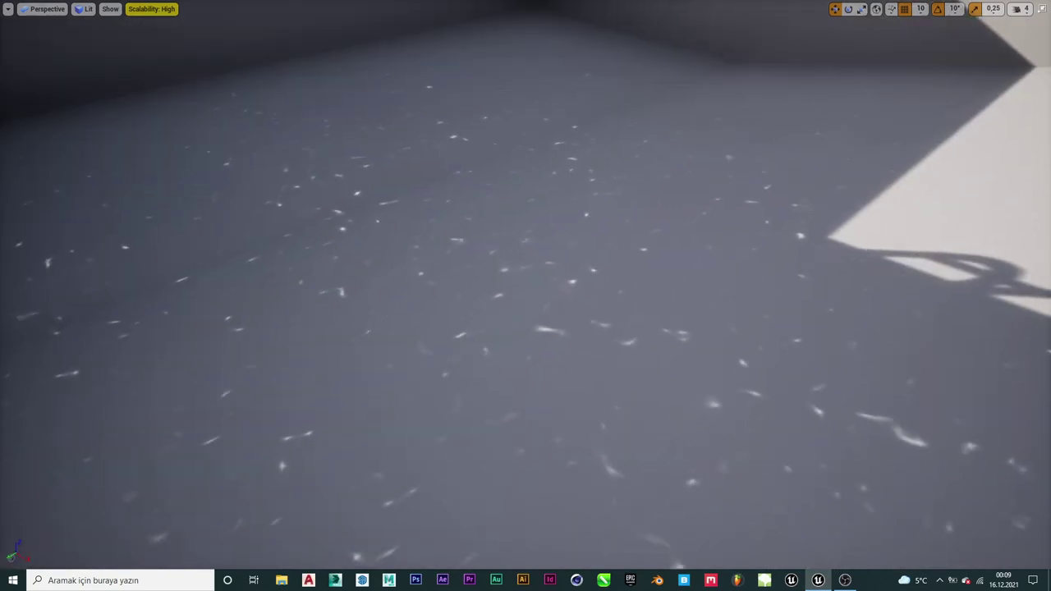
right_drag(526, 296, 525, 279)
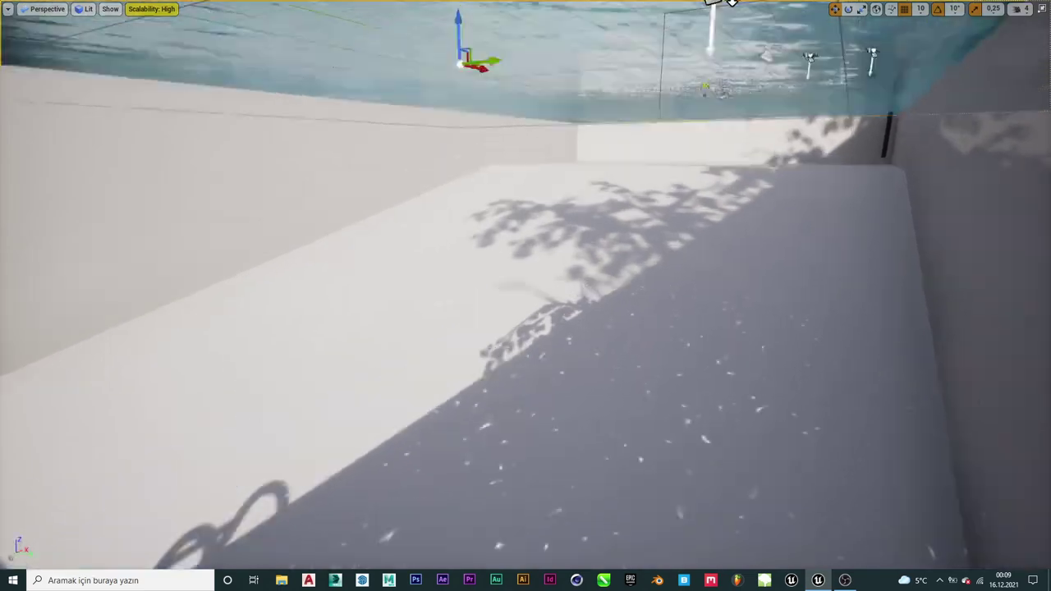
right_drag(418, 335, 418, 336)
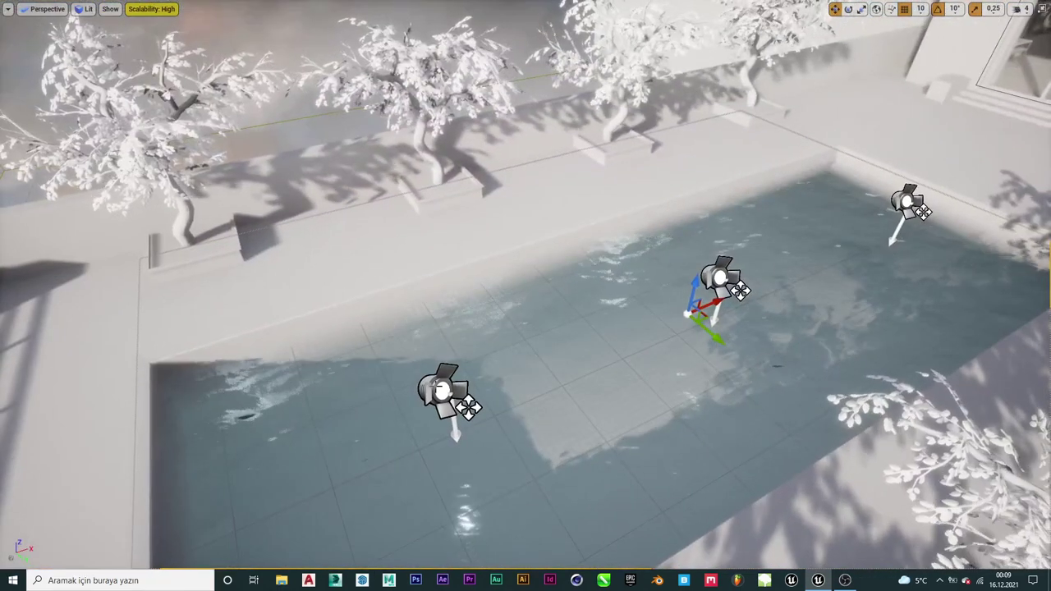
Raise the lower-left spotlight higher above the water with the move gizmo.
click(444, 392)
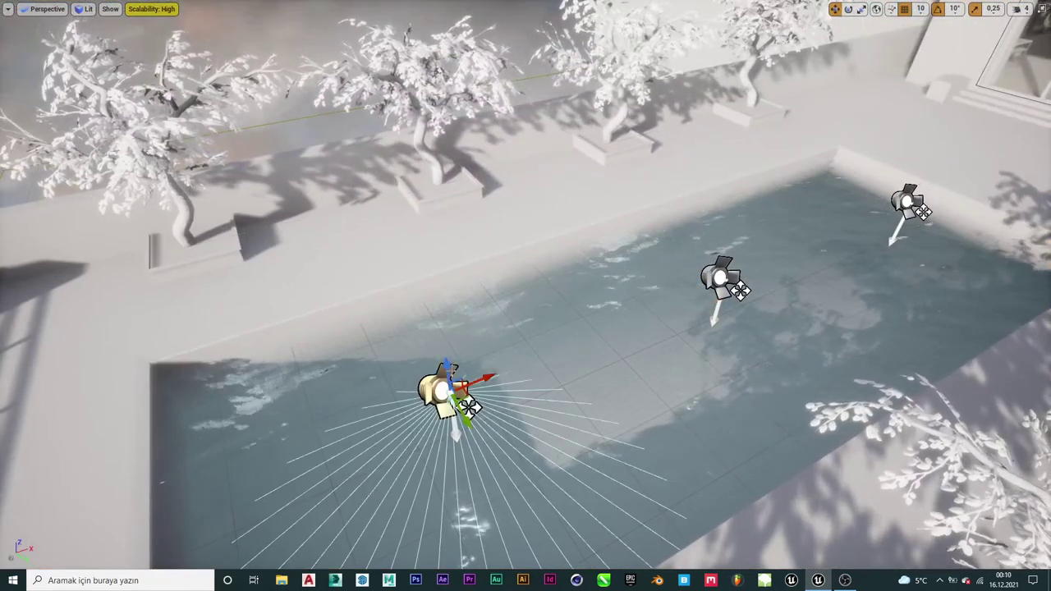
right_drag(444, 393, 444, 378)
right_drag(525, 296, 559, 379)
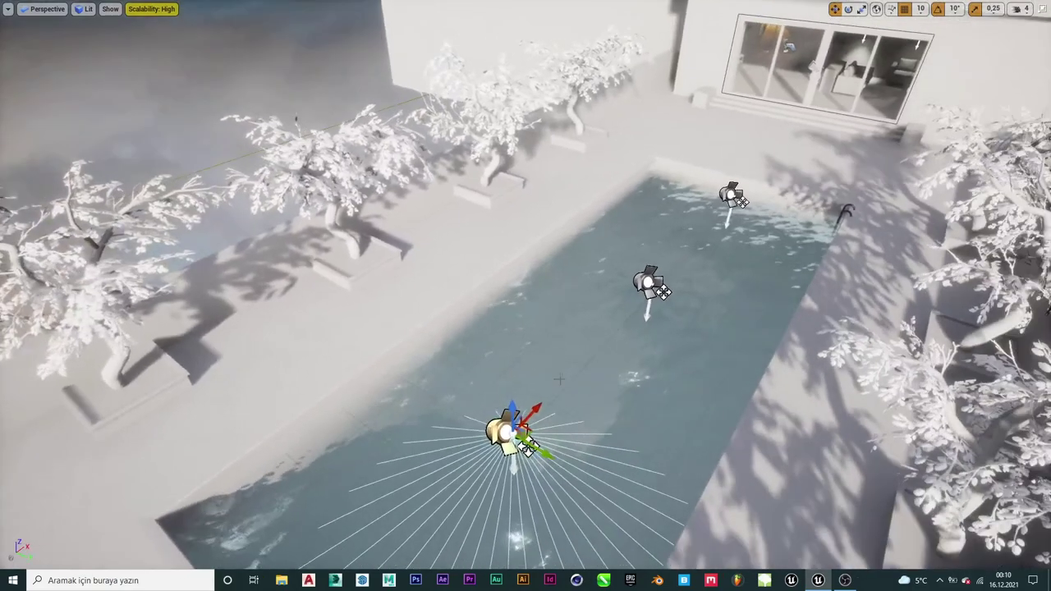
key(w)
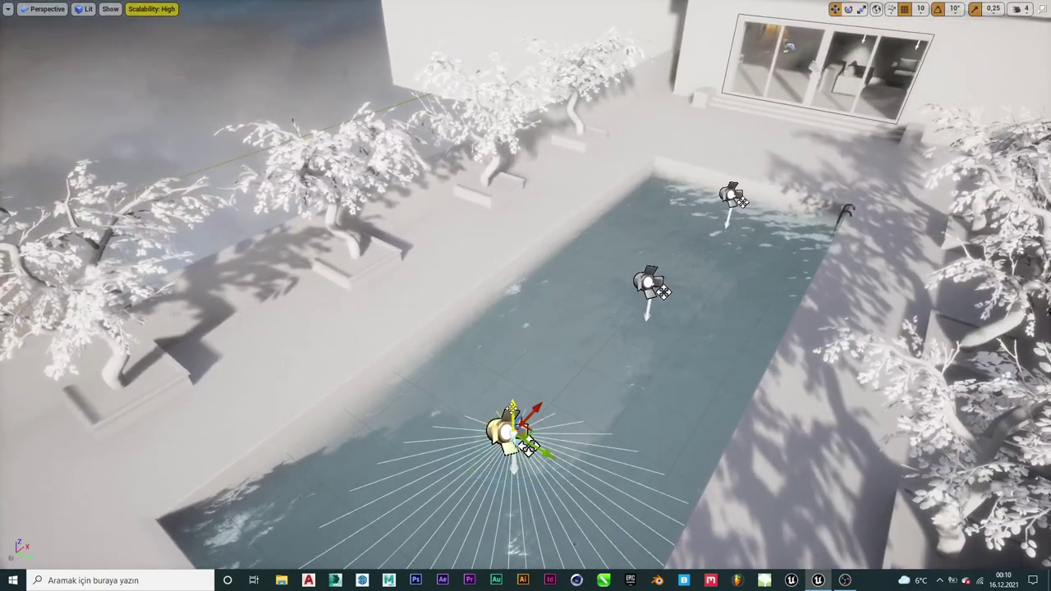
drag(511, 395, 511, 351)
right_drag(526, 295, 526, 378)
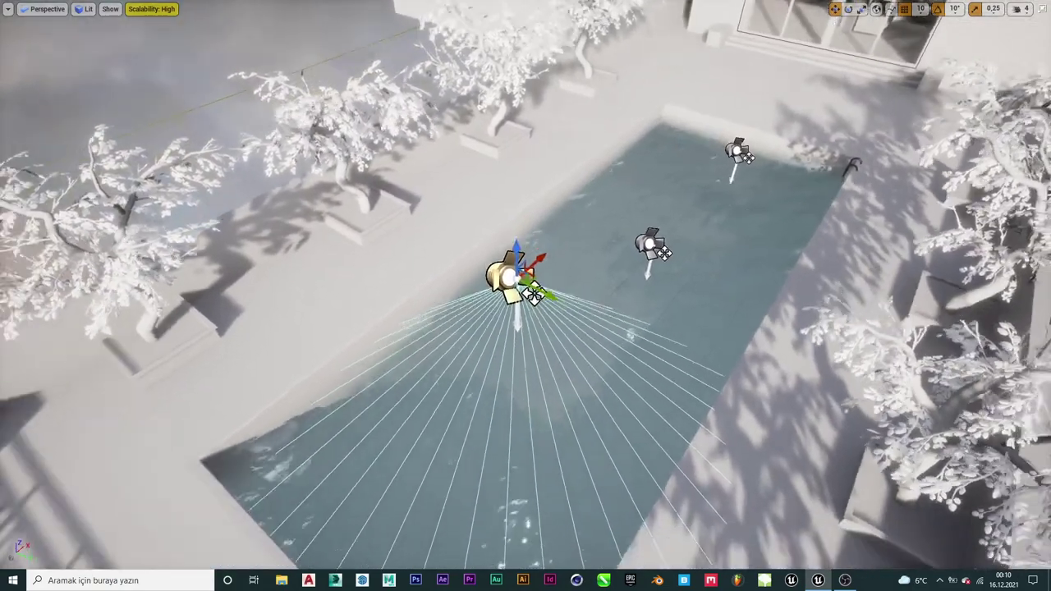
mouse_move(526, 296)
right_down()
mouse_move(526, 329)
mouse_move(526, 271)
mouse_move(525, 345)
right_up()
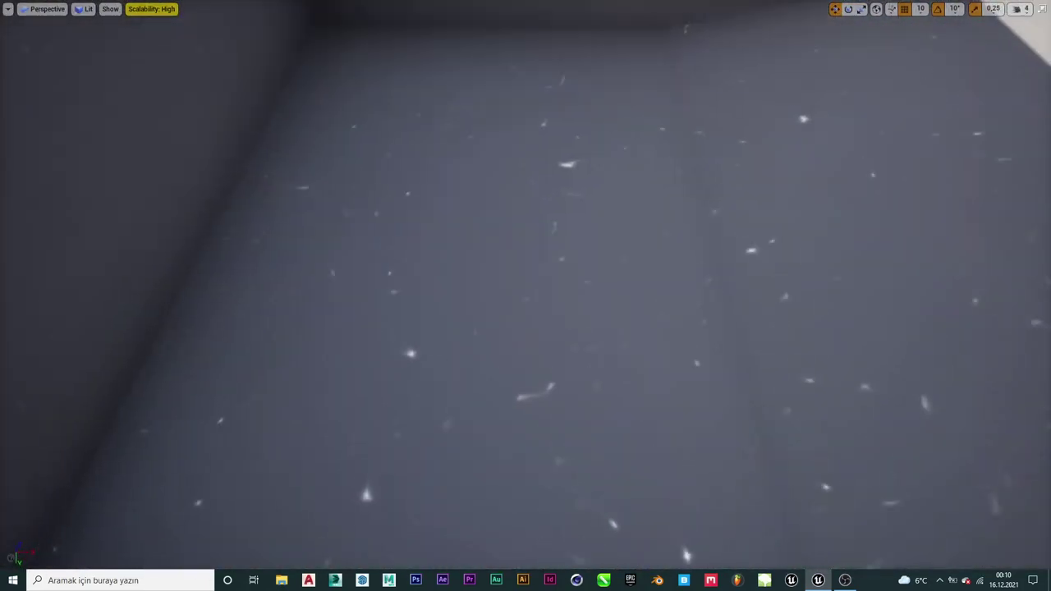
mouse_move(525, 296)
right_down()
mouse_move(525, 263)
mouse_move(492, 271)
mouse_move(559, 296)
right_up()
key(Down)
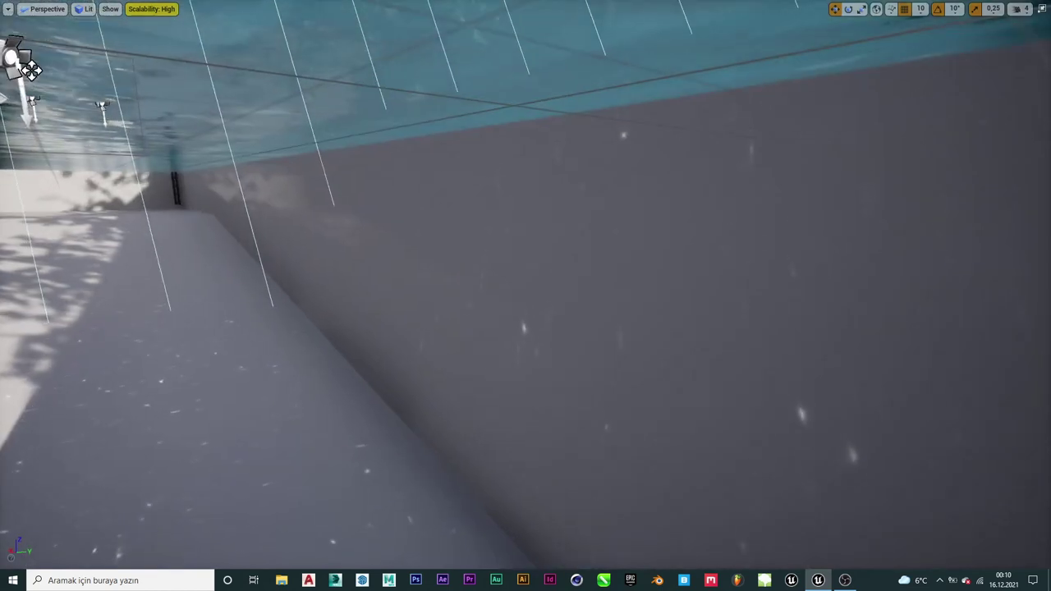
key(Up)
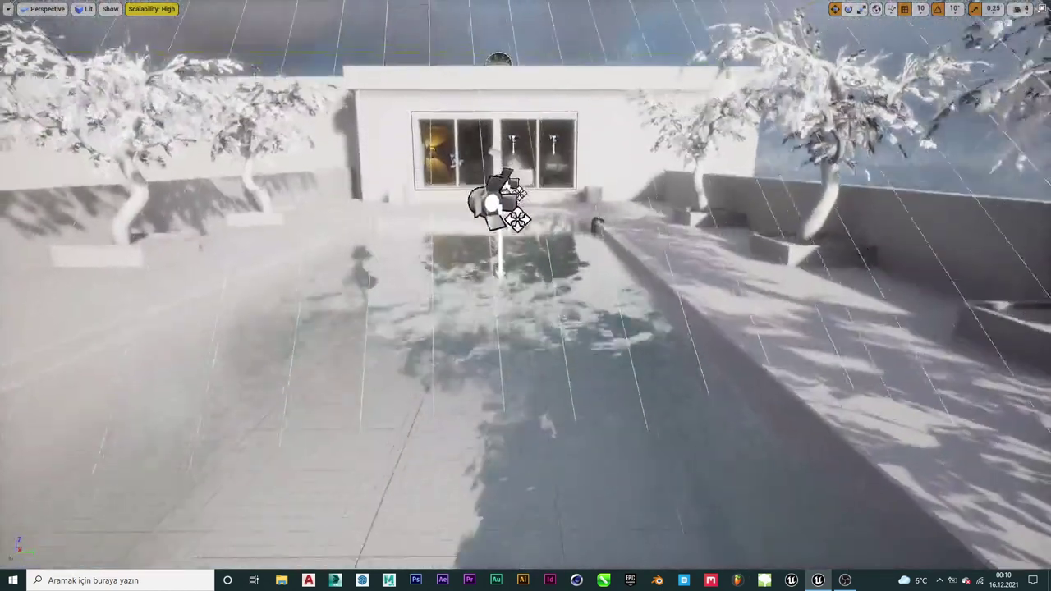
key(Down)
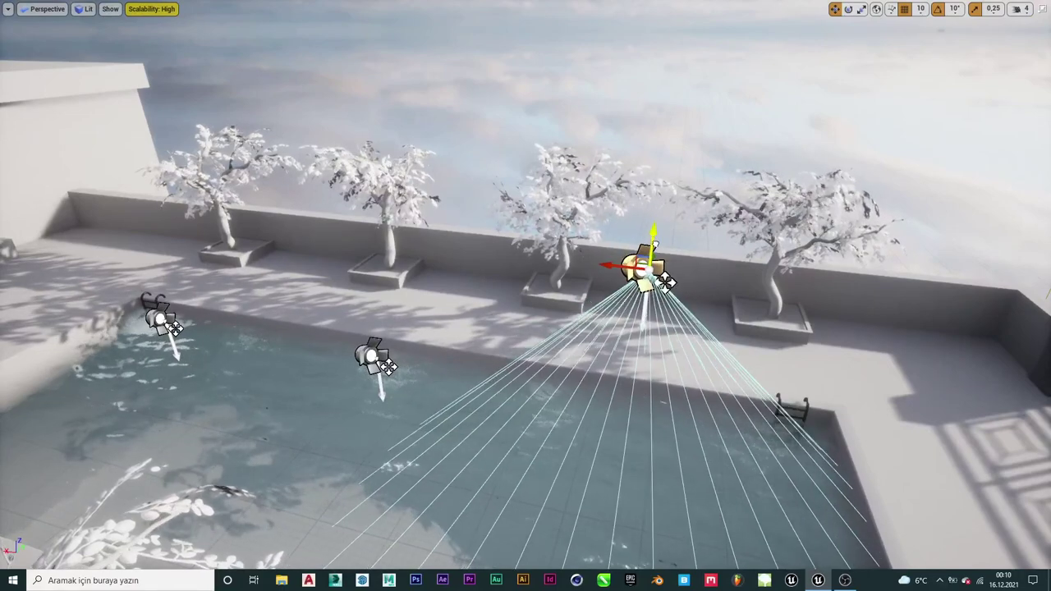
key(Left)
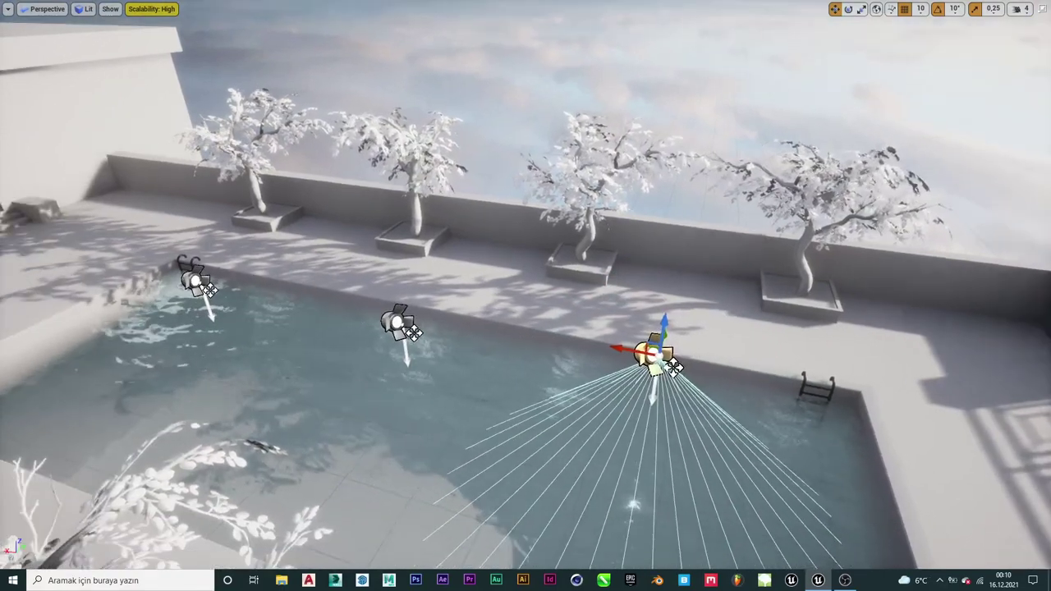
key(Left)
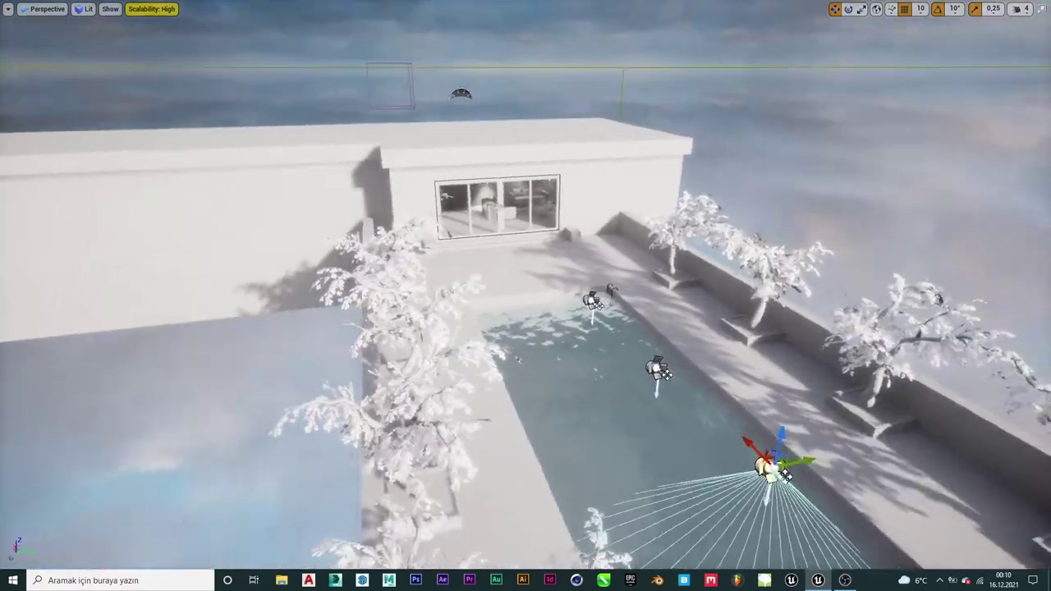
key(Right)
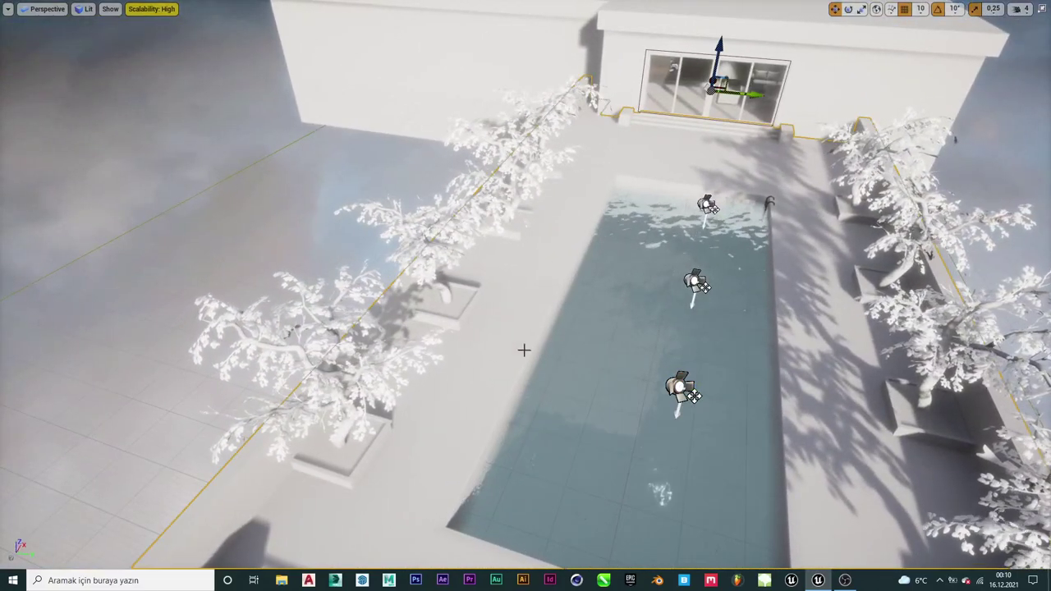
key(Up)
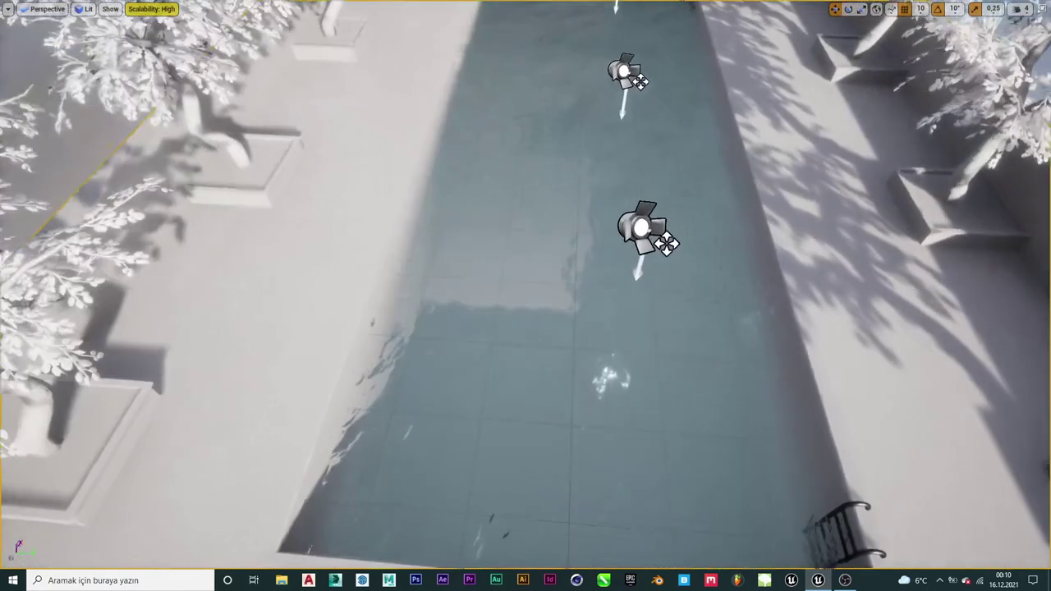
key(Up)
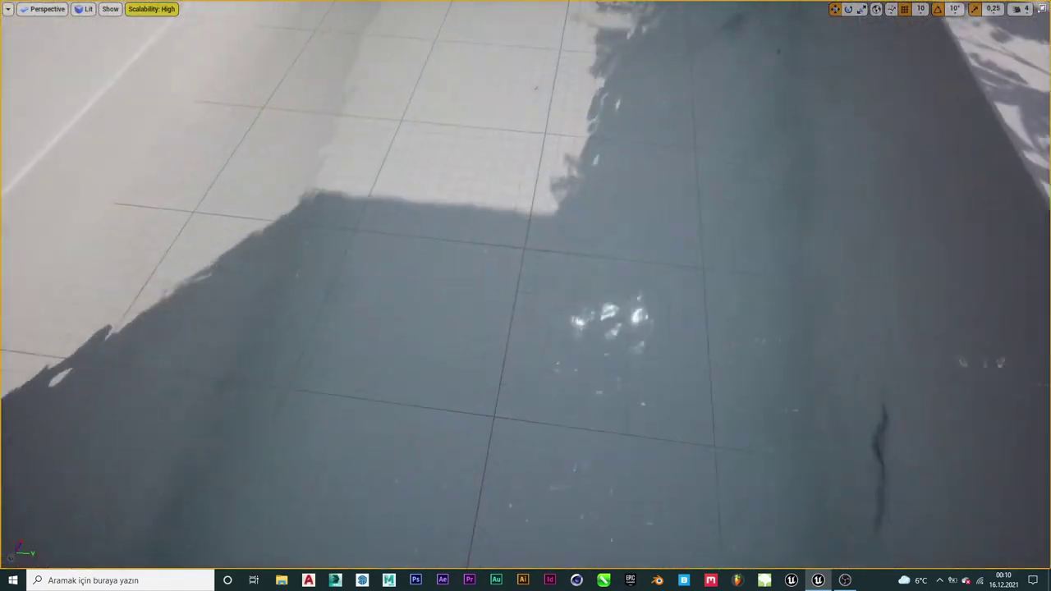
key(Up)
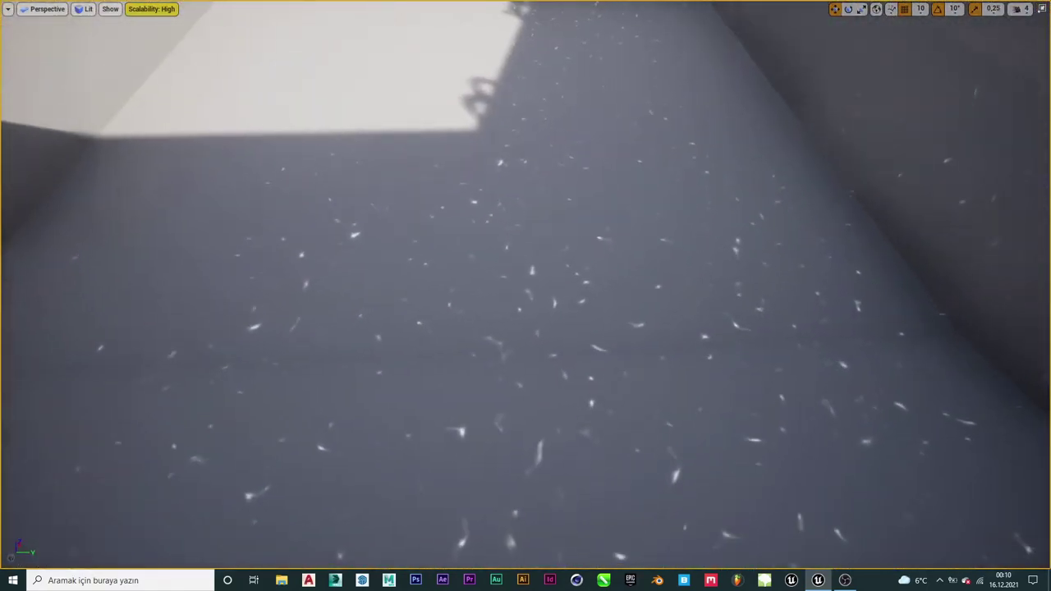
key(Down)
key(Down)
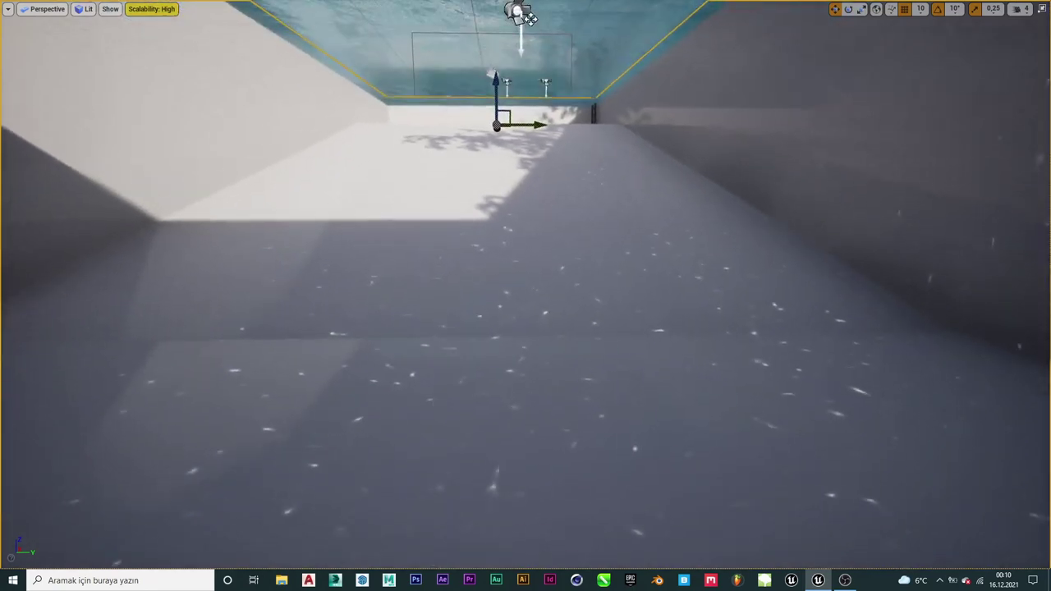
key(Left)
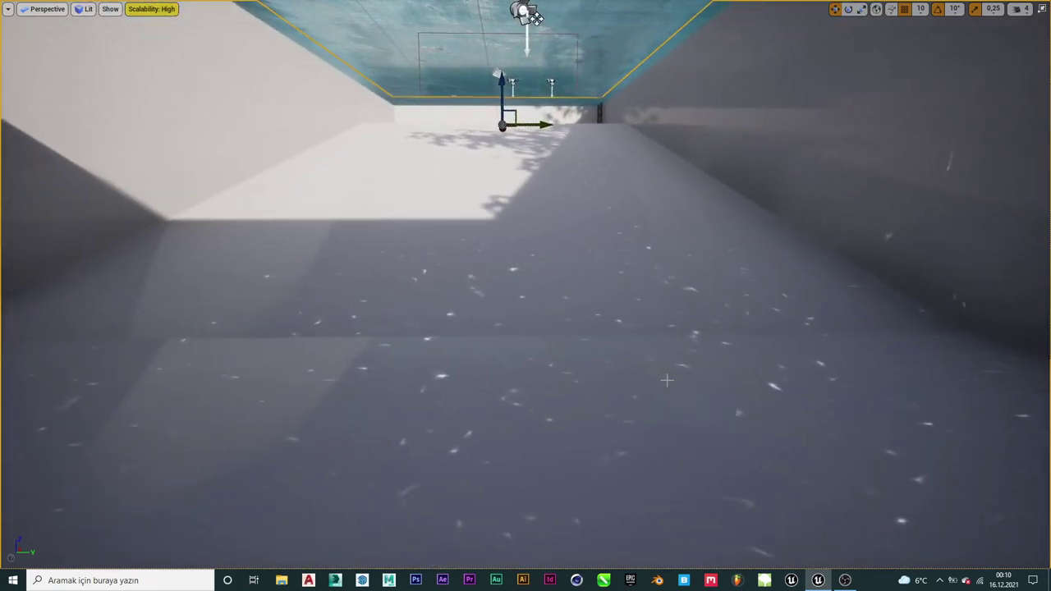